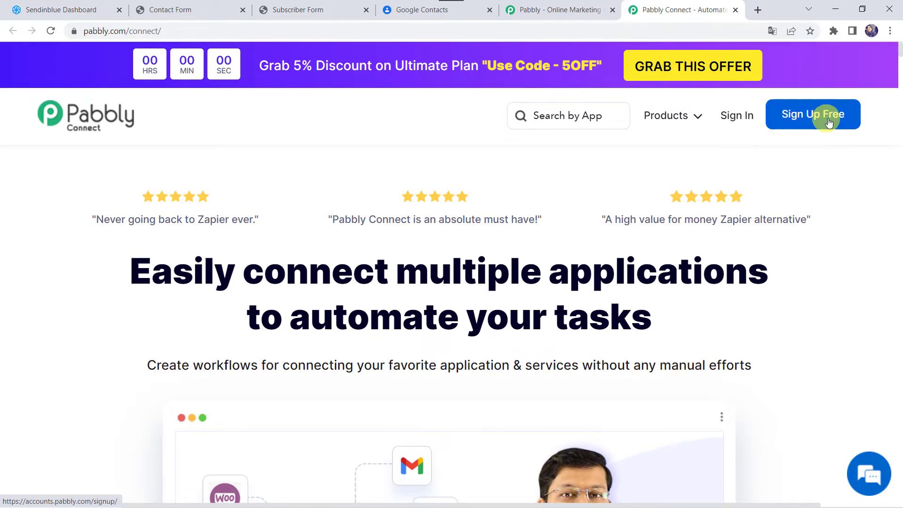
# - Sign in to Pabbly and launch Pabbly Connect from the All Apps page to view its dashboard
pyautogui.click(811, 117)
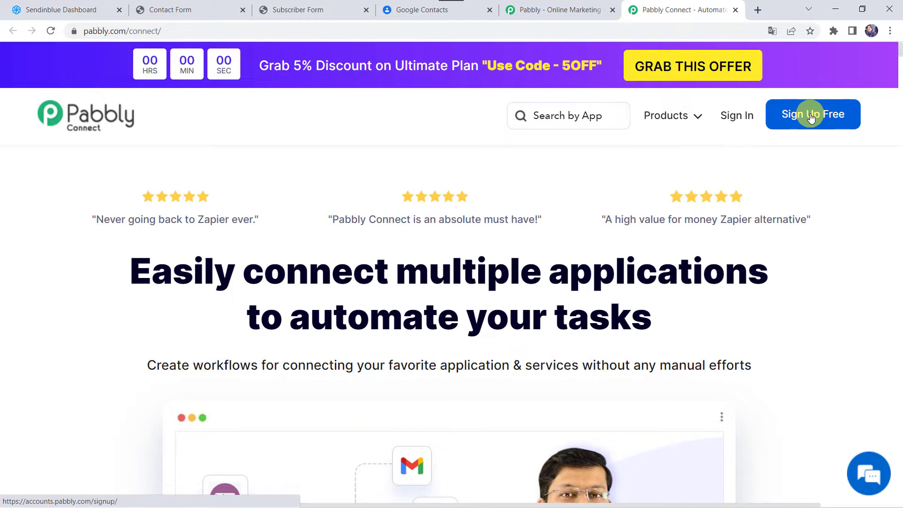
pyautogui.click(737, 117)
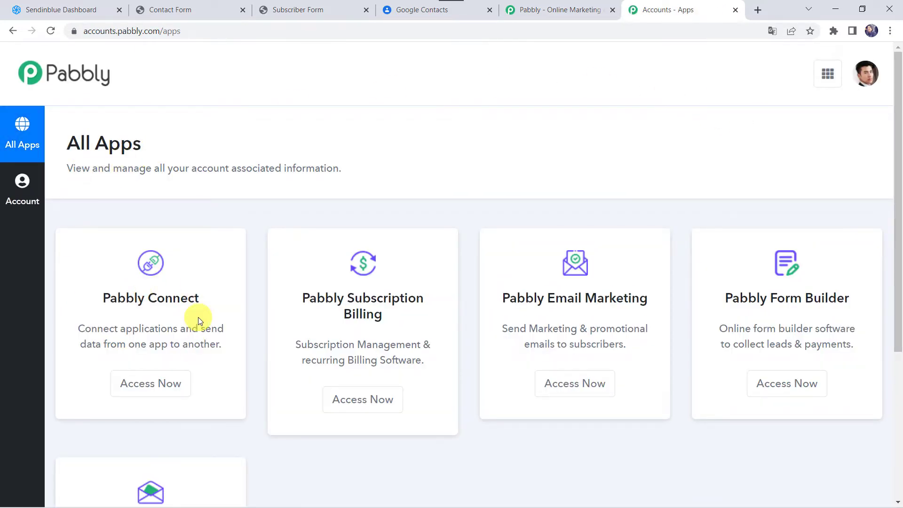
pyautogui.click(147, 392)
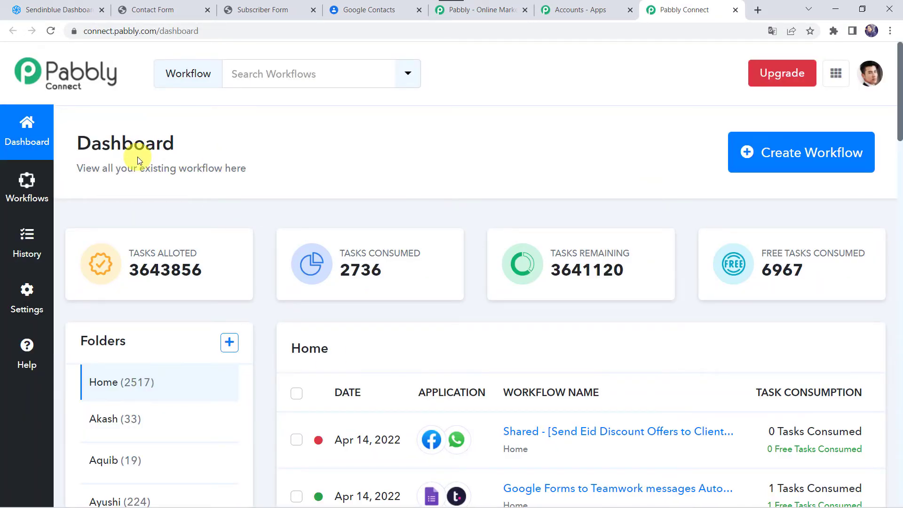
pyautogui.scroll(-7, 465, 342)
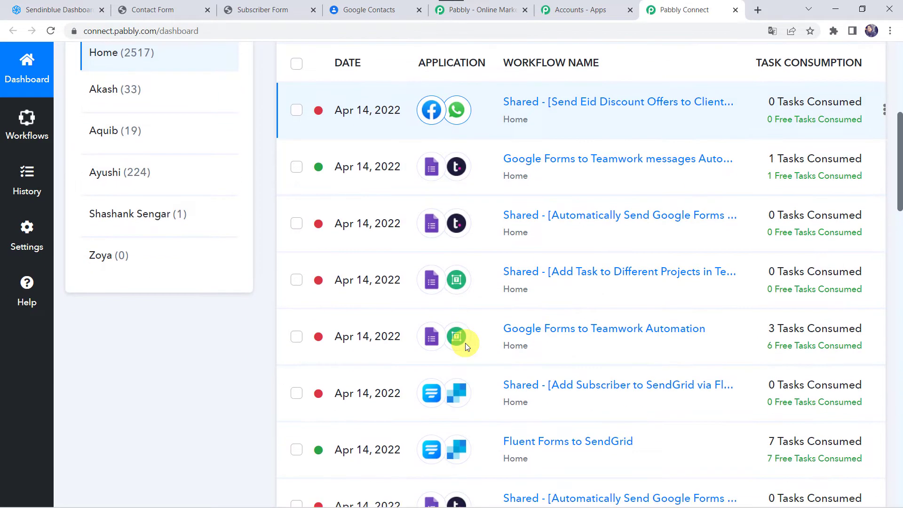
pyautogui.scroll(7, 465, 343)
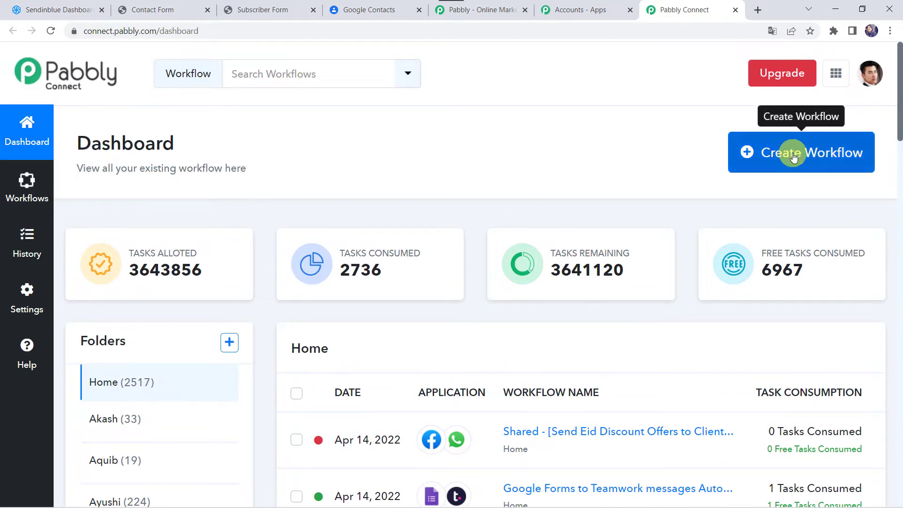
# - Create a workflow named 'Sendinblue to Google Contacts Integration' and collapse its trigger app chooser
pyautogui.click(792, 151)
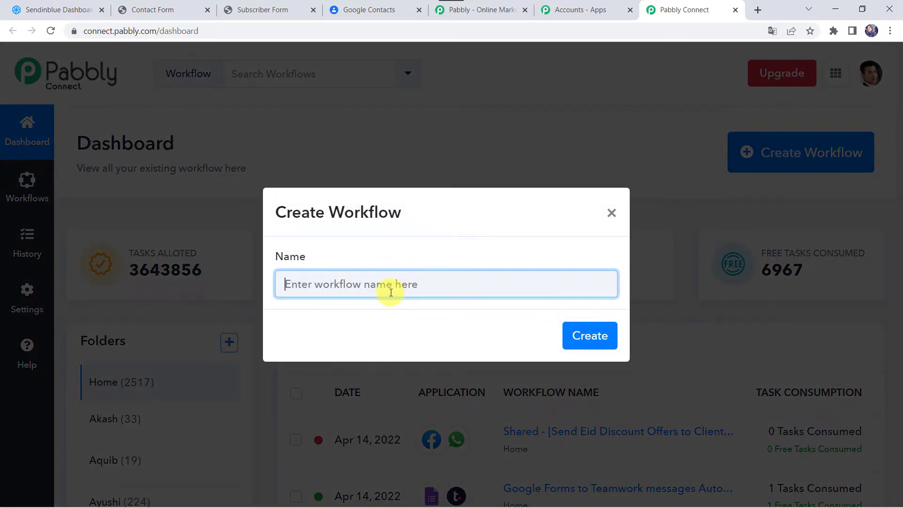
pyautogui.write('Sendinblue to Google Contacts Integration')
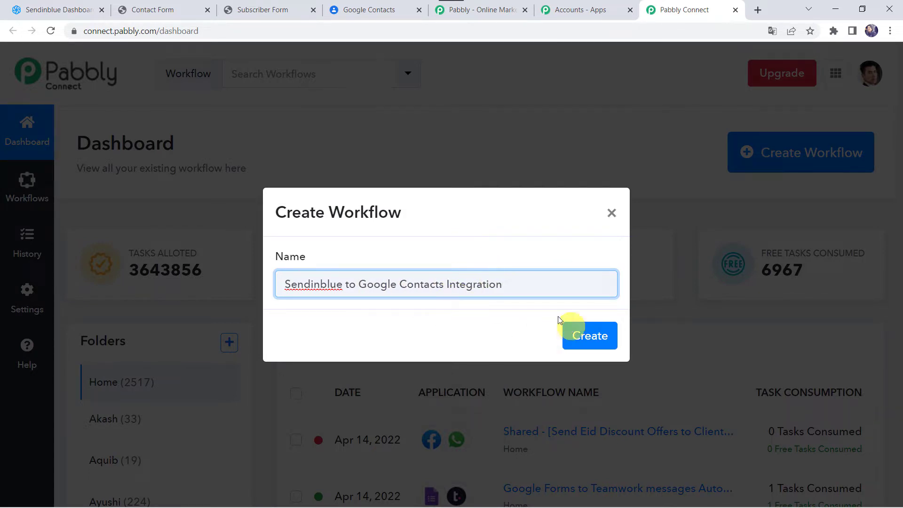
pyautogui.click(589, 340)
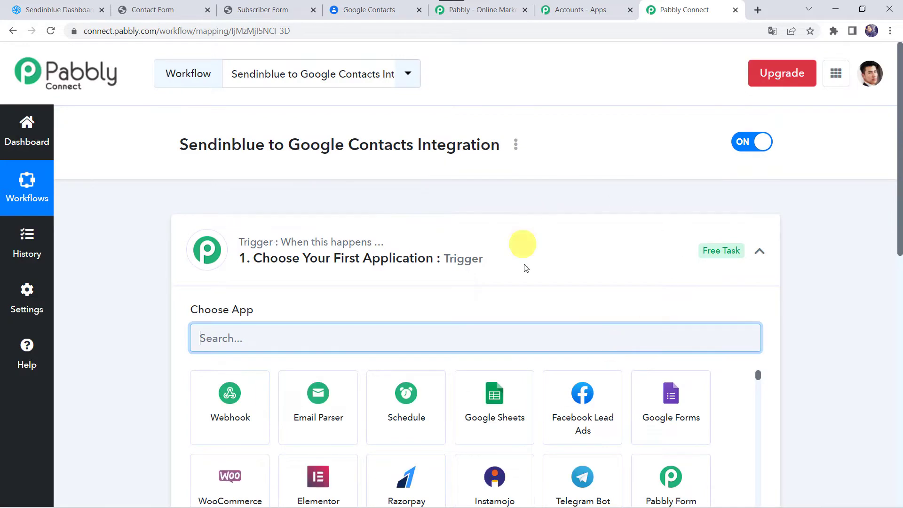
pyautogui.click(491, 268)
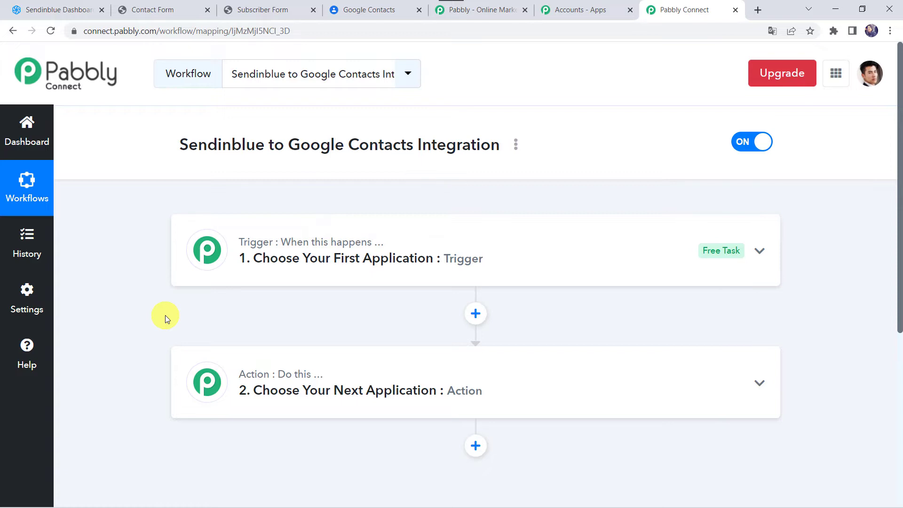
# - Set the trigger to Sendinblue 'New Contact Added to a List' and copy its webhook URL
pyautogui.click(510, 258)
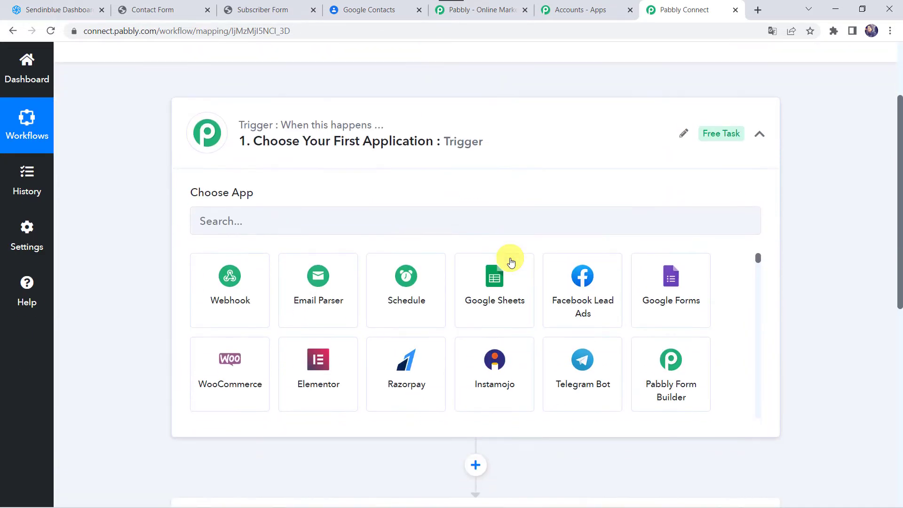
pyautogui.click(427, 218)
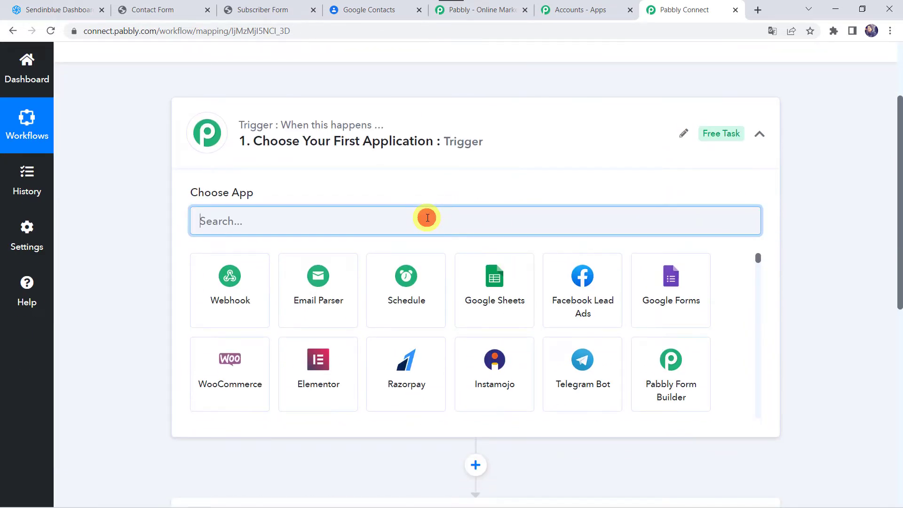
pyautogui.write('sendin')
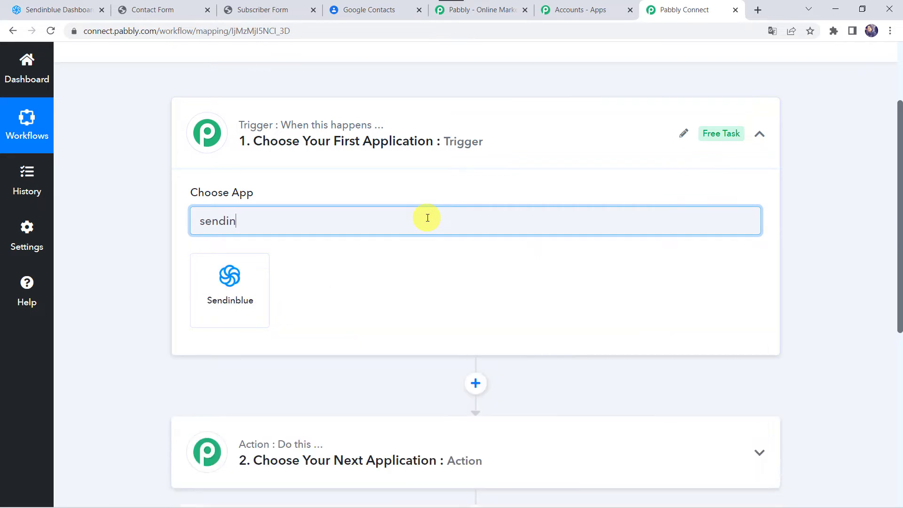
pyautogui.click(239, 283)
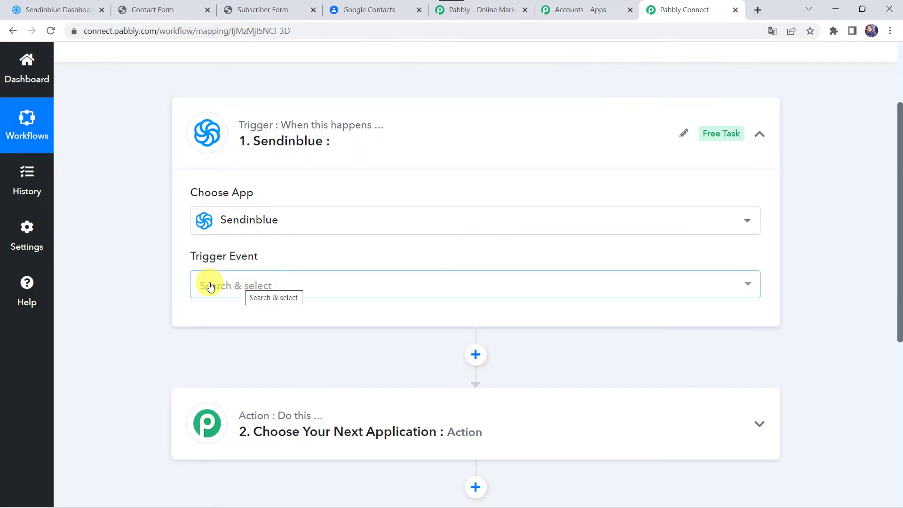
pyautogui.click(209, 285)
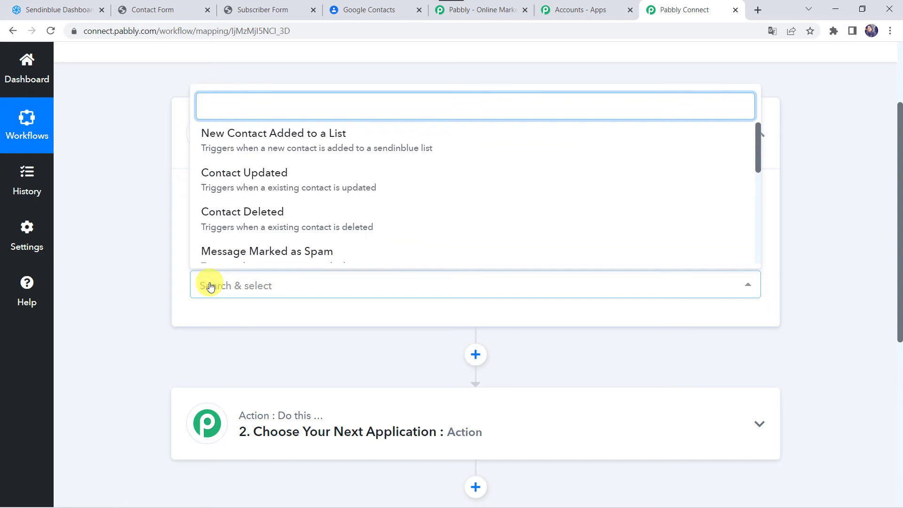
pyautogui.click(343, 147)
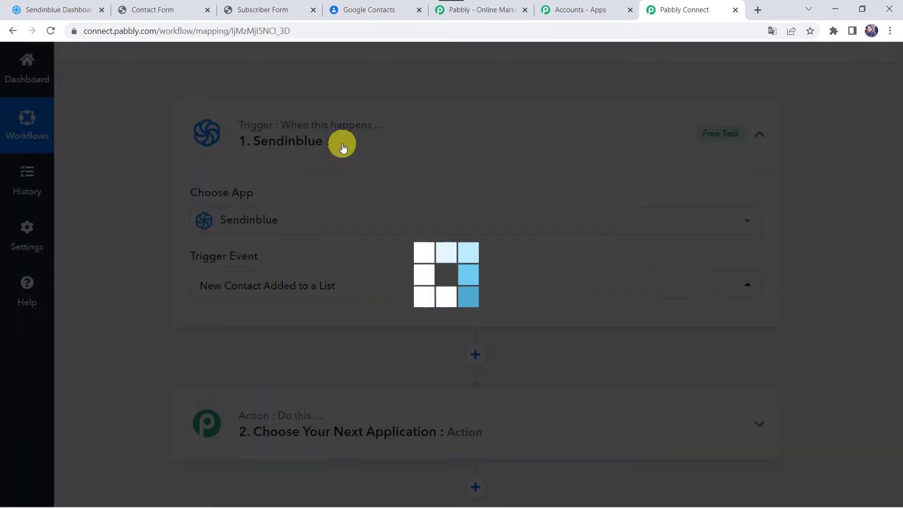
pyautogui.scroll(-3, 282, 293)
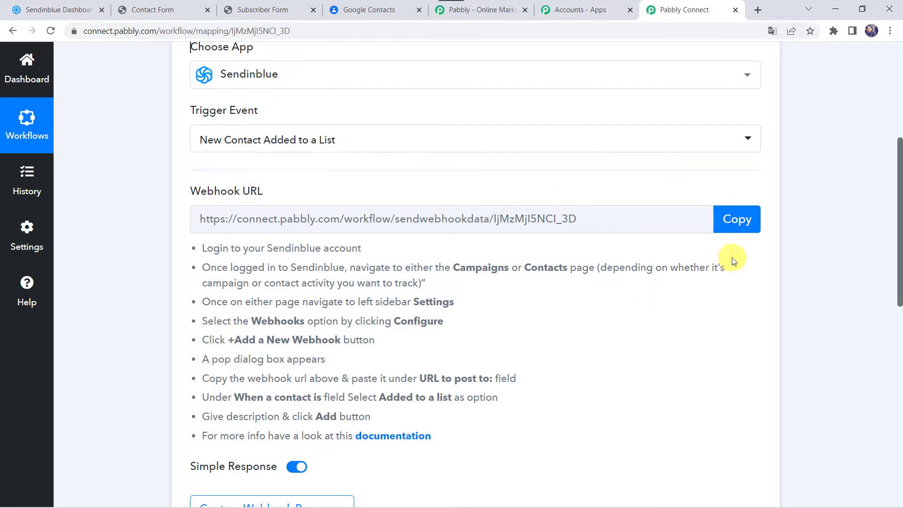
pyautogui.click(742, 223)
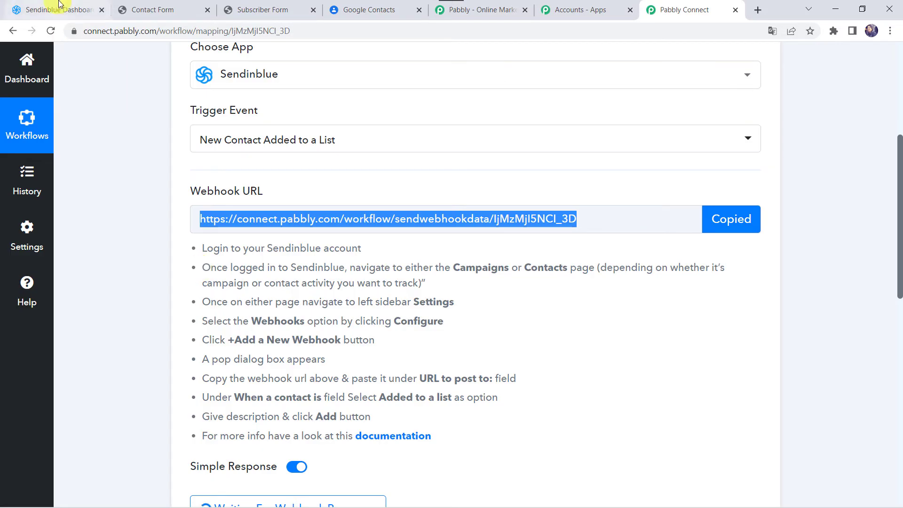
# - In Sendinblue contact settings, add a webhook to the pasted Pabbly URL firing on 'Added to a list'
pyautogui.click(60, 5)
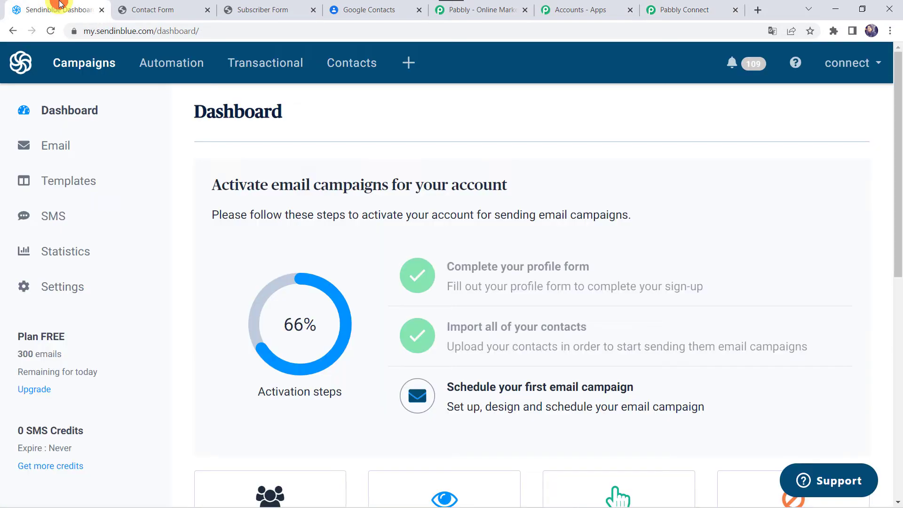
pyautogui.click(358, 70)
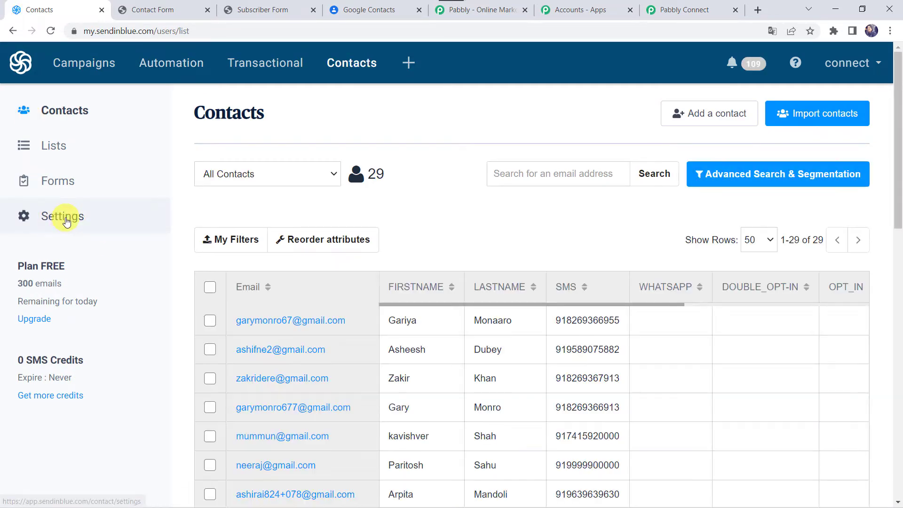
pyautogui.click(66, 222)
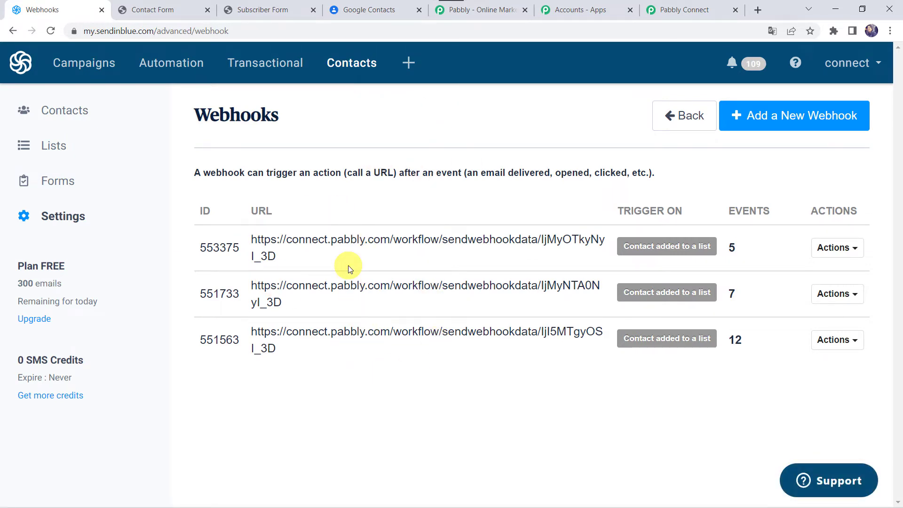
pyautogui.click(749, 121)
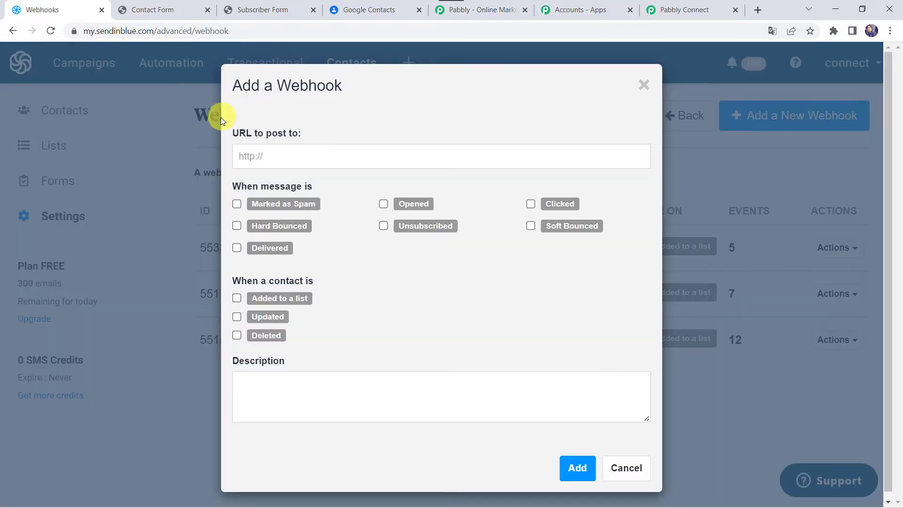
pyautogui.click(278, 157)
pyautogui.rightClick(277, 156)
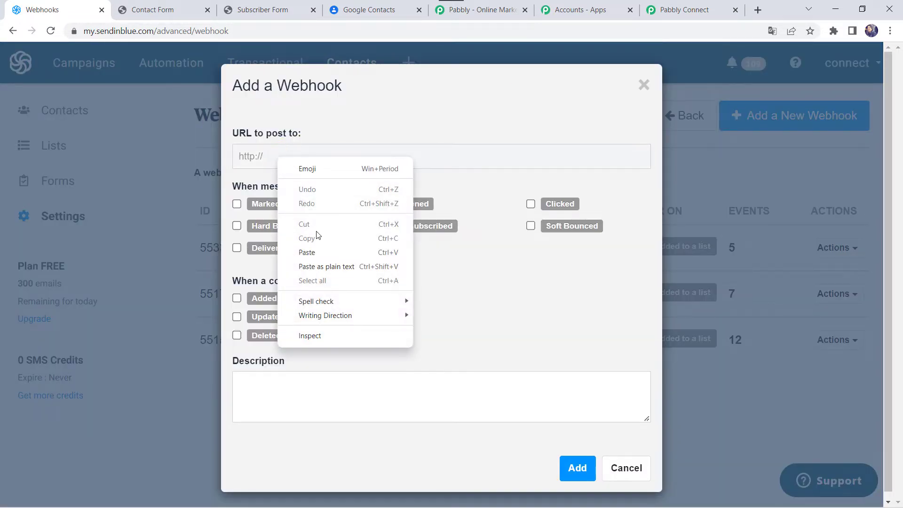
pyautogui.click(309, 253)
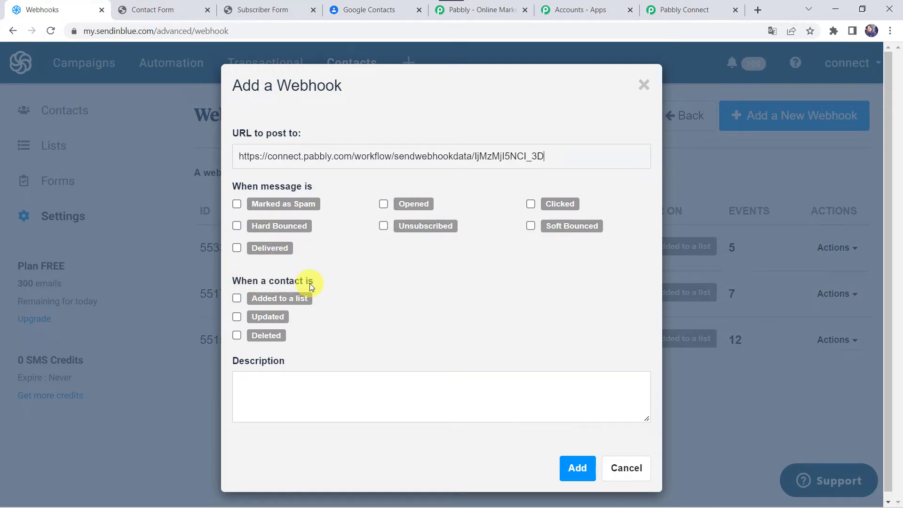
pyautogui.click(238, 298)
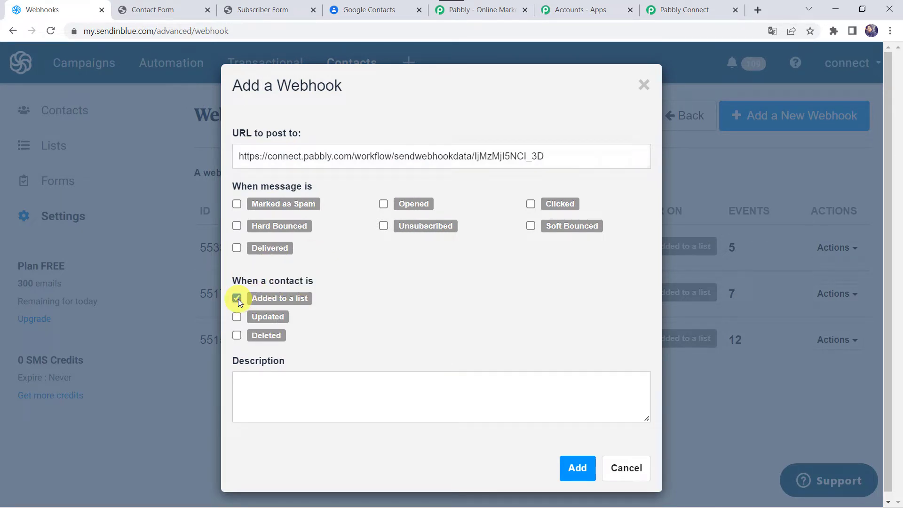
pyautogui.click(578, 470)
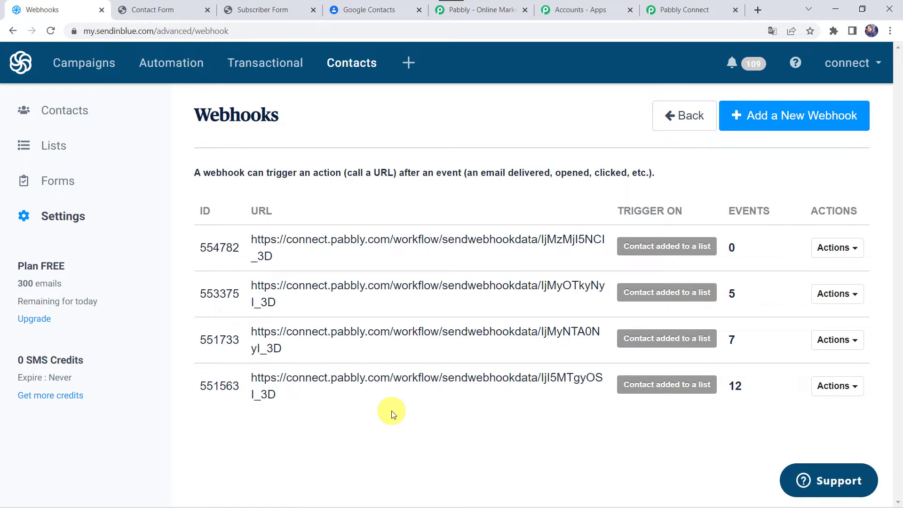
pyautogui.click(700, 14)
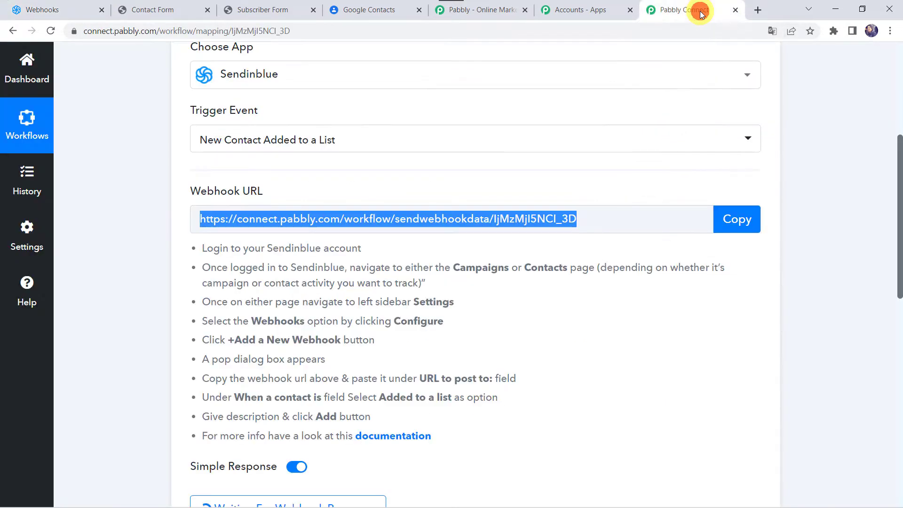
pyautogui.scroll(-1, 233, 335)
pyautogui.scroll(-2, 233, 335)
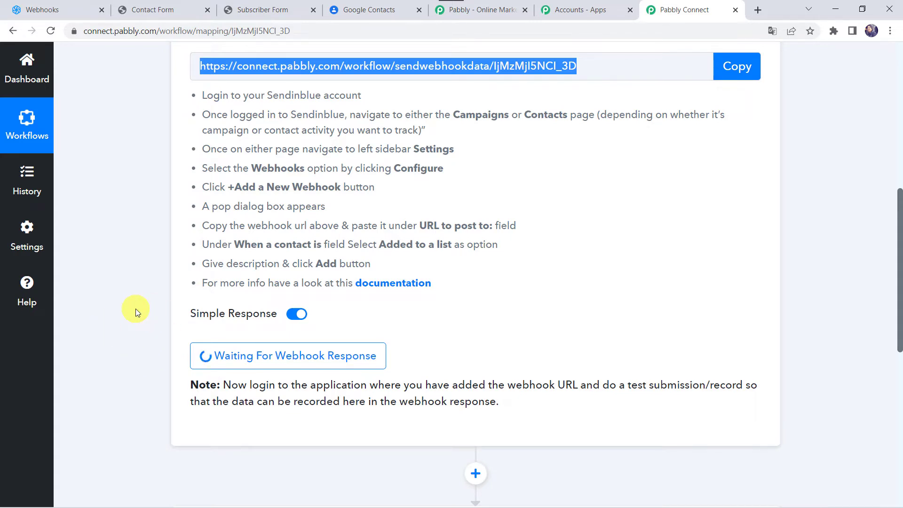
pyautogui.click(49, 6)
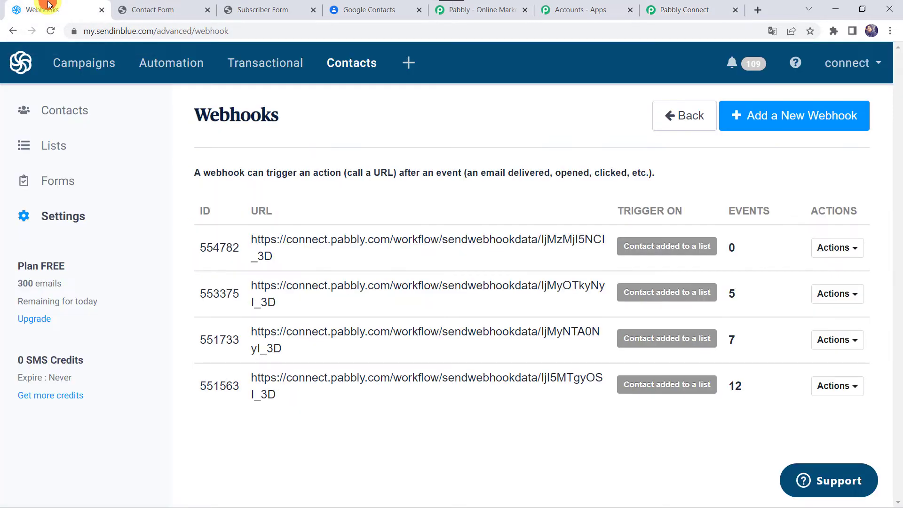
# - Open the Contact Form from the subscription forms list and scroll through its setup
pyautogui.click(53, 184)
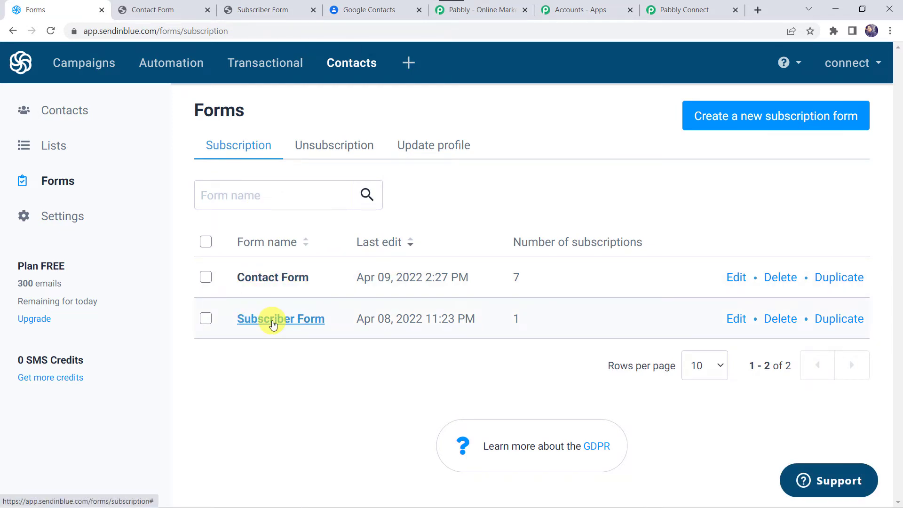
pyautogui.click(265, 277)
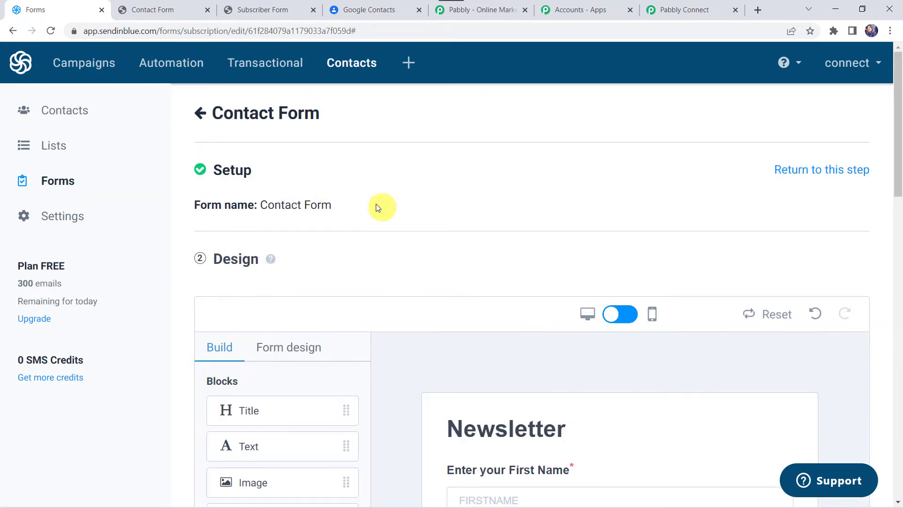
pyautogui.scroll(-15, 328, 223)
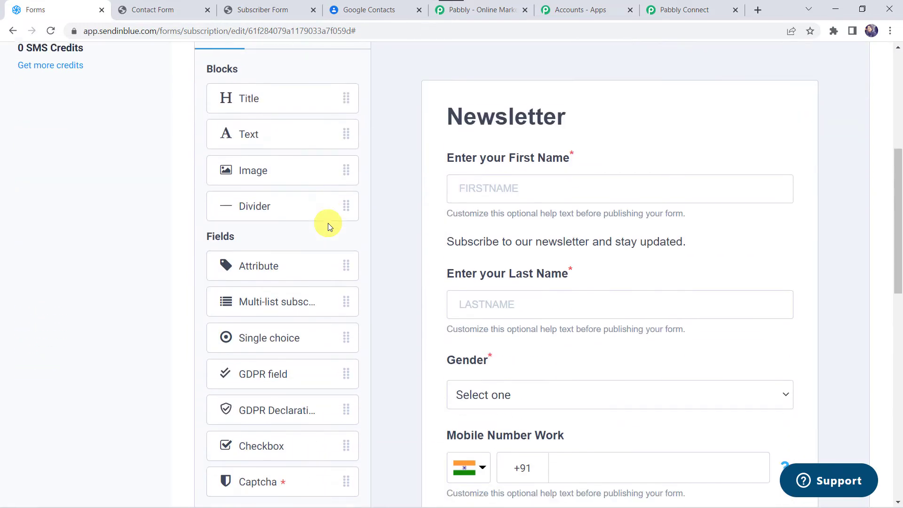
pyautogui.scroll(-4, 328, 224)
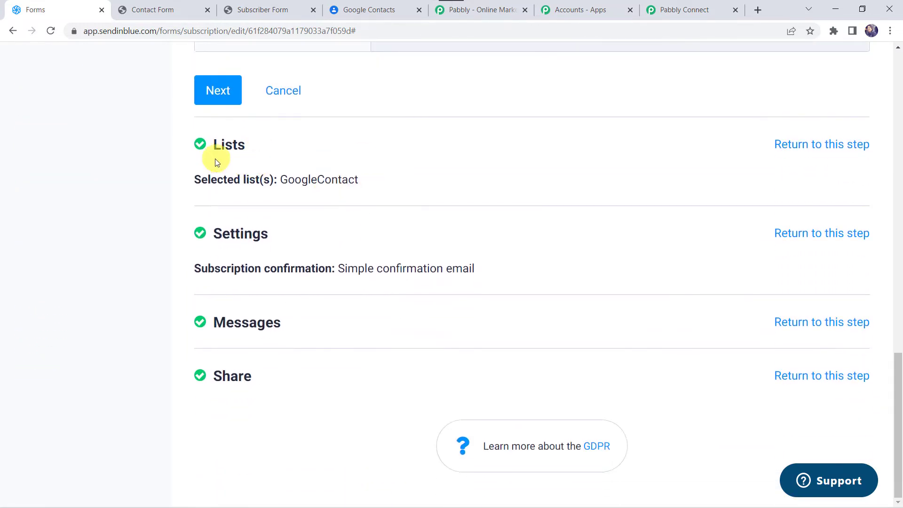
pyautogui.scroll(18, 227, 157)
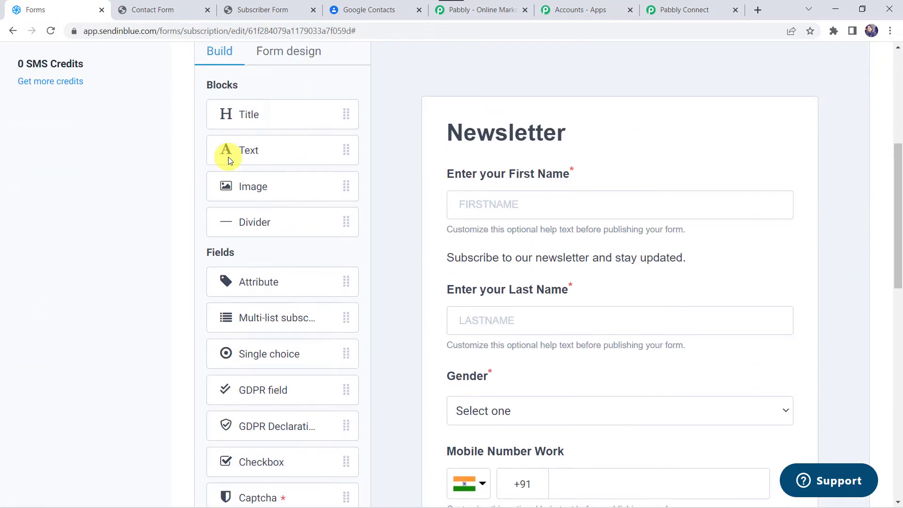
pyautogui.scroll(1, 316, 108)
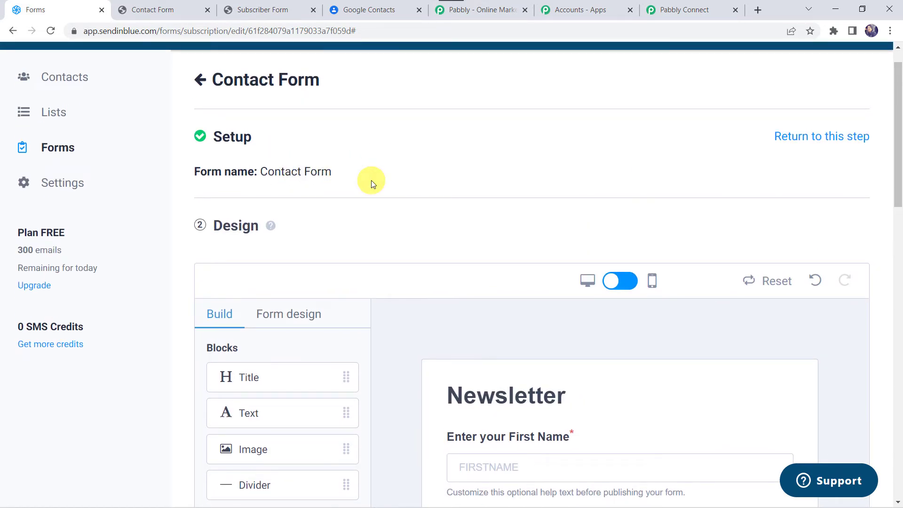
pyautogui.scroll(-12, 371, 180)
pyautogui.scroll(-5, 316, 273)
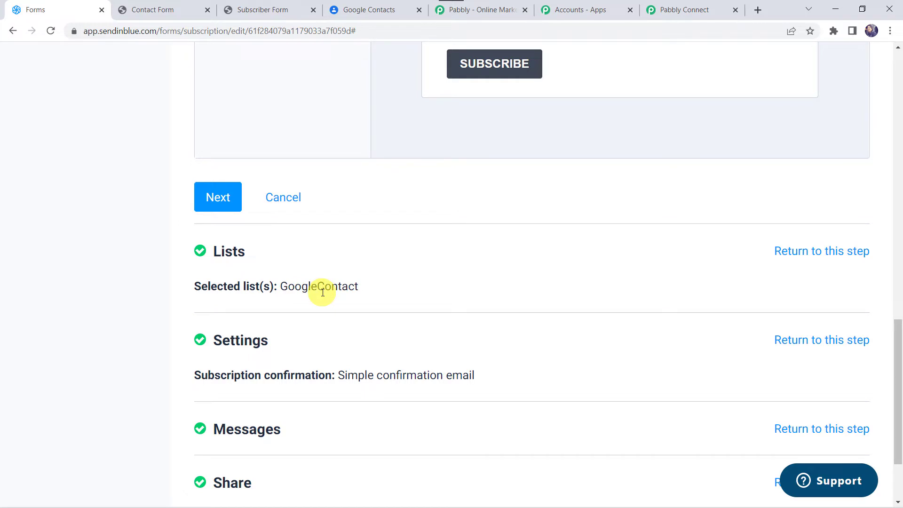
pyautogui.scroll(-2, 322, 292)
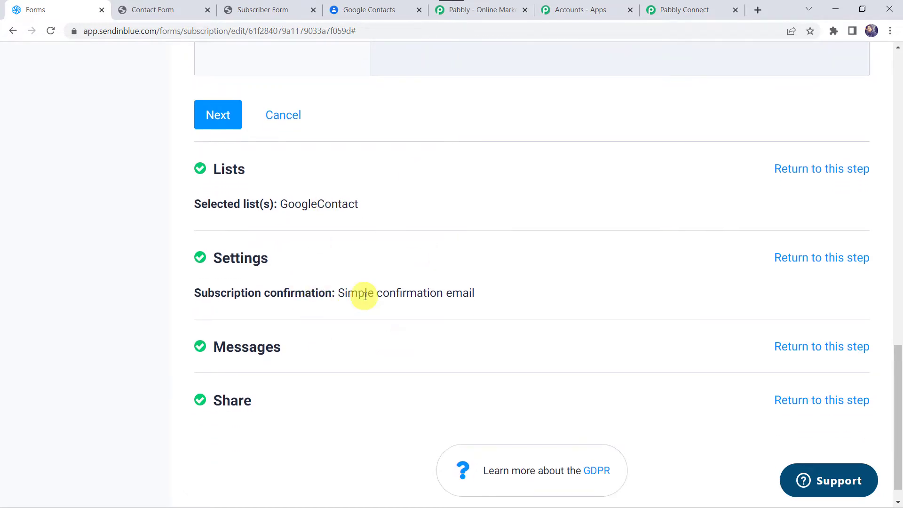
pyautogui.scroll(-1, 360, 293)
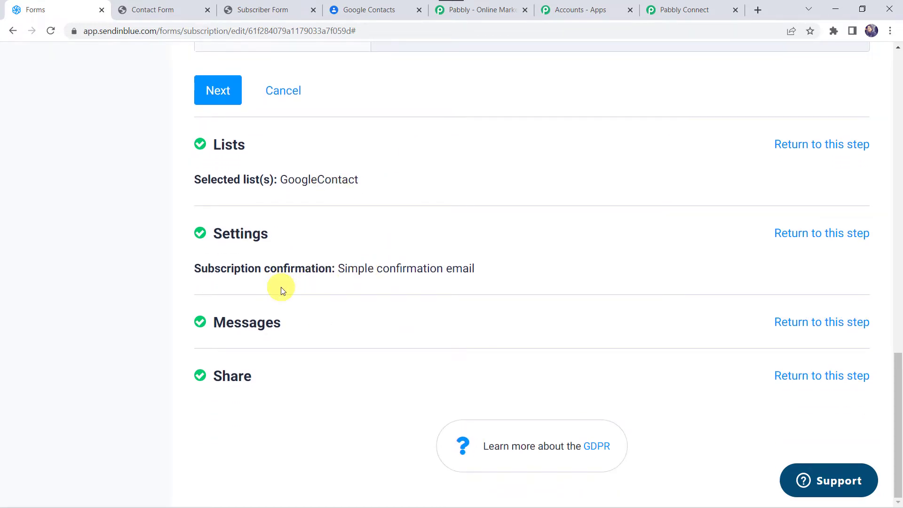
# - Reopen the Contact Form's Share step, preview the published Newsletter form, then return to the editor
pyautogui.click(823, 376)
pyautogui.scroll(-2, 470, 344)
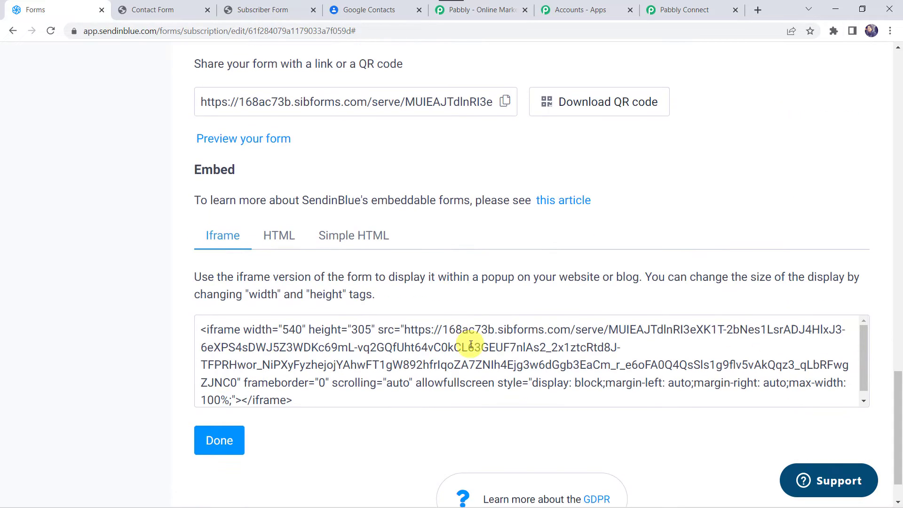
pyautogui.scroll(3, 374, 111)
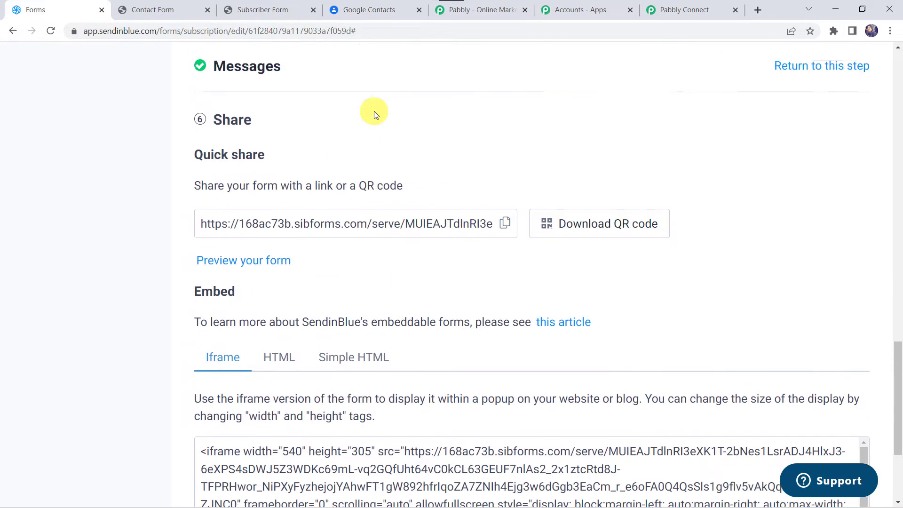
pyautogui.click(168, 6)
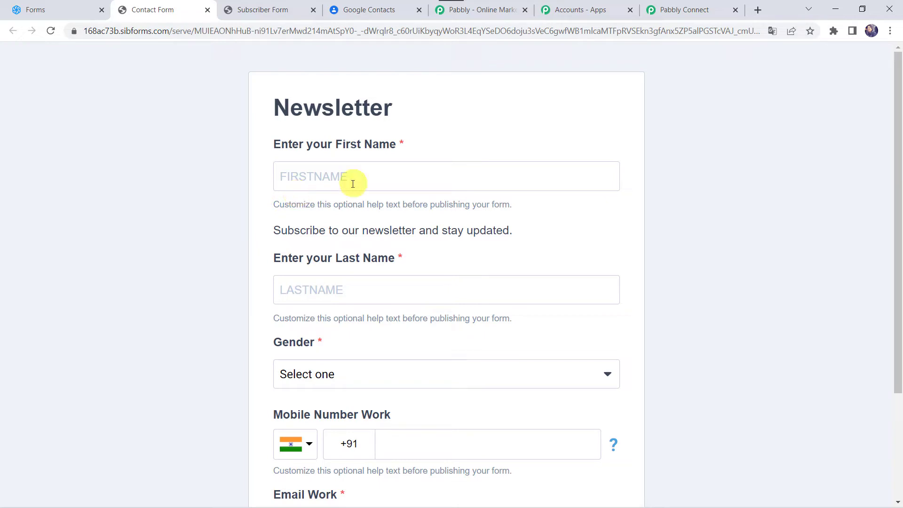
pyautogui.scroll(-2, 310, 295)
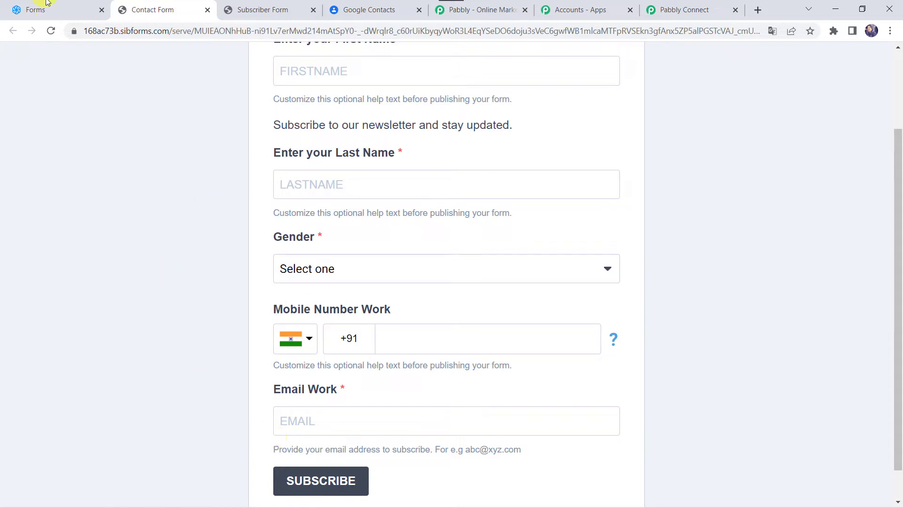
pyautogui.click(69, 10)
pyautogui.scroll(20, 126, 157)
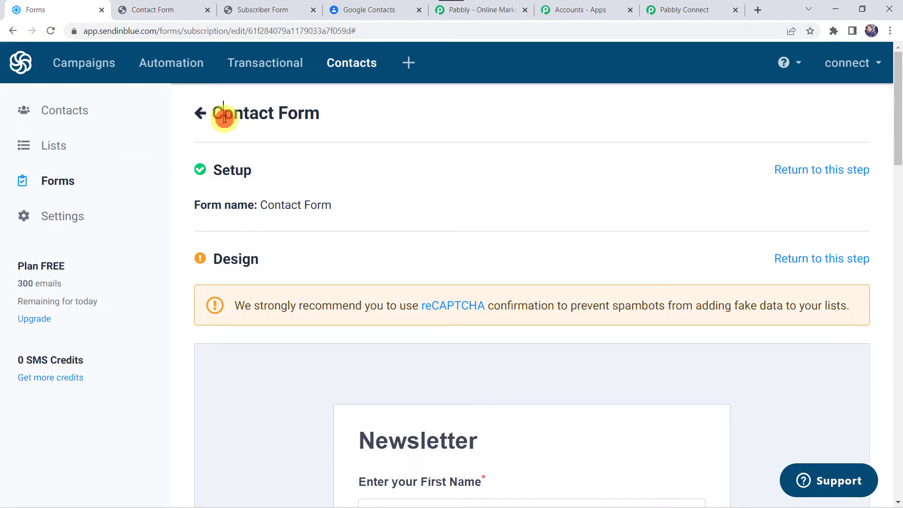
# - Open the Subscriber Form from the forms list and reopen its Share step
pyautogui.click(200, 113)
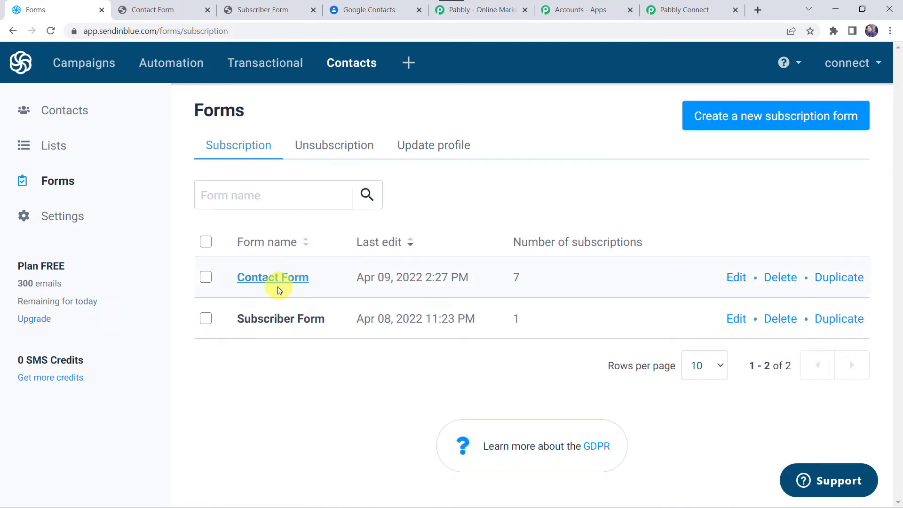
pyautogui.click(257, 320)
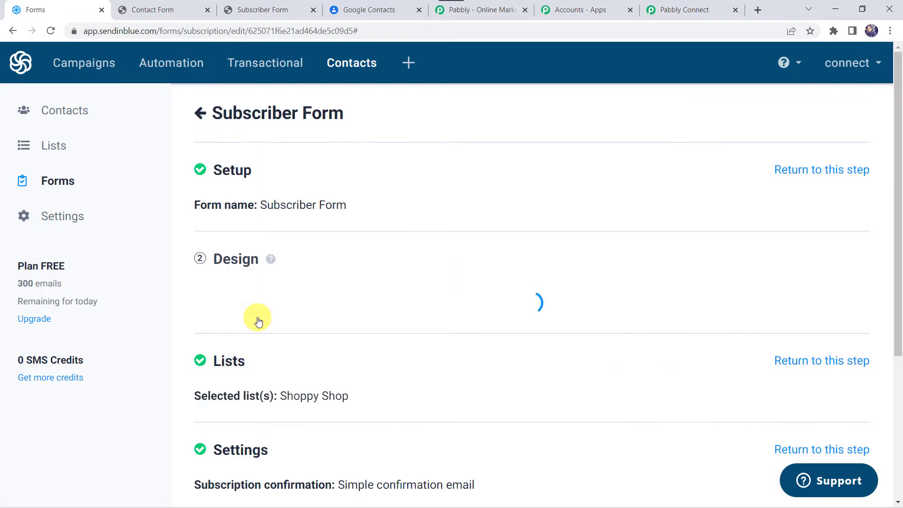
pyautogui.scroll(-8, 442, 343)
pyautogui.scroll(-10, 442, 341)
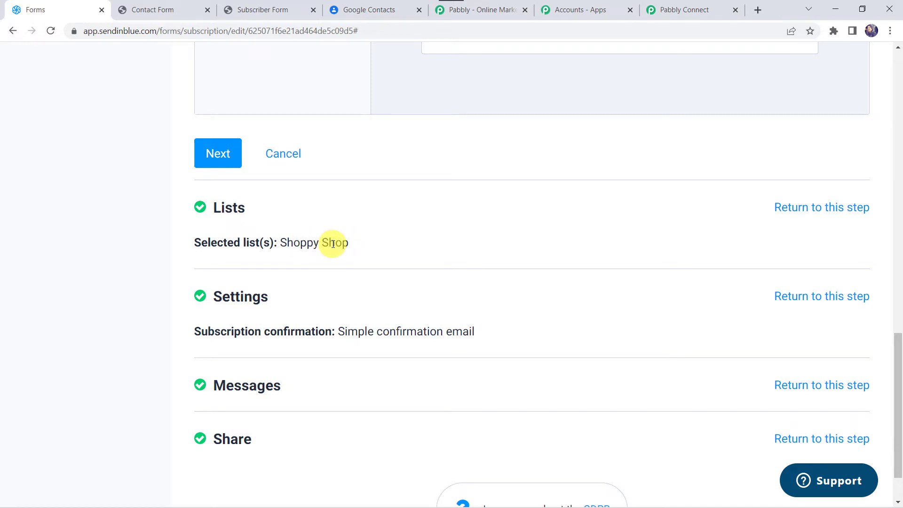
pyautogui.scroll(-2, 263, 423)
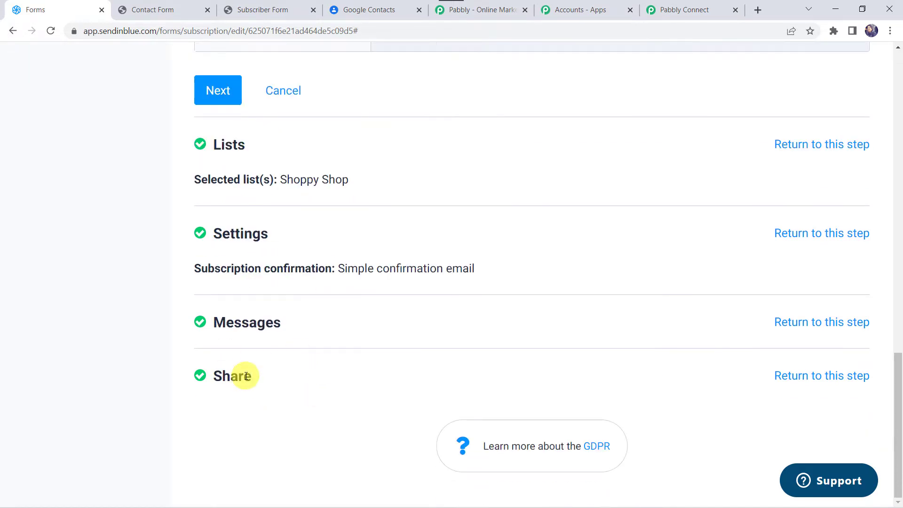
pyautogui.click(821, 376)
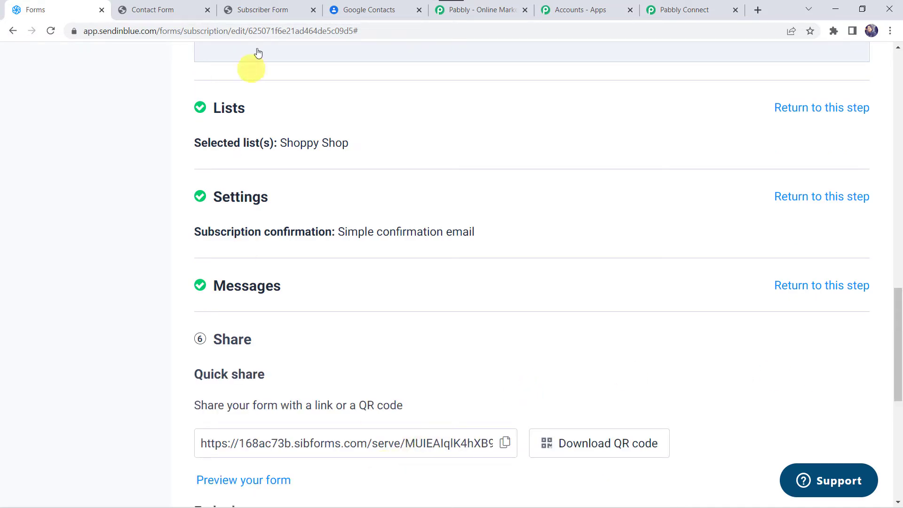
# - Preview the published Subscription Form and the Newsletter form, then return to the form editor
pyautogui.click(282, 9)
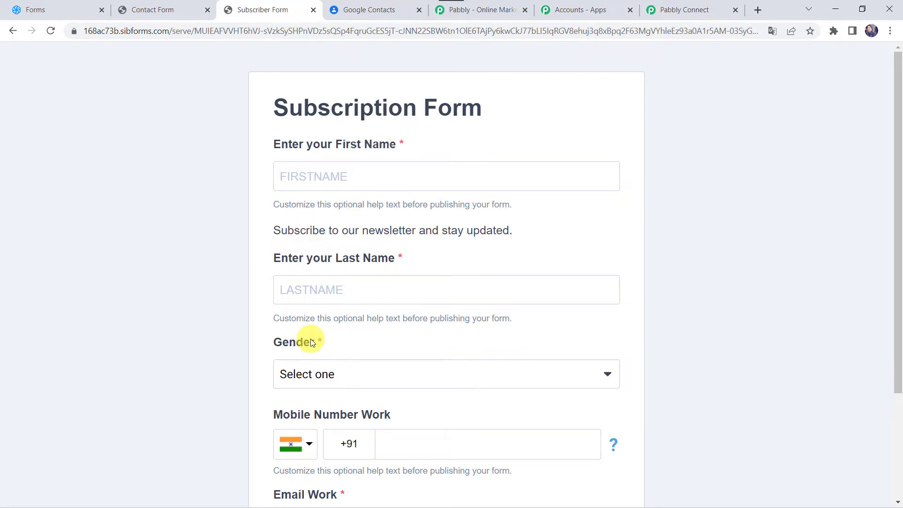
pyautogui.scroll(-3, 310, 339)
pyautogui.scroll(3, 310, 338)
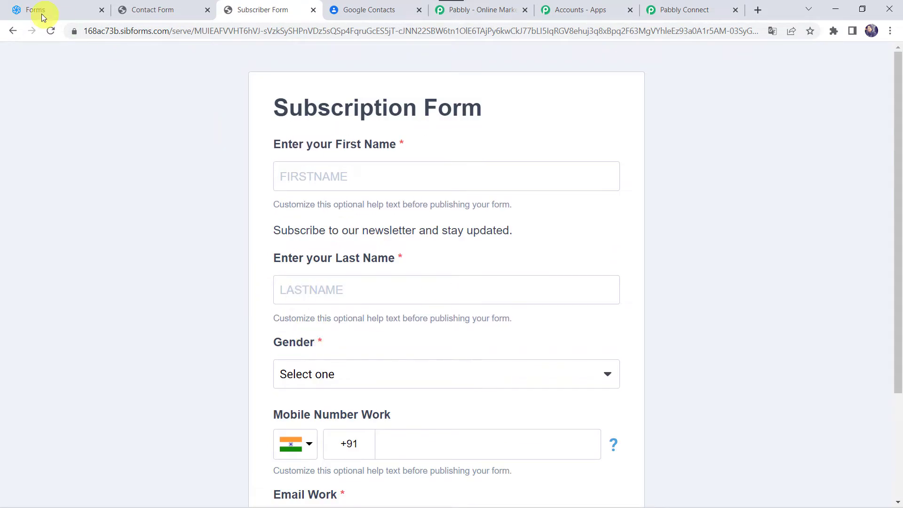
pyautogui.click(62, 5)
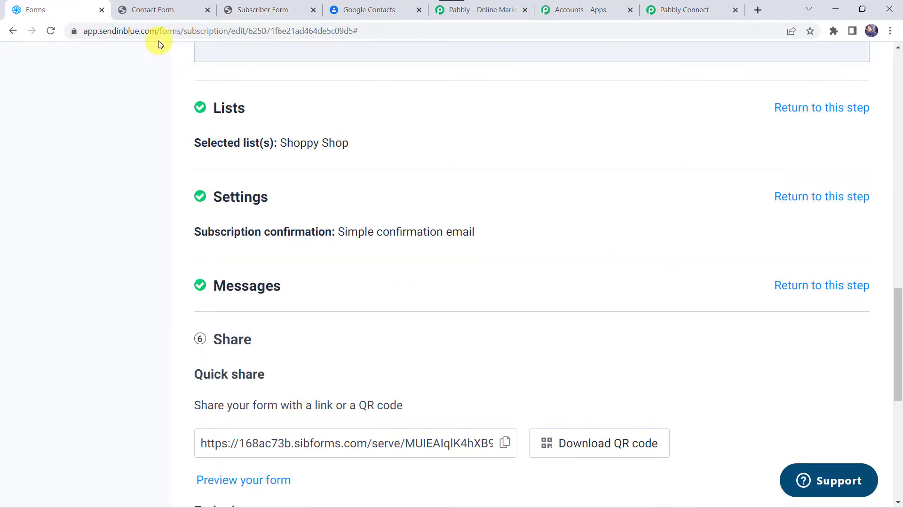
pyautogui.scroll(8, 185, 98)
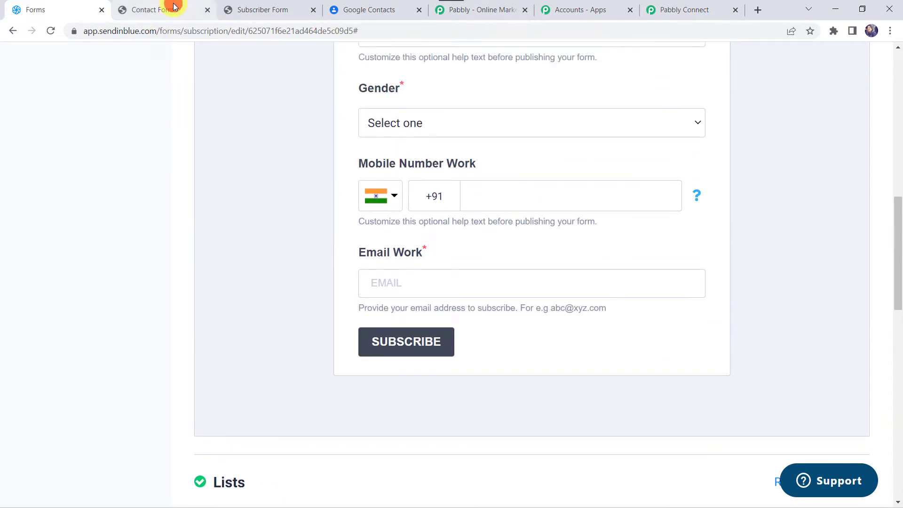
pyautogui.click(174, 6)
pyautogui.scroll(3, 272, 117)
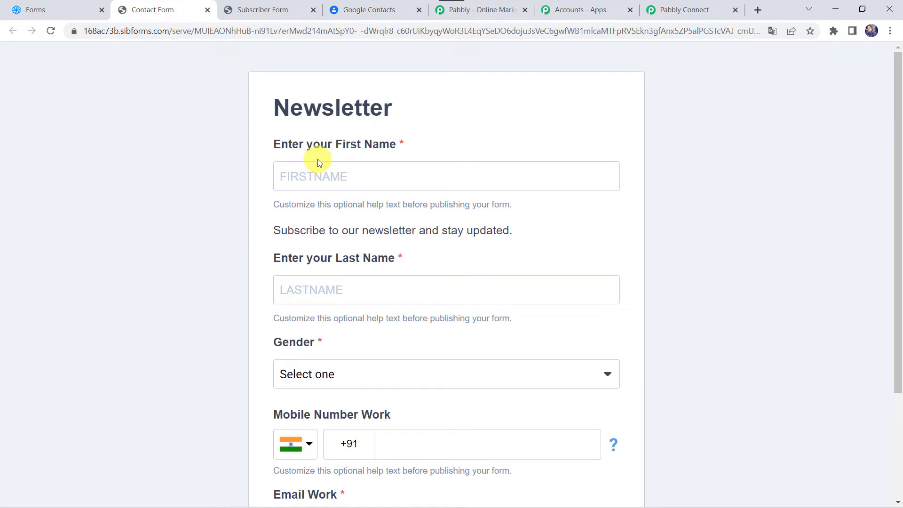
pyautogui.click(38, 9)
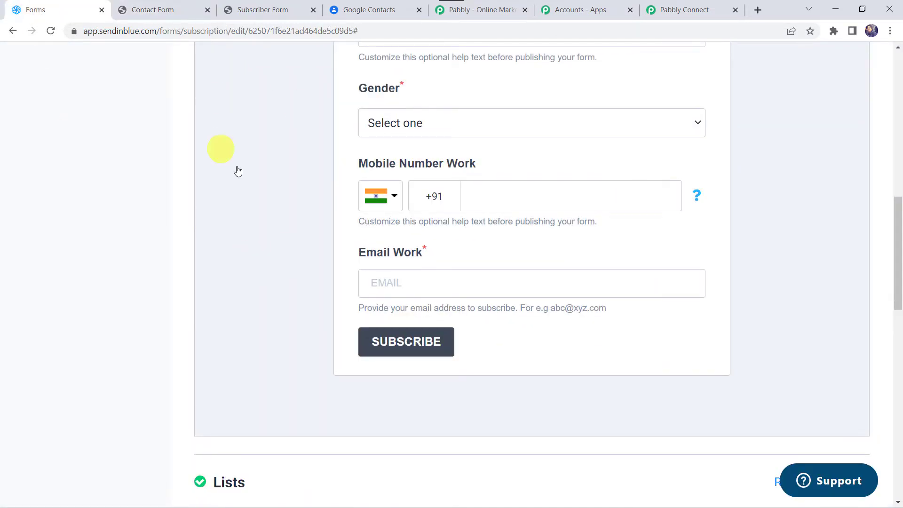
pyautogui.scroll(12, 254, 109)
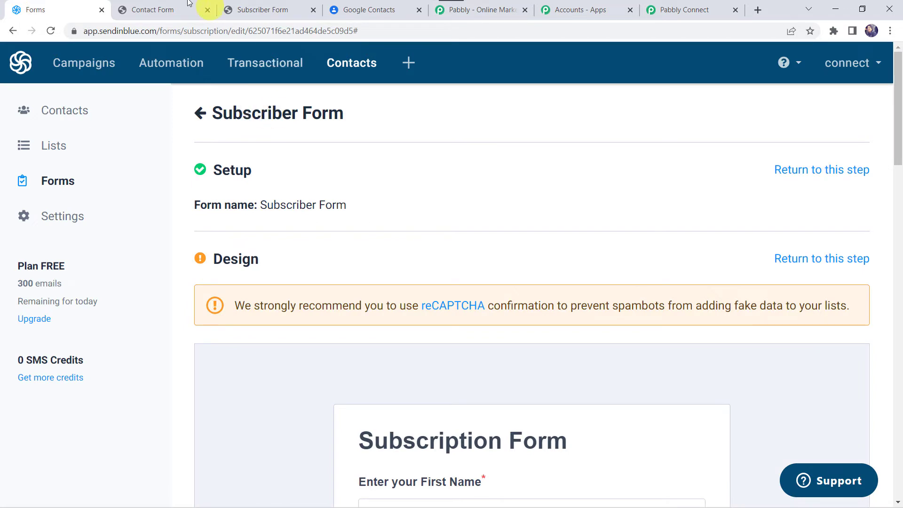
# - On the Newsletter form, enter the subscriber's first and last name and set Gender to Male
pyautogui.click(158, 7)
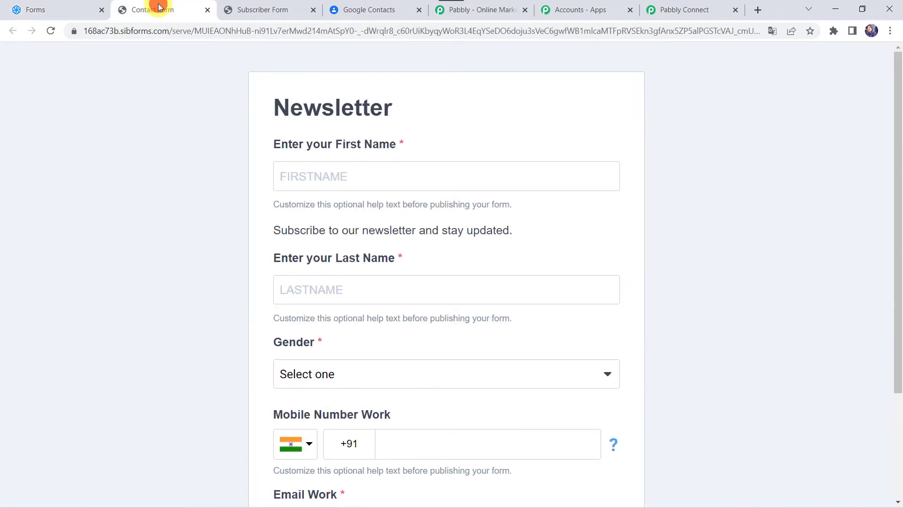
pyautogui.click(312, 173)
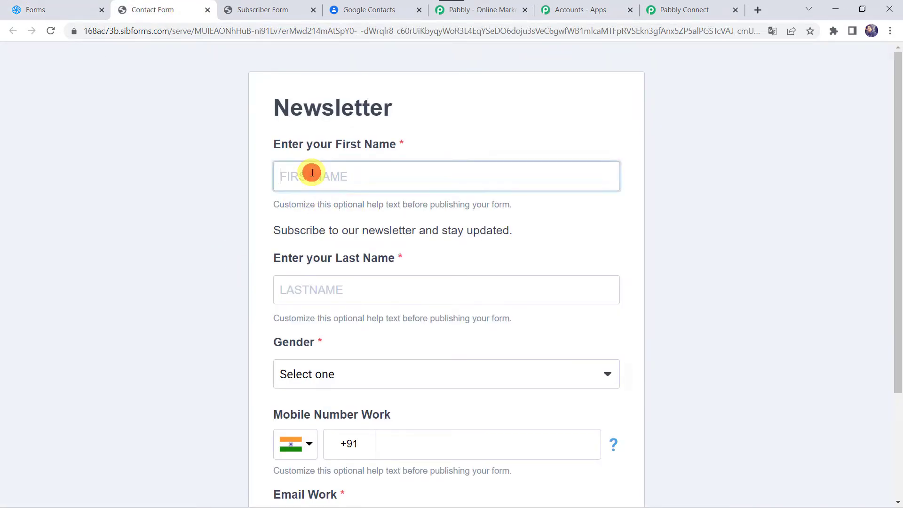
pyautogui.write('Adam')
pyautogui.press('Tab')
pyautogui.write('Sm')
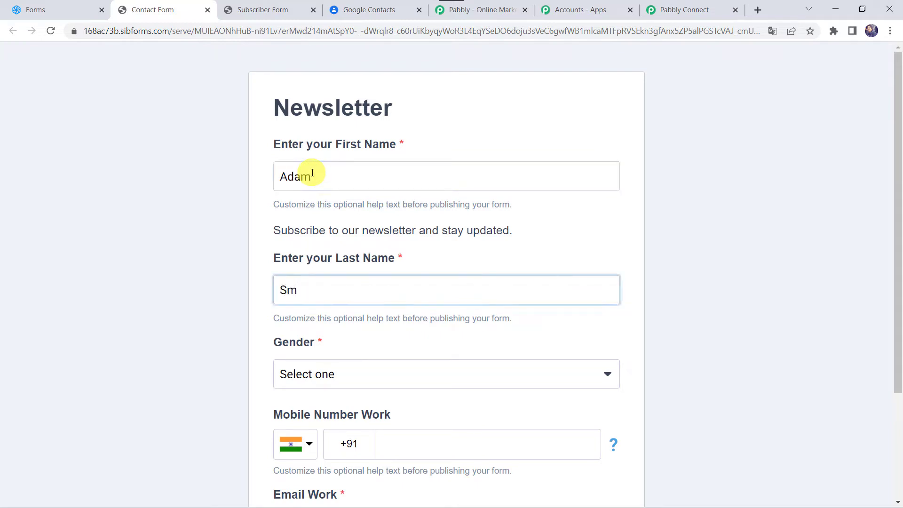
pyautogui.press('Tab')
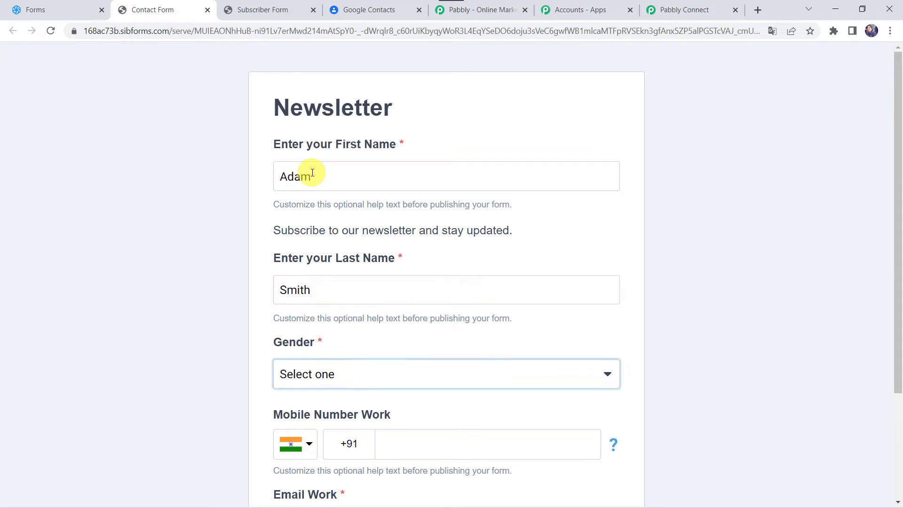
pyautogui.click(335, 379)
pyautogui.click(307, 397)
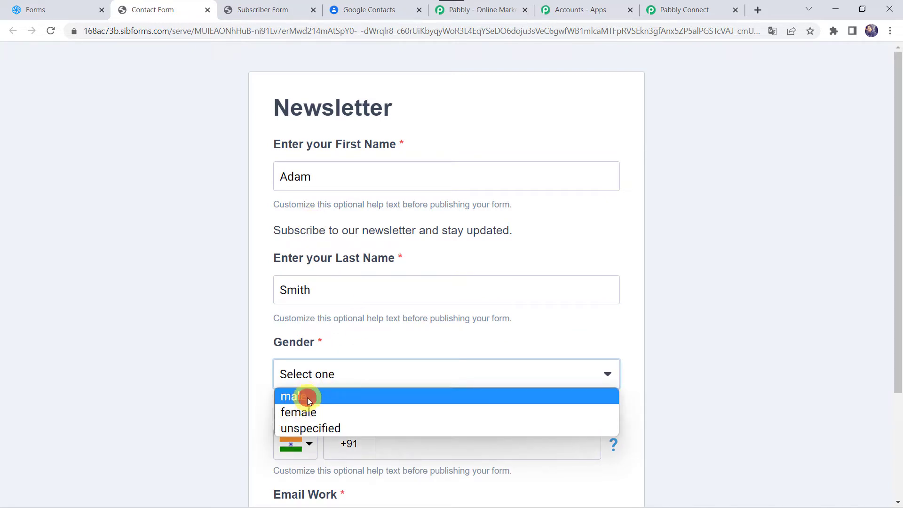
# - Fill in the work mobile number and work email, then submit the subscription
pyautogui.scroll(-3, 204, 362)
pyautogui.click(410, 308)
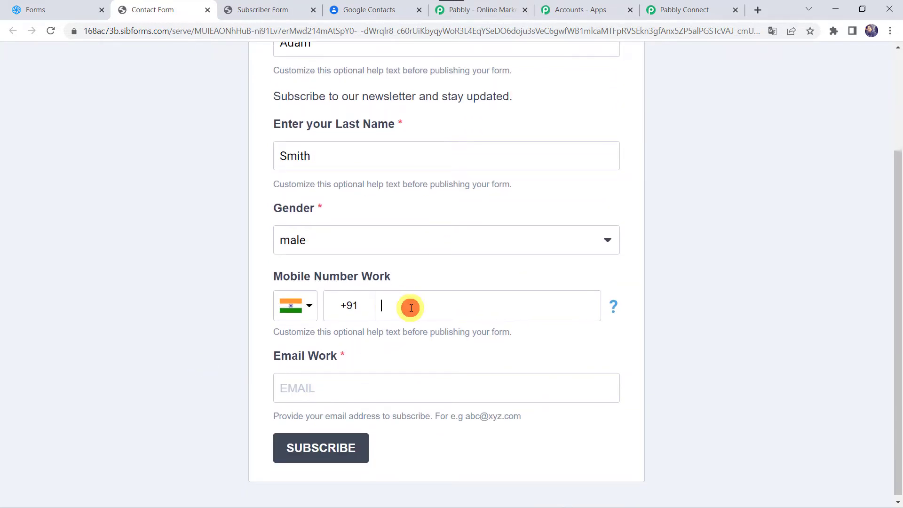
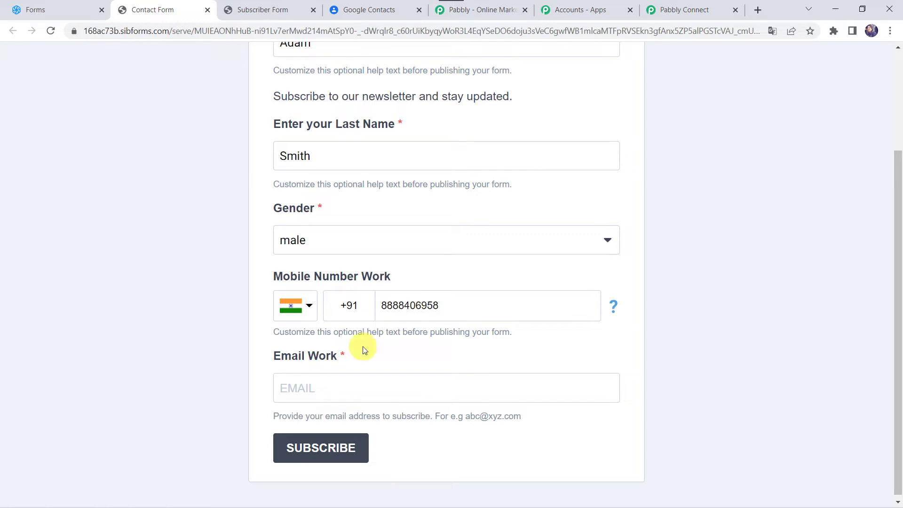
pyautogui.click(324, 388)
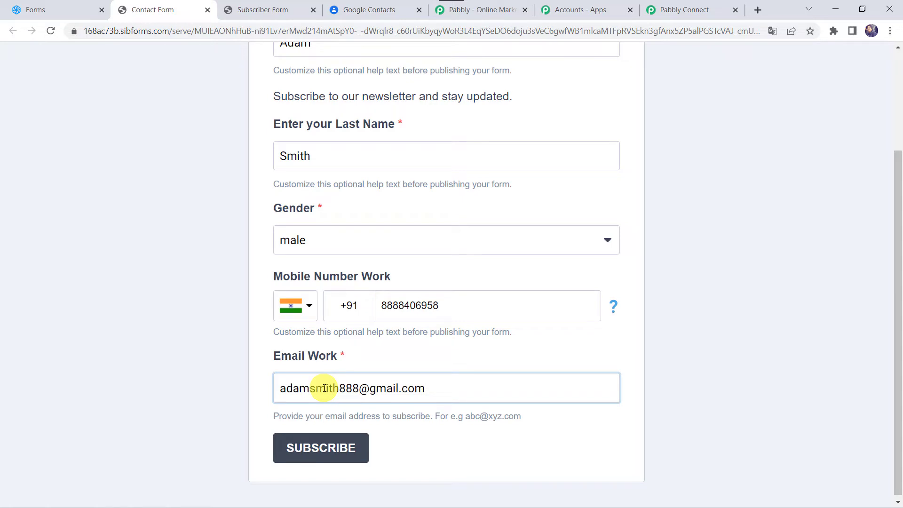
pyautogui.click(329, 451)
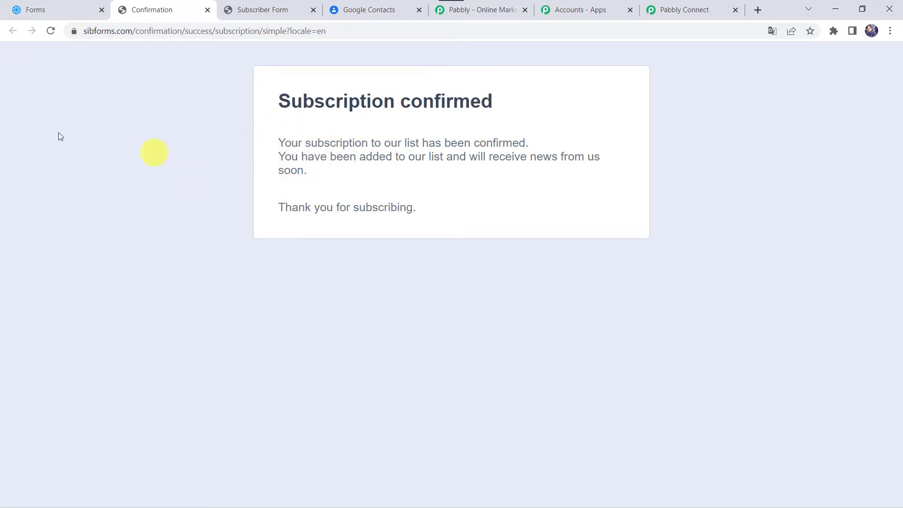
# - Verify the GoogleContact list now has 7 contacts including the new subscriber, then switch back to Pabbly
pyautogui.click(55, 16)
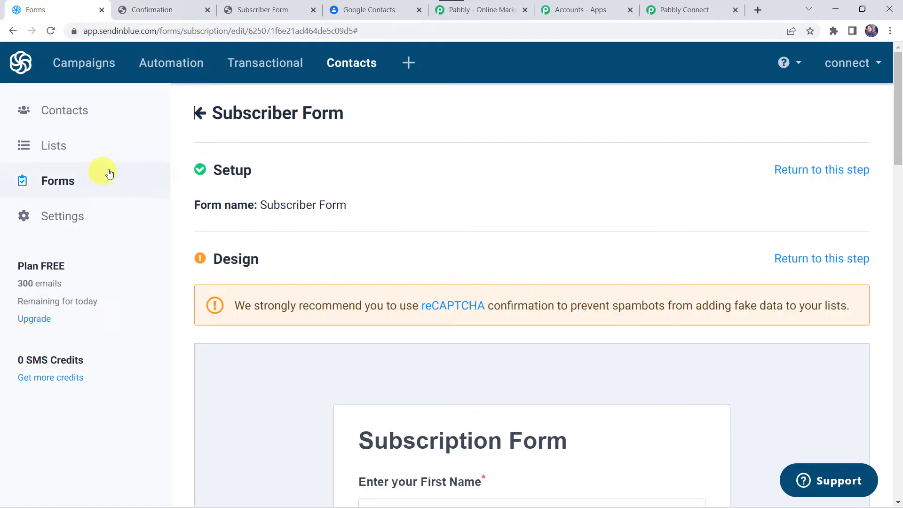
pyautogui.click(52, 149)
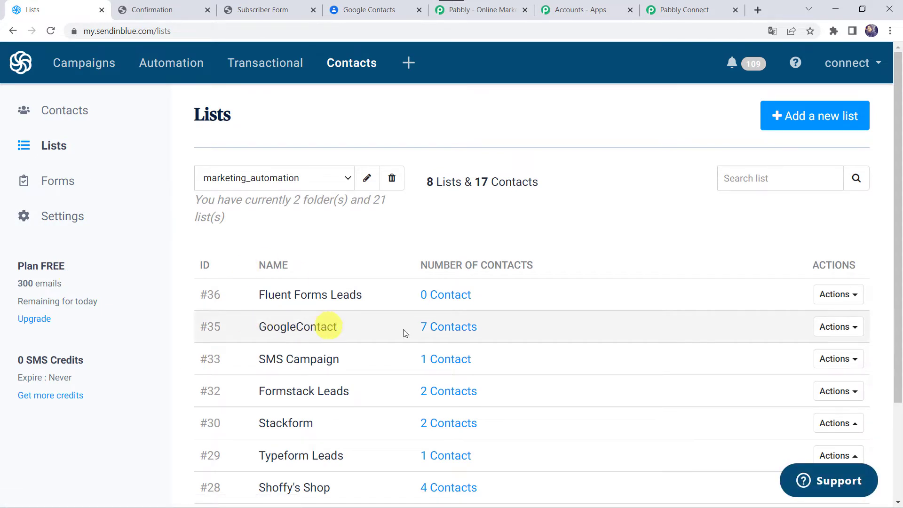
pyautogui.click(441, 328)
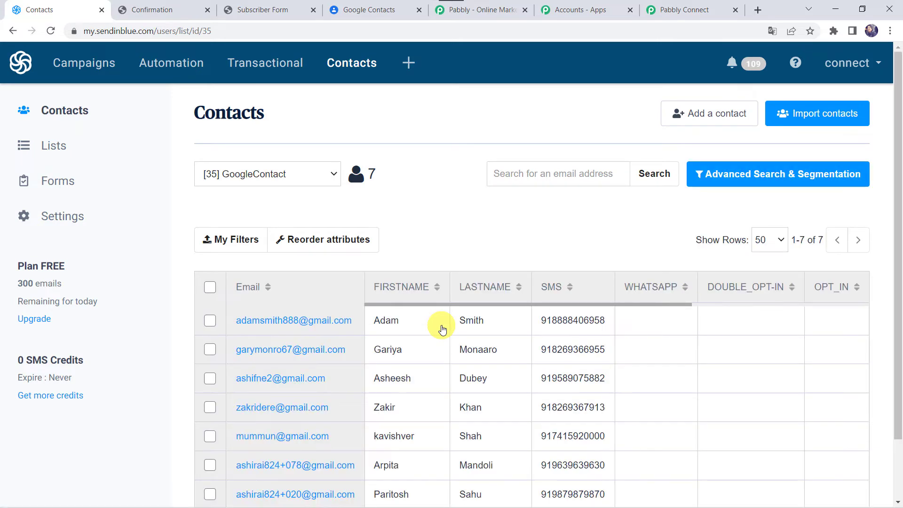
pyautogui.scroll(-2, 442, 327)
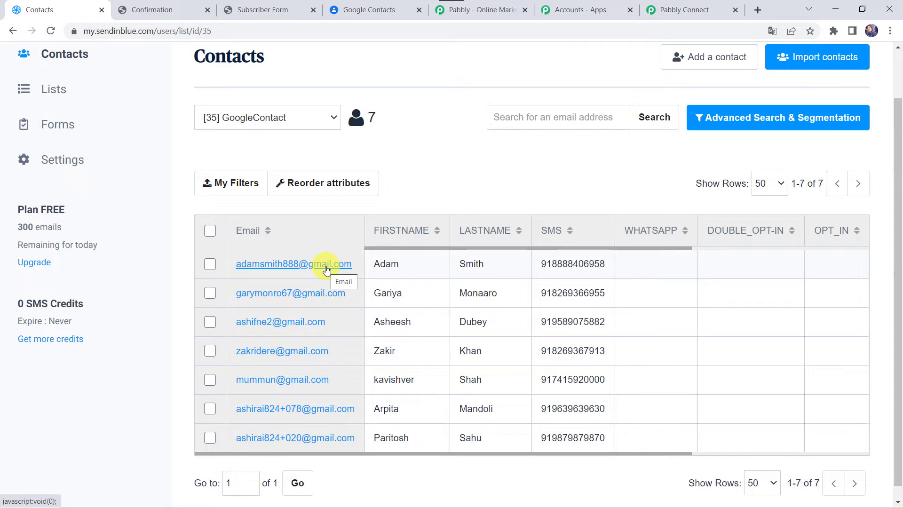
pyautogui.click(681, 8)
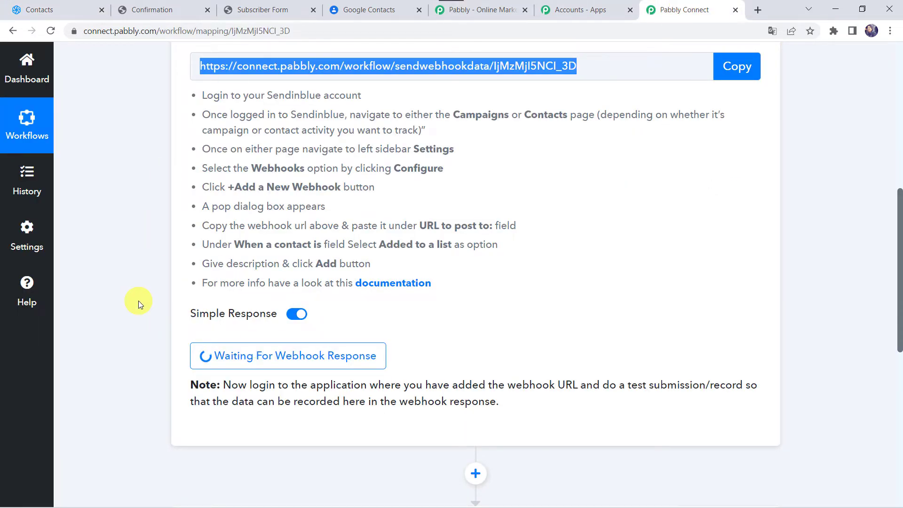
# - Check the captured webhook response's List Id 0 against Sendinblue's GoogleContact list ID 35
pyautogui.scroll(-5, 168, 352)
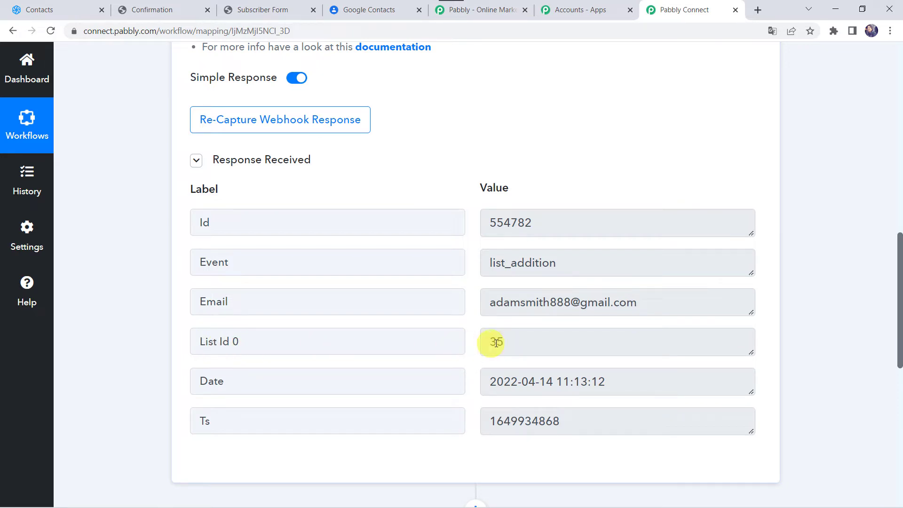
pyautogui.click(69, 14)
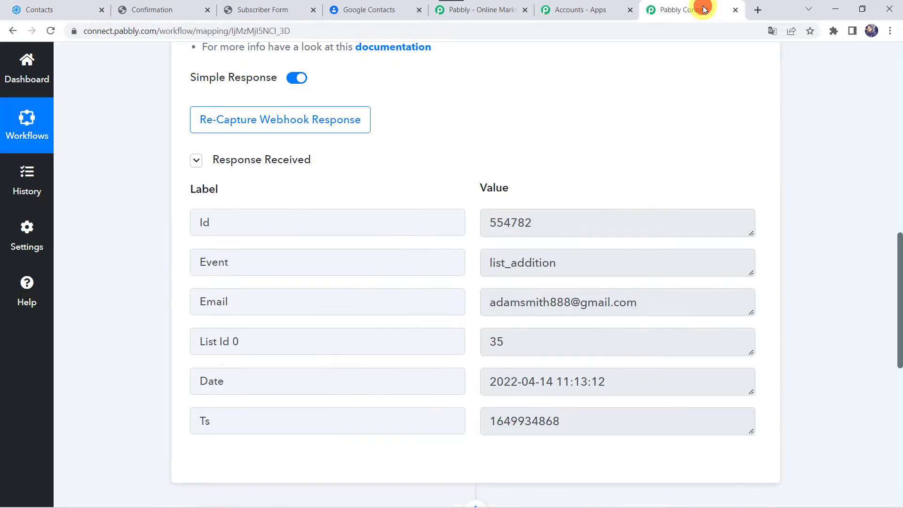
pyautogui.click(701, 8)
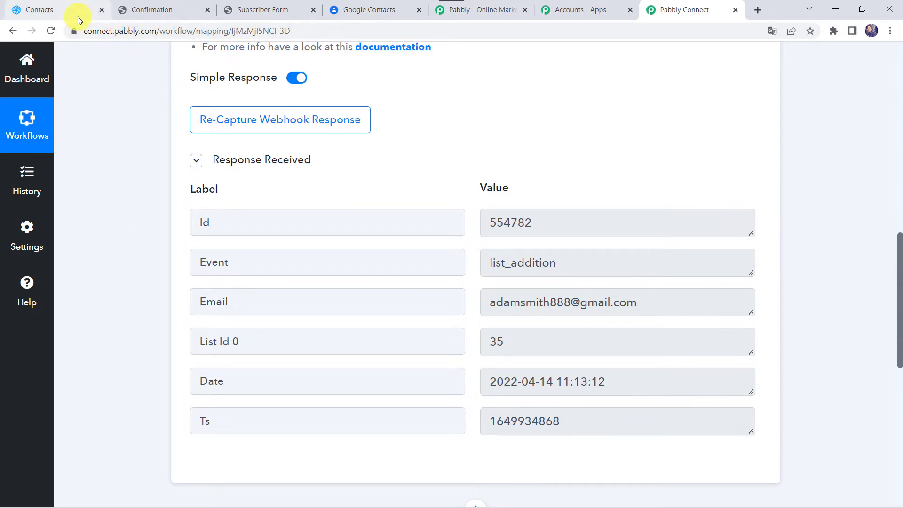
pyautogui.click(61, 11)
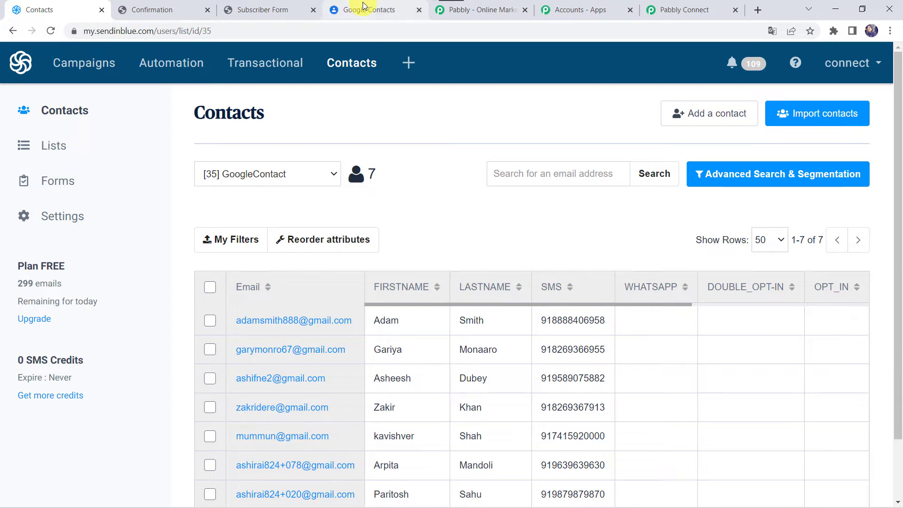
pyautogui.click(699, 11)
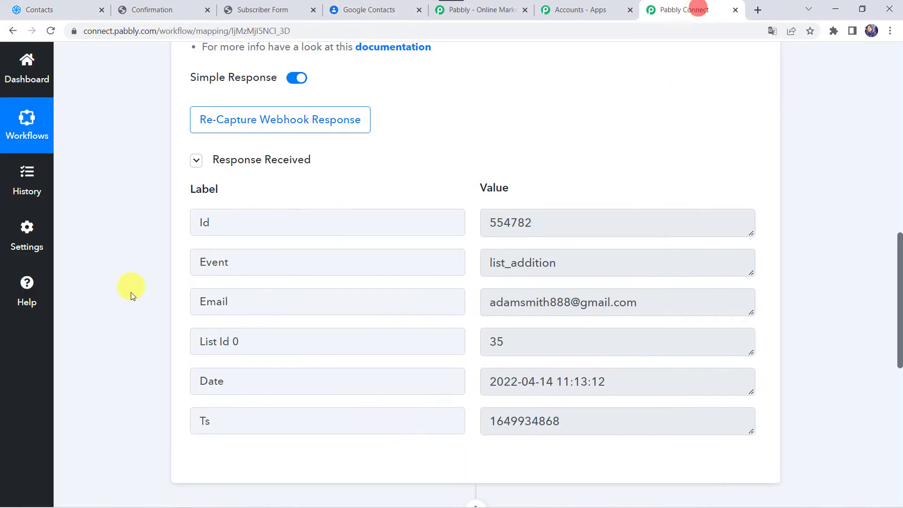
pyautogui.scroll(-7, 117, 360)
# - Make the next action step a Filter by Pabbly step
pyautogui.click(467, 260)
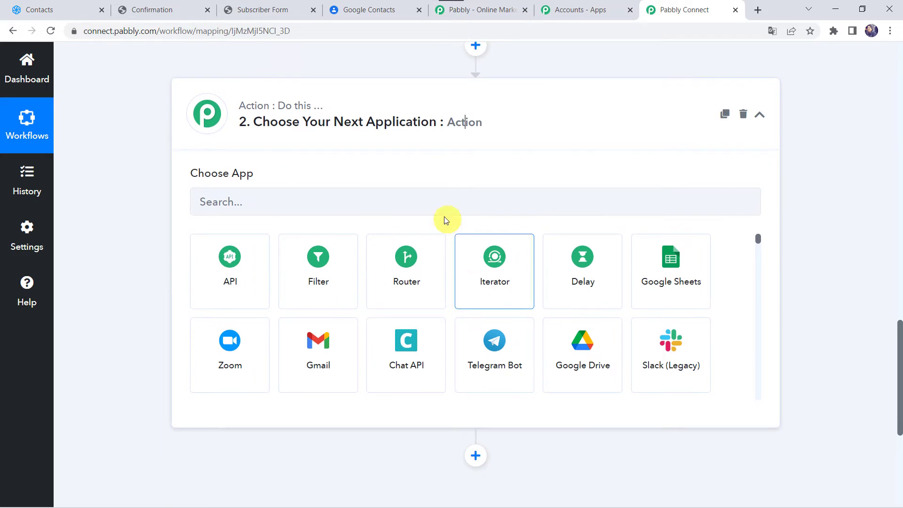
pyautogui.click(398, 198)
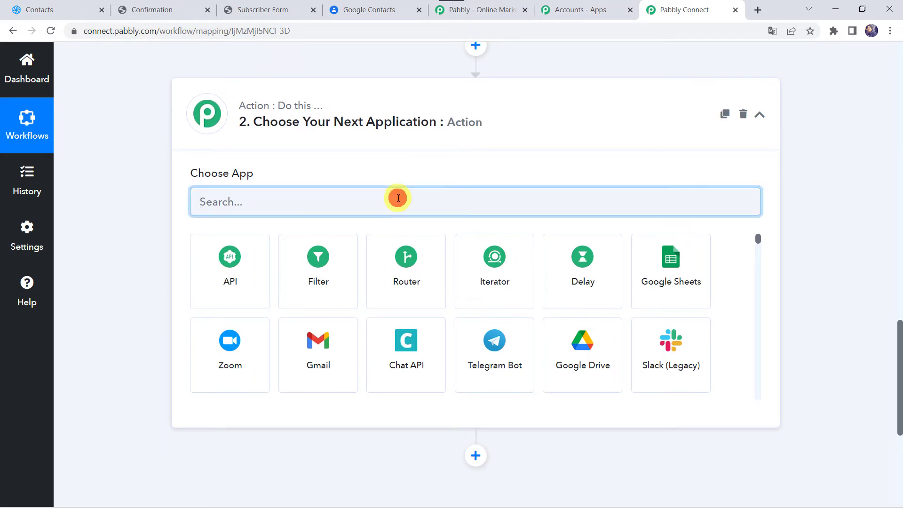
pyautogui.write('filter')
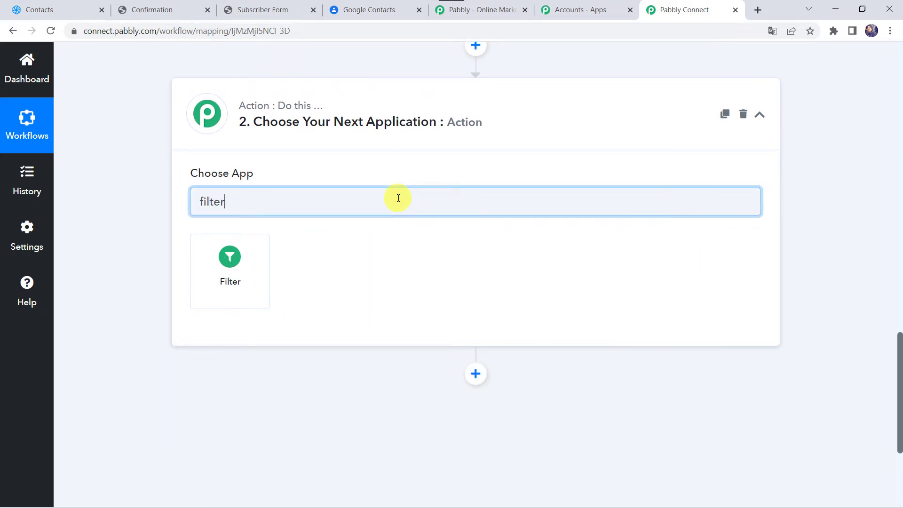
pyautogui.click(224, 297)
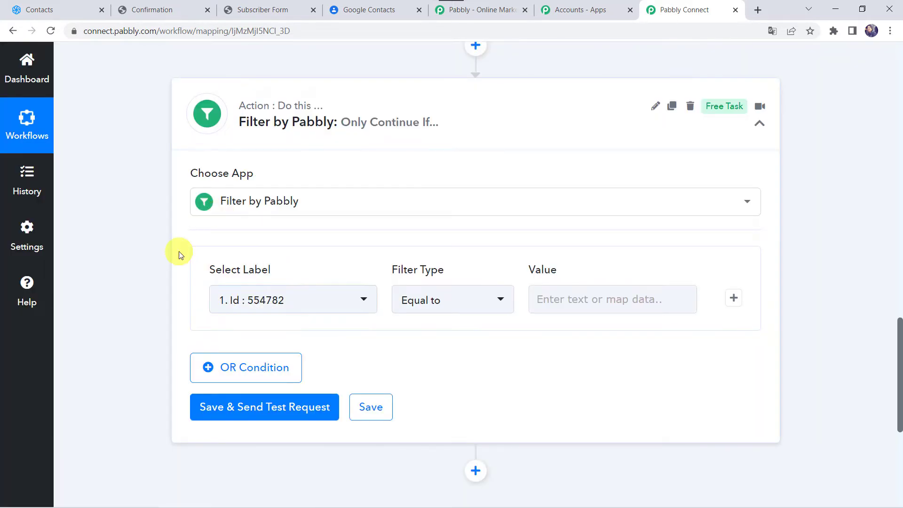
# - Filter on List Id 0 equal to 35, then save and test, getting 'Condition is true'
pyautogui.click(259, 302)
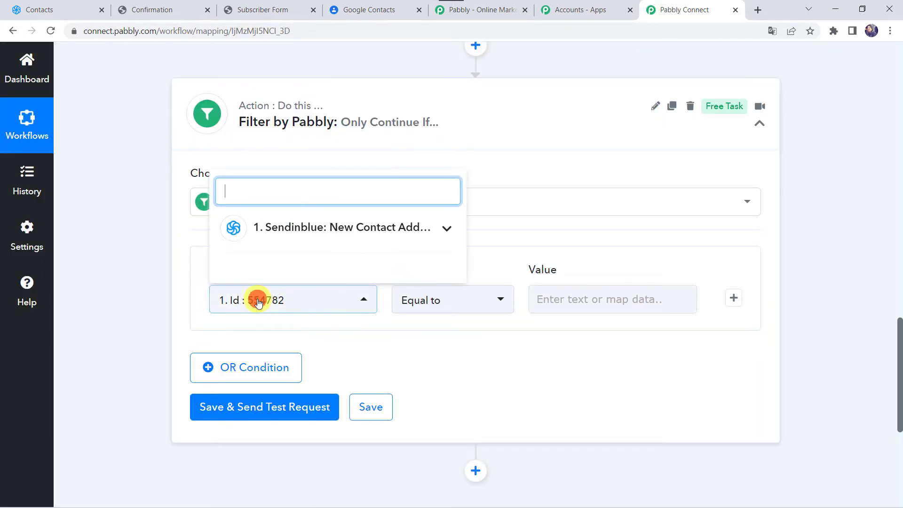
pyautogui.write('li')
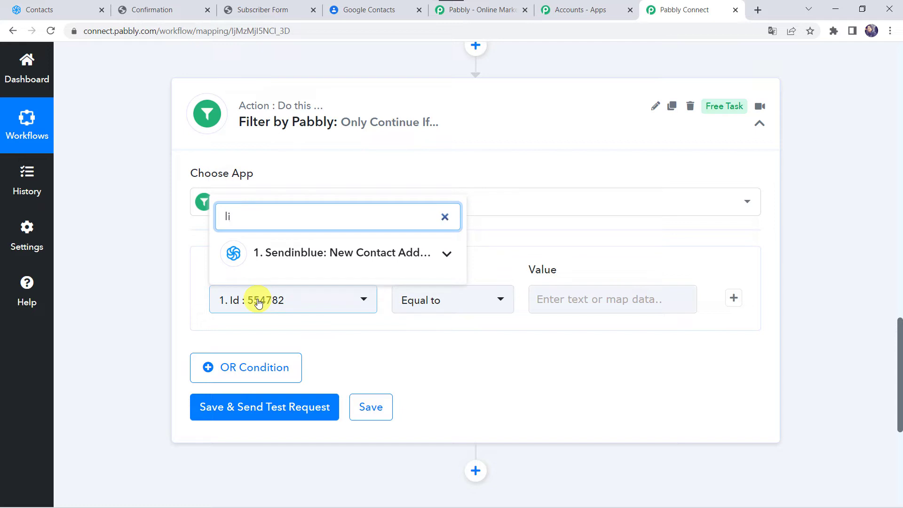
pyautogui.click(304, 248)
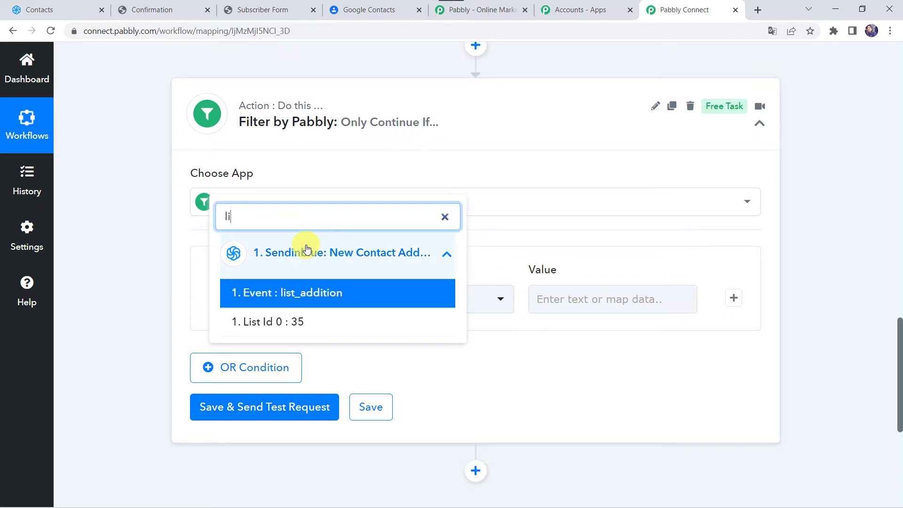
pyautogui.click(288, 320)
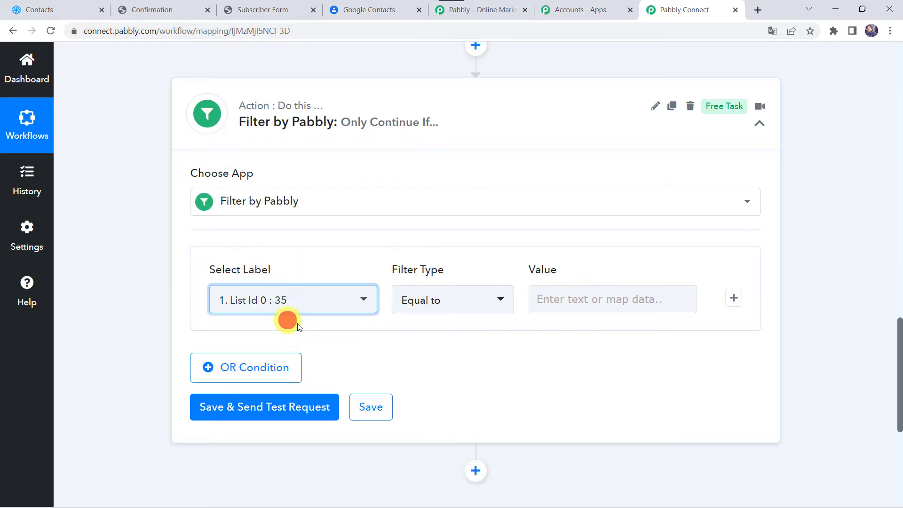
pyautogui.click(576, 300)
pyautogui.write('3')
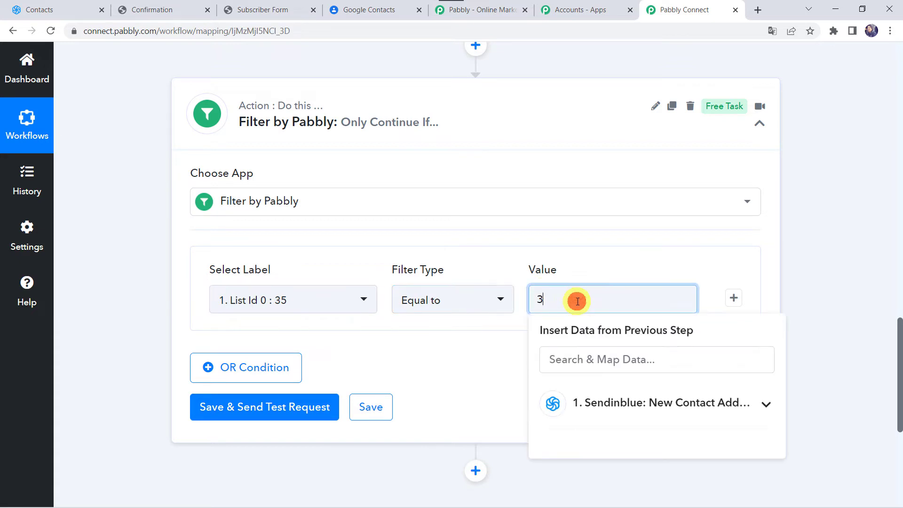
pyautogui.write('5')
pyautogui.click(247, 408)
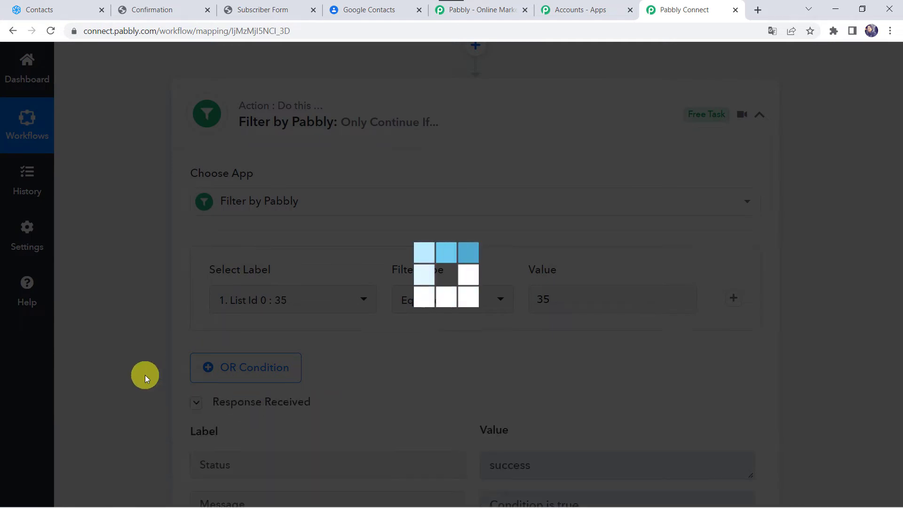
pyautogui.scroll(-2, 145, 376)
pyautogui.scroll(-2, 145, 375)
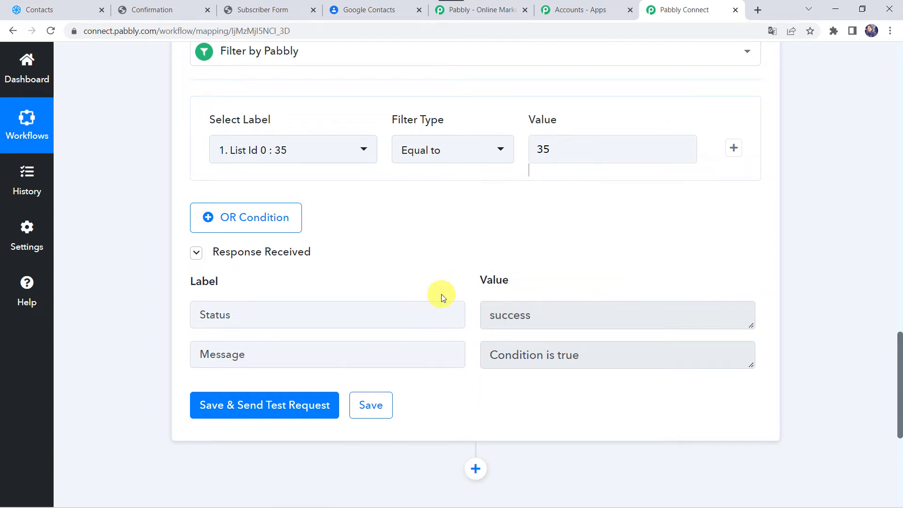
pyautogui.click(560, 154)
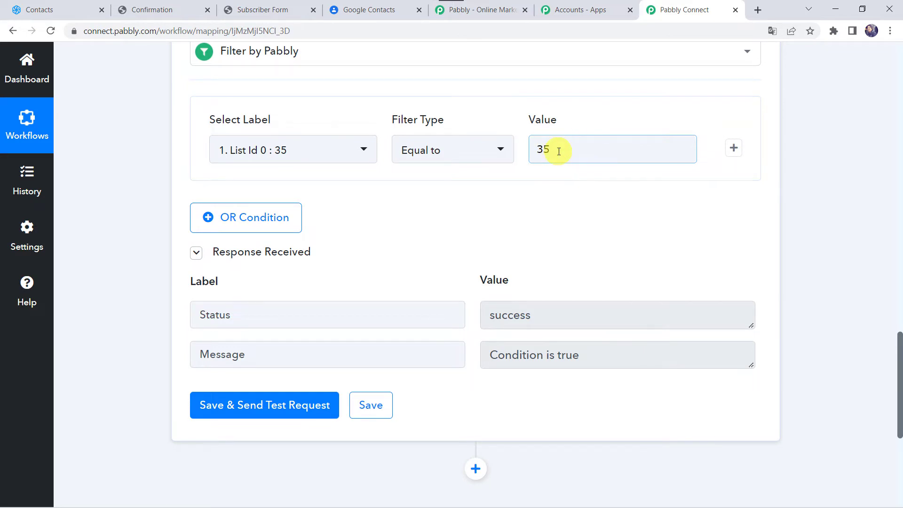
pyautogui.scroll(10, 471, 188)
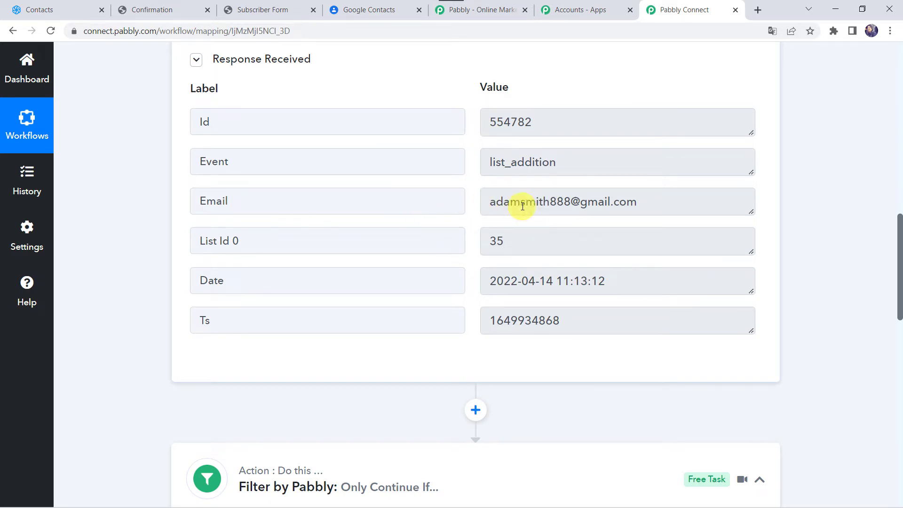
pyautogui.scroll(-15, 153, 409)
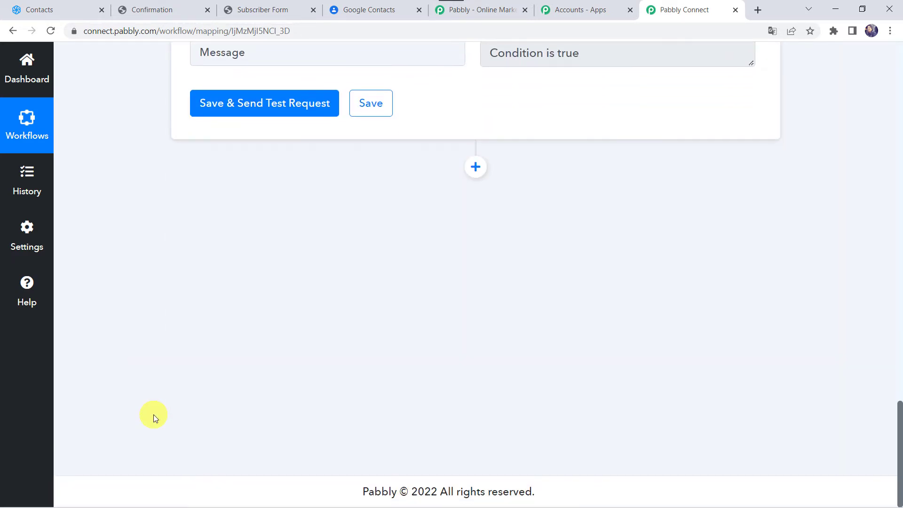
# - Add a Sendinblue action step with the Get a Contact Information event after the filter
pyautogui.click(475, 167)
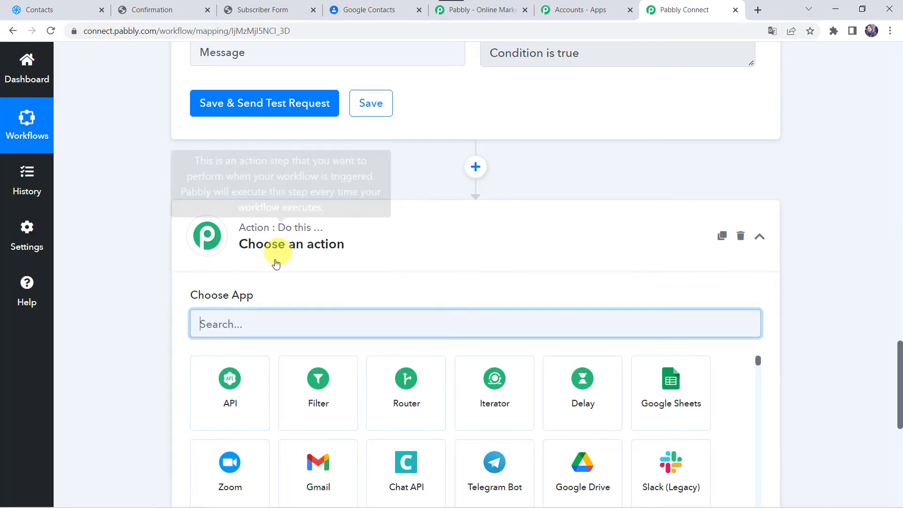
pyautogui.write('sendin')
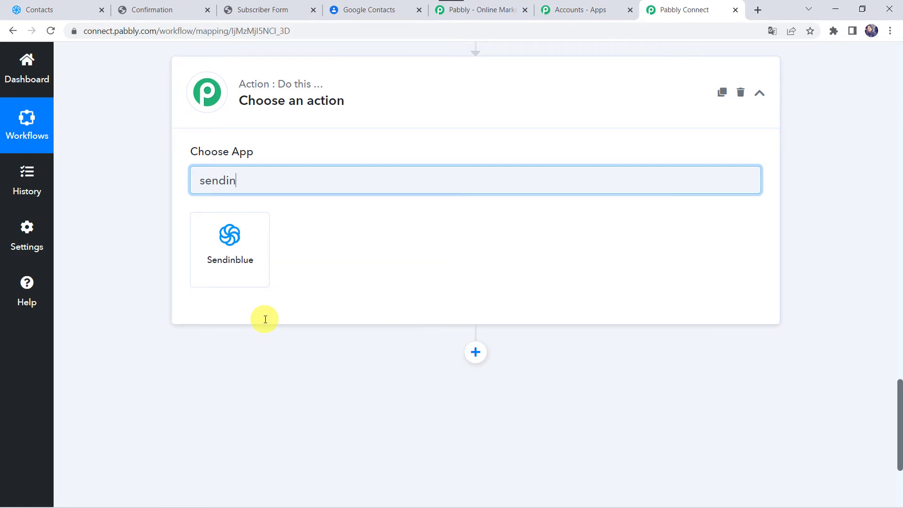
pyautogui.click(228, 239)
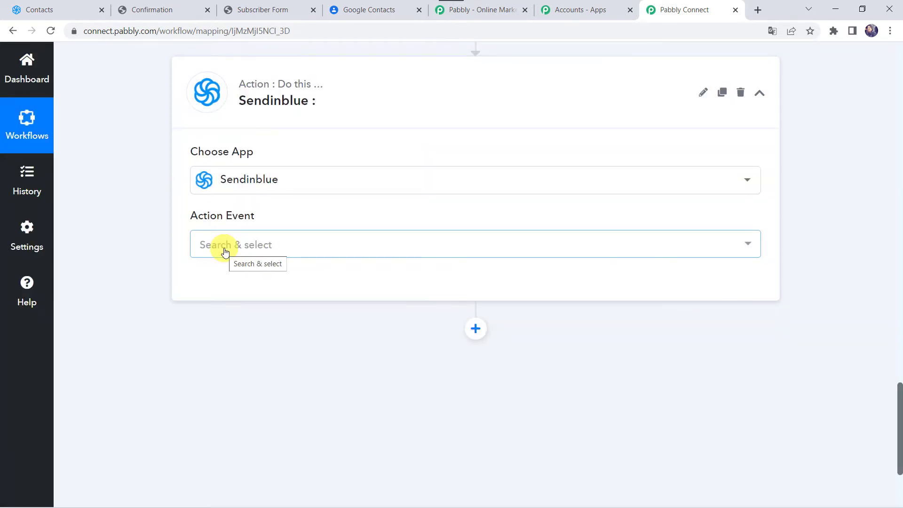
pyautogui.click(224, 250)
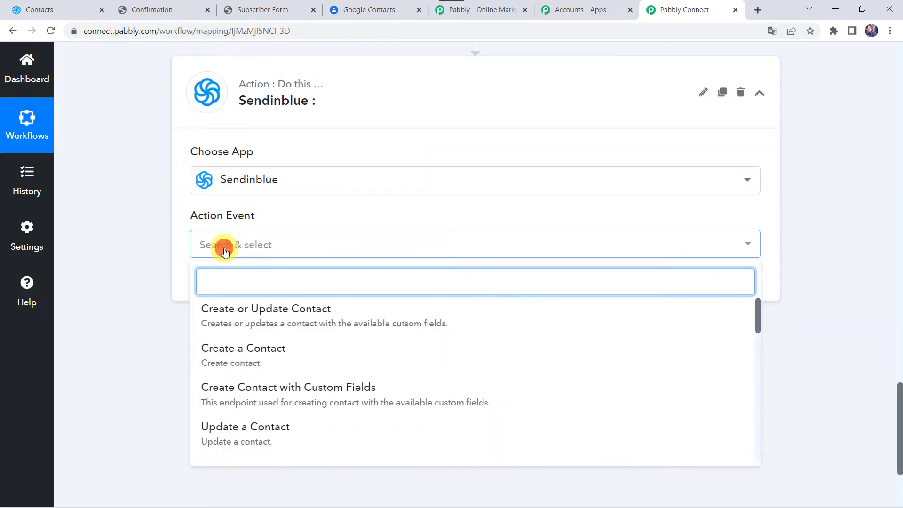
pyautogui.write('gg')
pyautogui.press('BackSpace')
pyautogui.write('et')
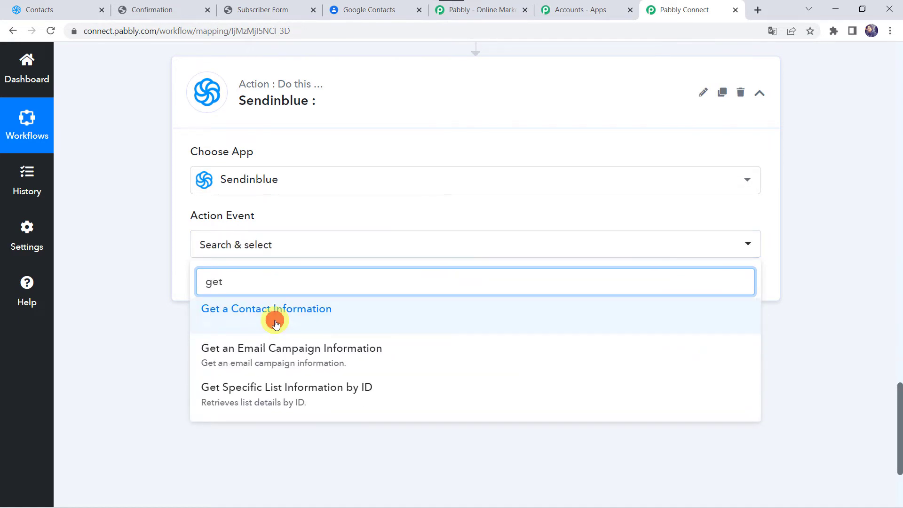
pyautogui.click(275, 323)
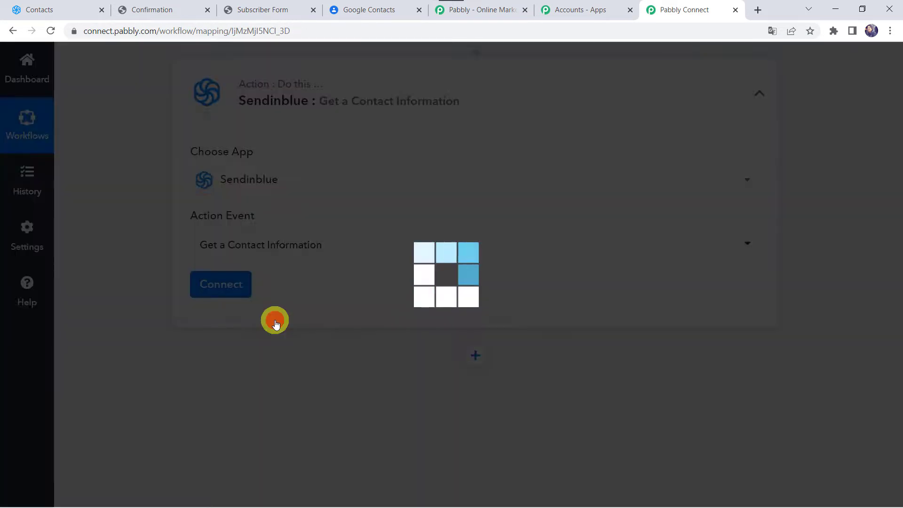
# - Start a new Sendinblue account connection and open Sendinblue's SMTP & API page
pyautogui.click(234, 286)
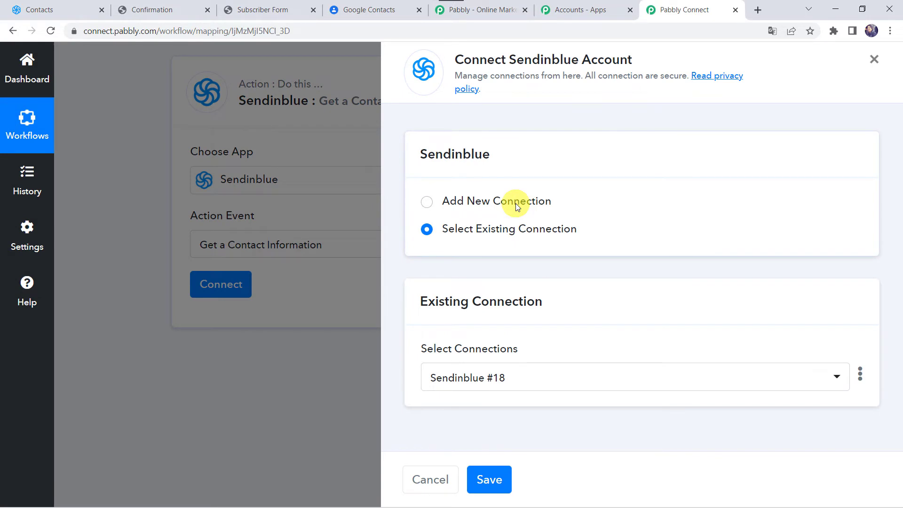
pyautogui.click(516, 206)
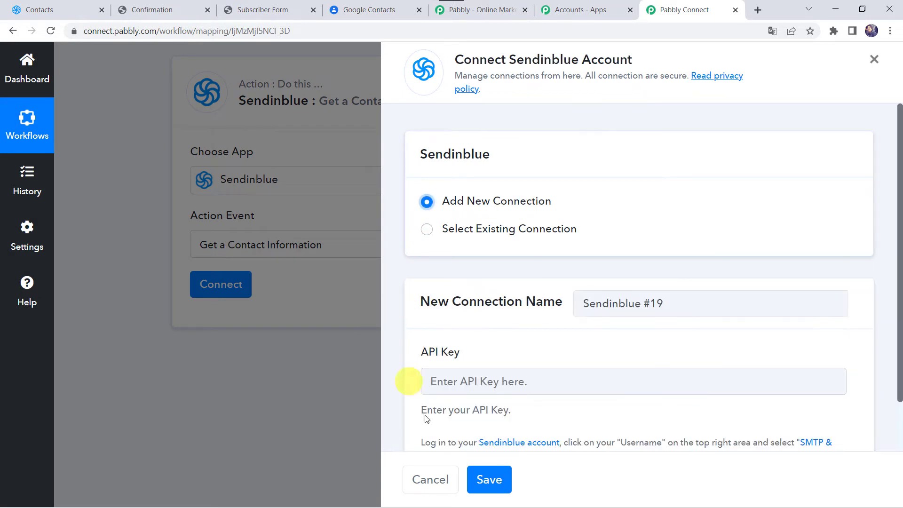
pyautogui.scroll(-2, 445, 372)
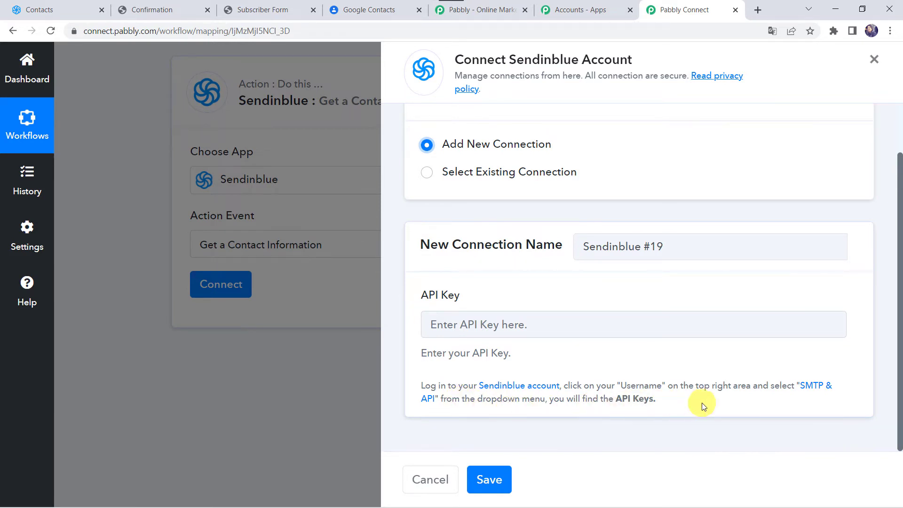
pyautogui.click(820, 388)
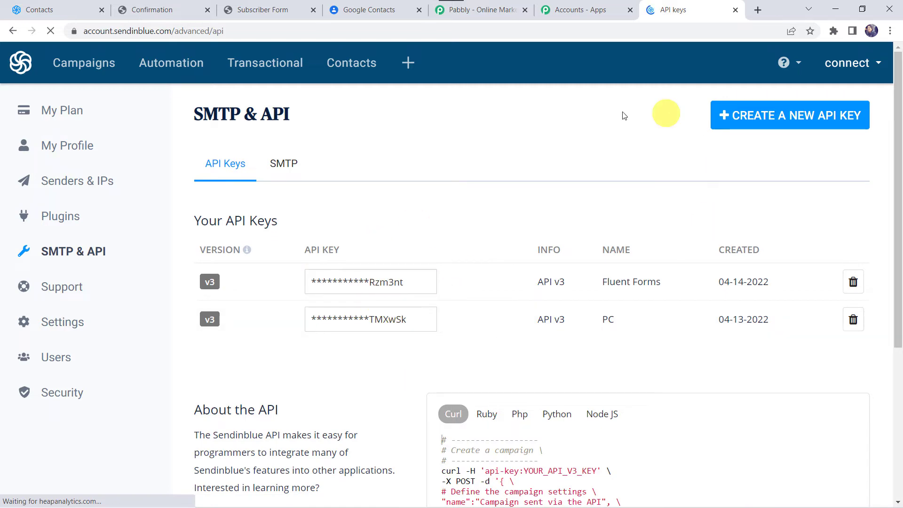
# - Generate a Sendinblue API key named 'Google Contacts Integration', copy it, and return to Pabbly Connect
pyautogui.click(772, 121)
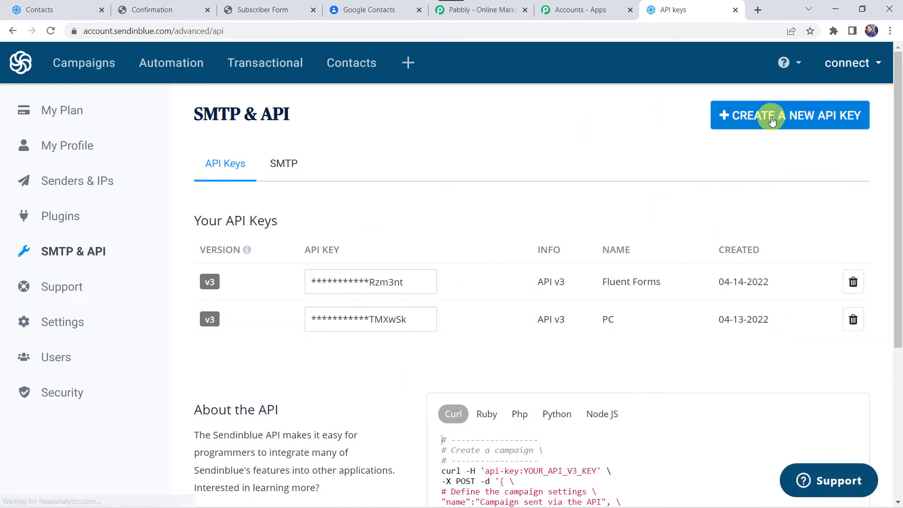
pyautogui.click(772, 121)
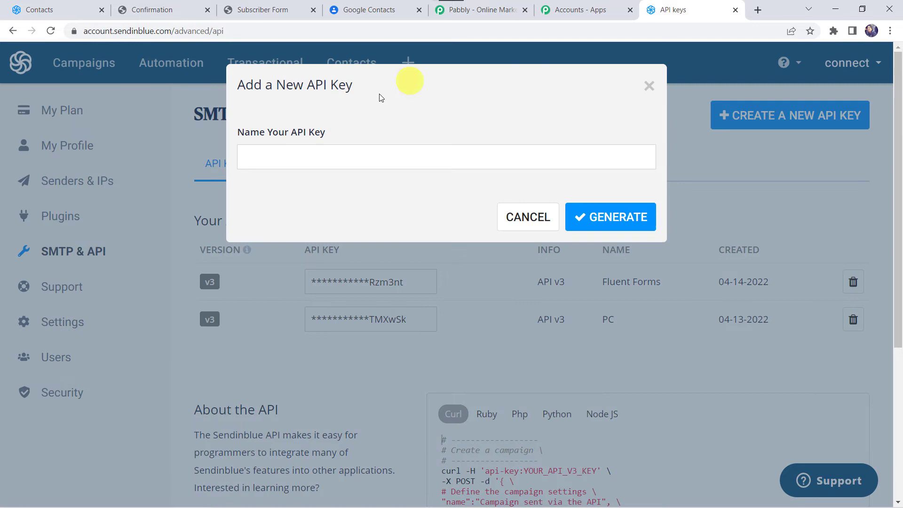
pyautogui.click(345, 158)
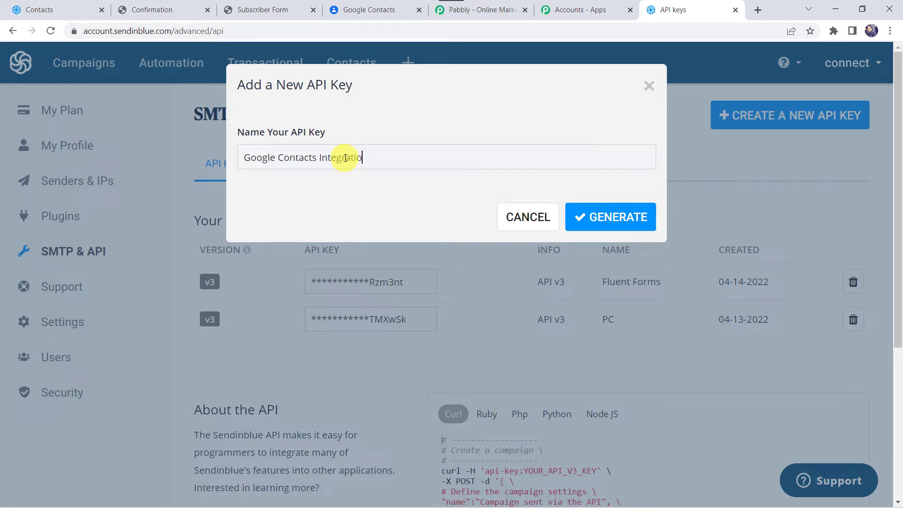
pyautogui.click(619, 210)
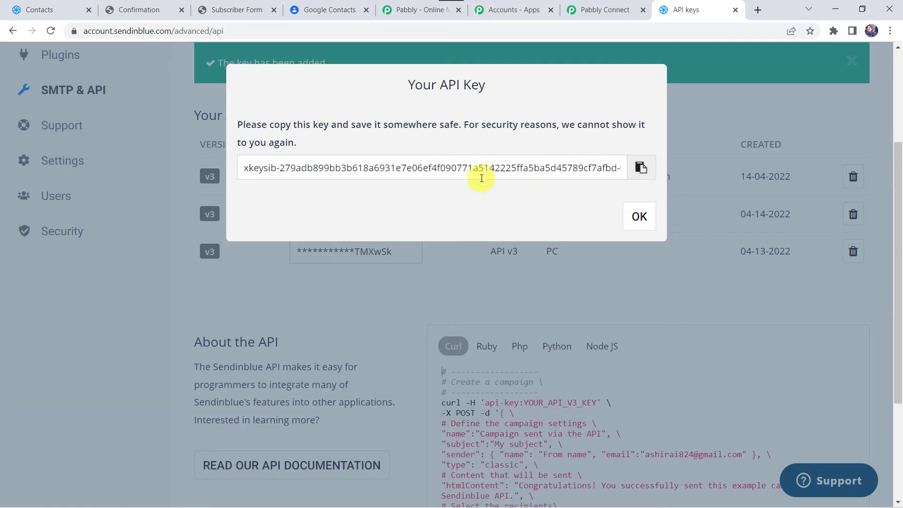
pyautogui.click(641, 168)
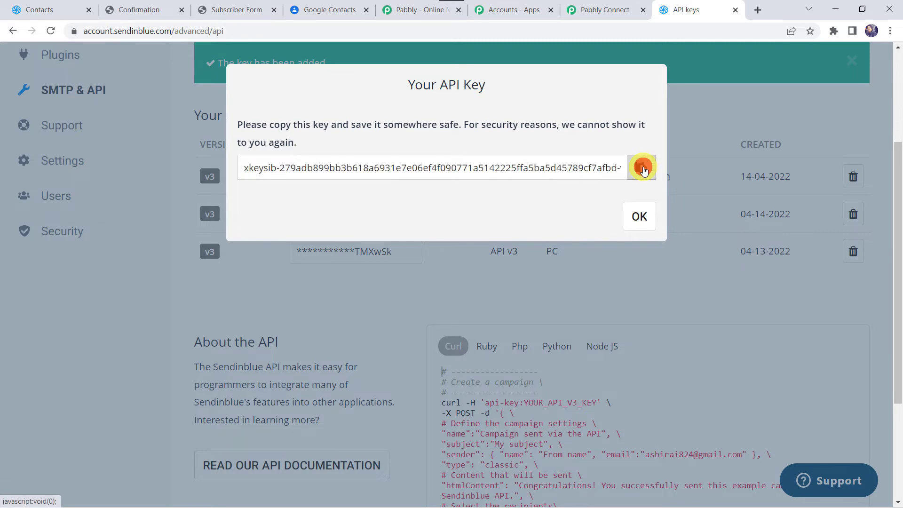
pyautogui.click(602, 9)
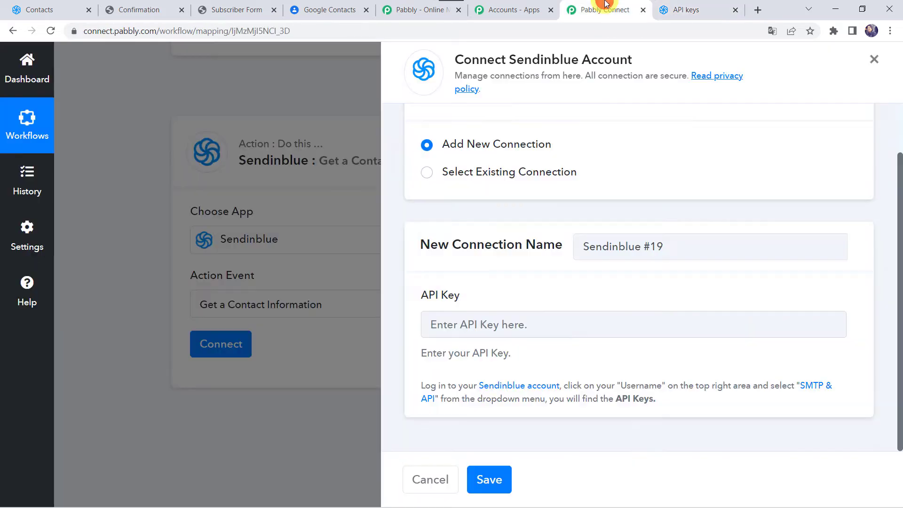
# - Paste the copied API key into the API Key field and save the Sendinblue connection
pyautogui.click(481, 330)
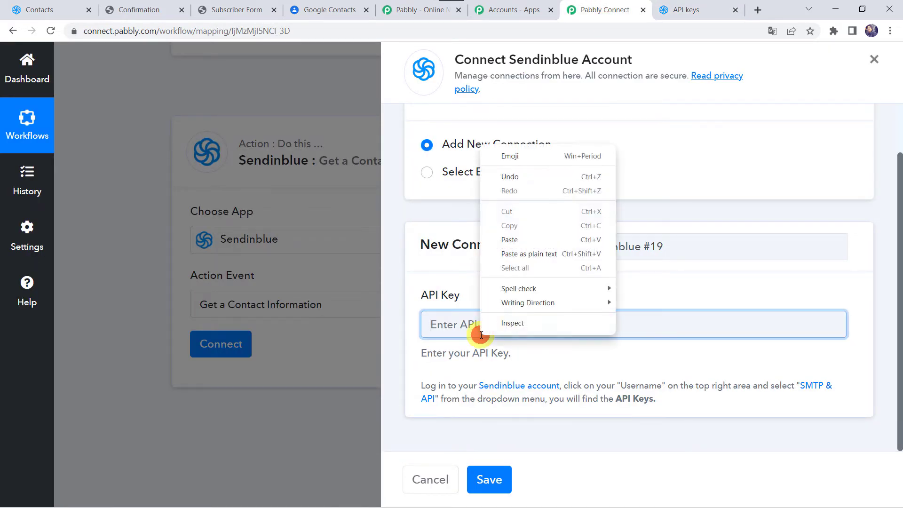
pyautogui.rightClick(480, 333)
pyautogui.click(512, 240)
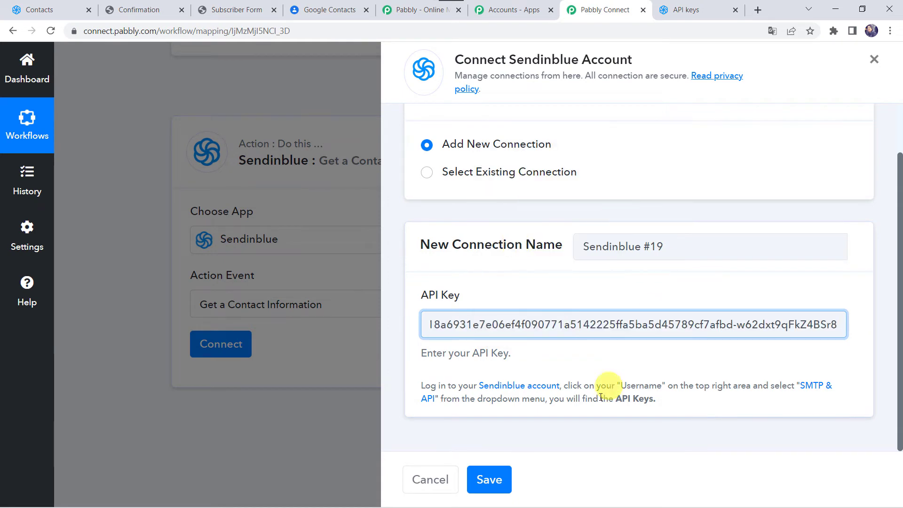
pyautogui.click(502, 480)
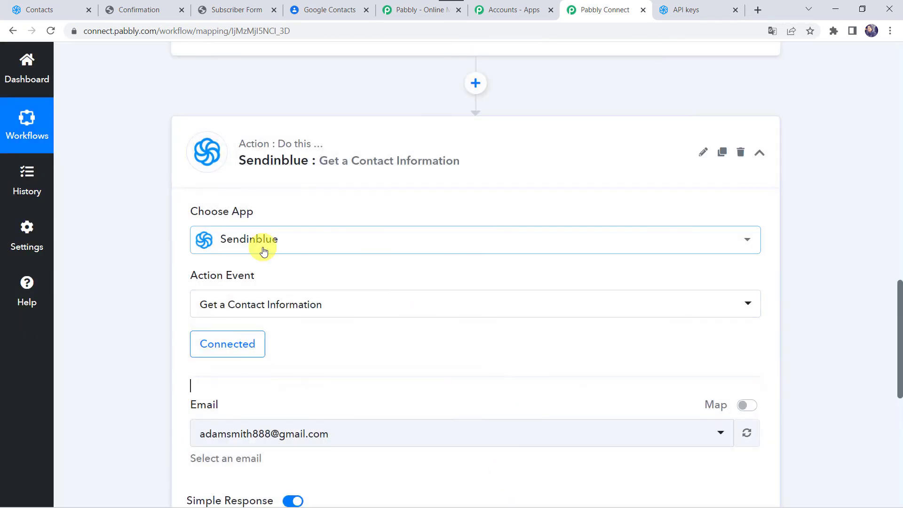
pyautogui.scroll(-4, 357, 346)
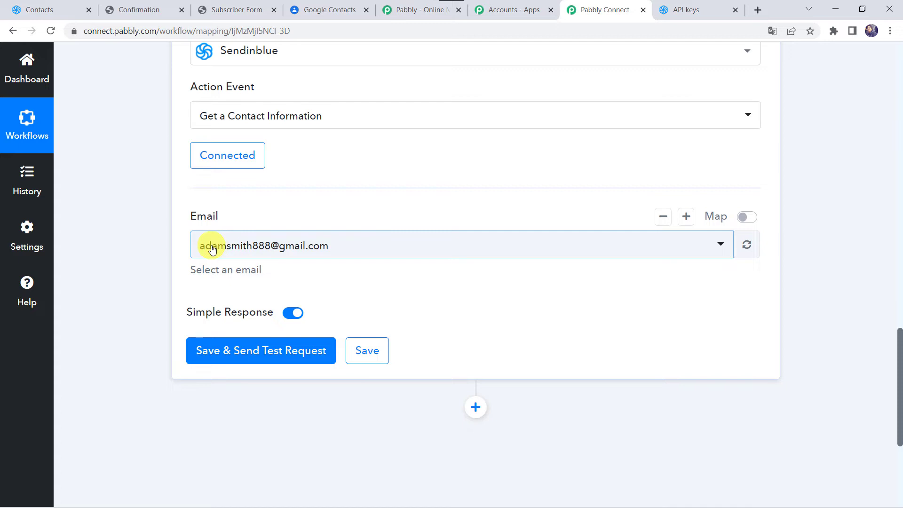
# - Map the Email field to the Sendinblue trigger's '1. Email' value instead of the preset address
pyautogui.click(749, 218)
pyautogui.click(404, 238)
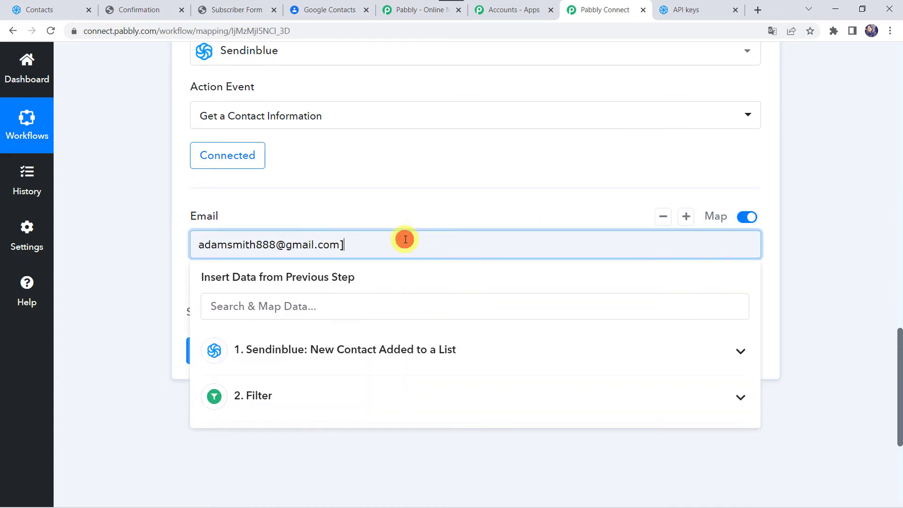
pyautogui.press('BackSpace')
pyautogui.press('BackSpace')
pyautogui.press('BackSpace')
pyautogui.press('BackSpace')
pyautogui.press('BackSpace')
pyautogui.press('BackSpace')
pyautogui.press('BackSpace')
pyautogui.press('BackSpace')
pyautogui.press('BackSpace')
pyautogui.press('BackSpace')
pyautogui.press('BackSpace')
pyautogui.press('BackSpace')
pyautogui.press('BackSpace')
pyautogui.press('BackSpace')
pyautogui.press('BackSpace')
pyautogui.press('BackSpace')
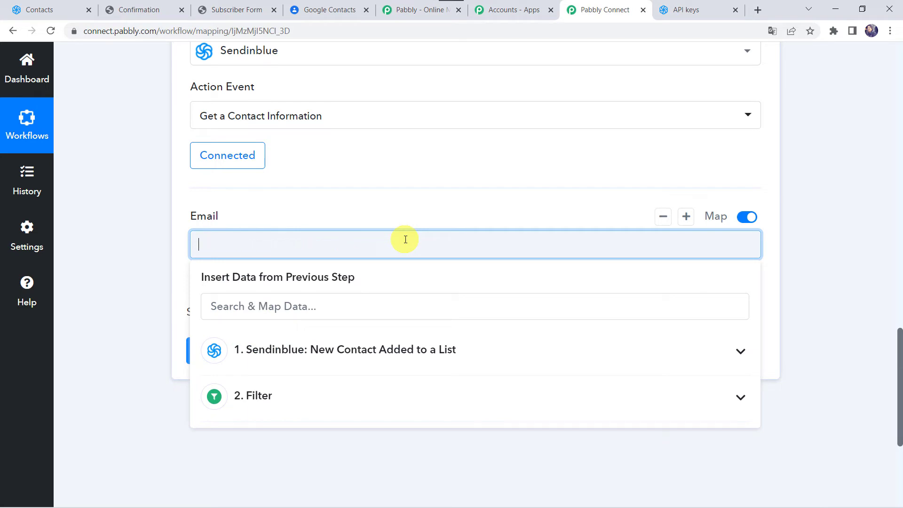
pyautogui.click(264, 345)
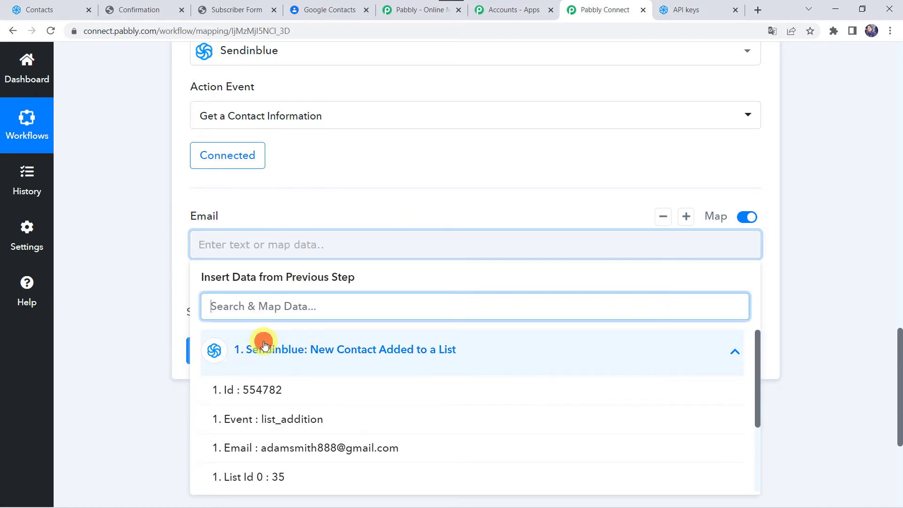
pyautogui.write('@')
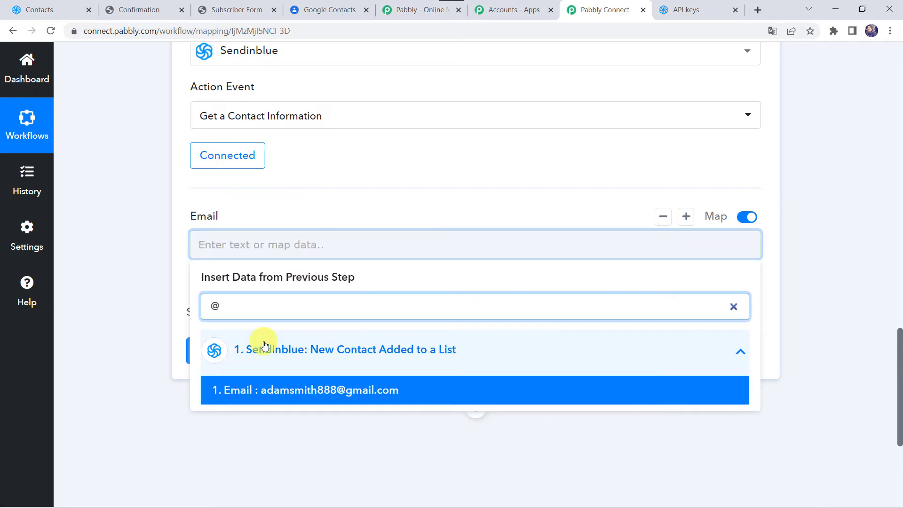
pyautogui.click(276, 387)
pyautogui.click(117, 247)
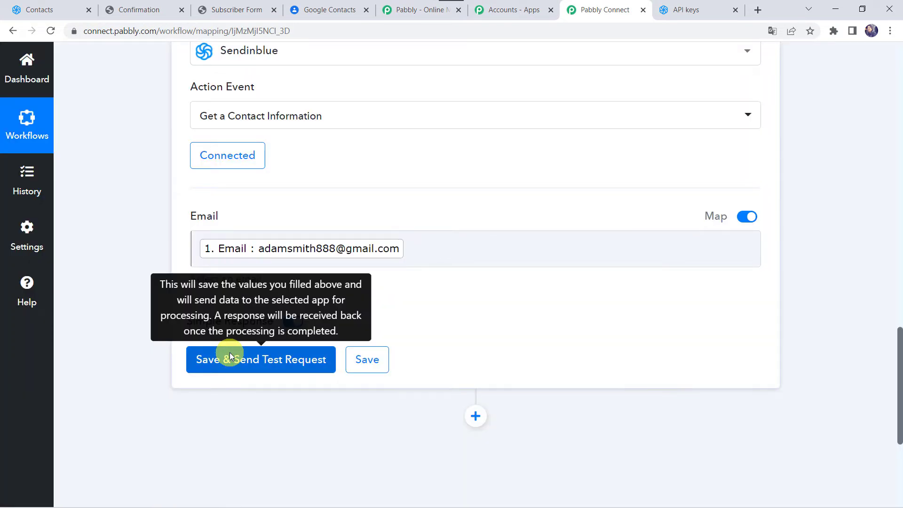
# - Save and test the step, confirming it returns the contact's details with GENDER 1 and ListIds 35
pyautogui.click(230, 356)
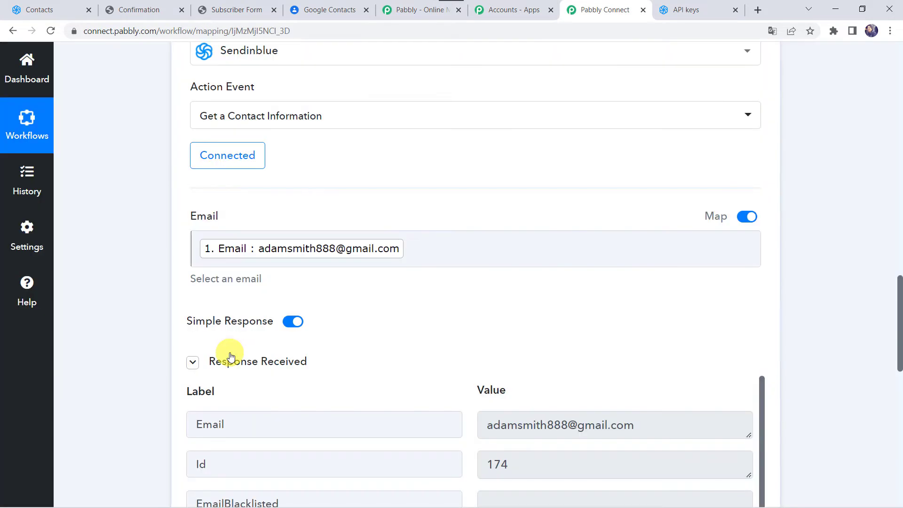
pyautogui.scroll(-5, 130, 363)
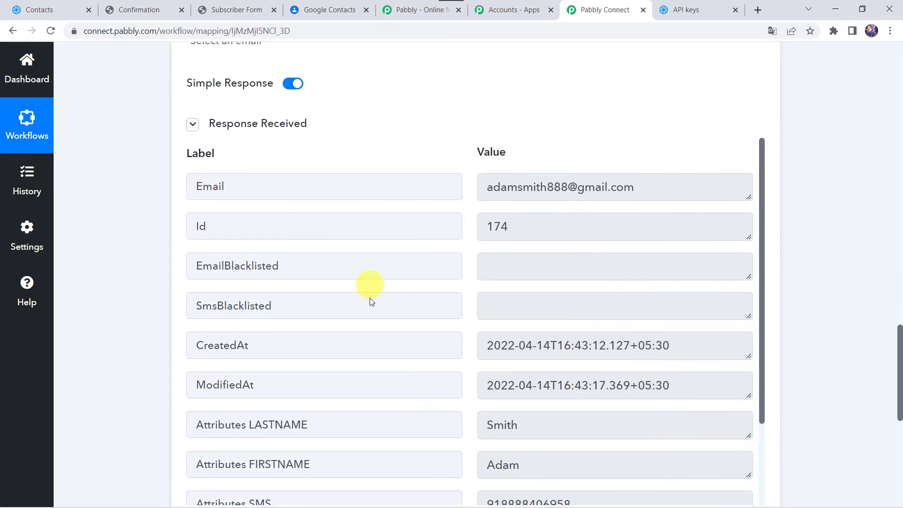
pyautogui.scroll(-3, 364, 360)
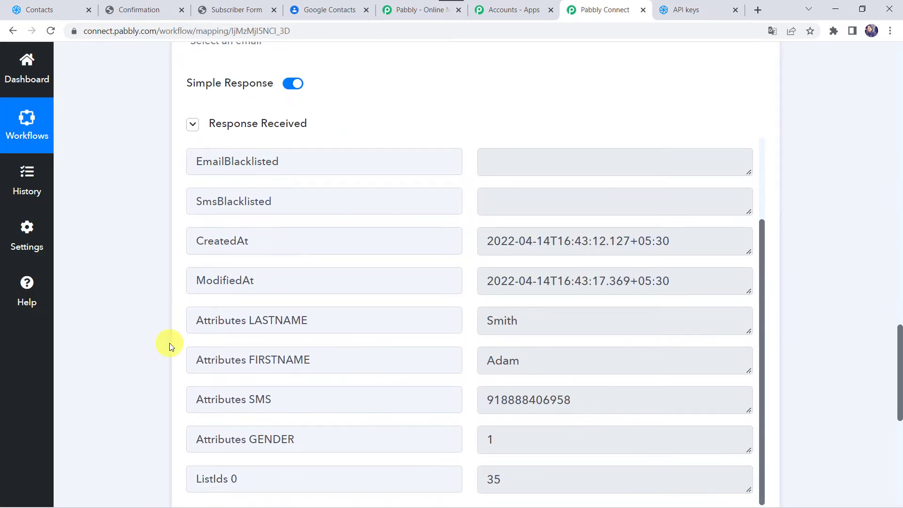
pyautogui.scroll(-3, 167, 342)
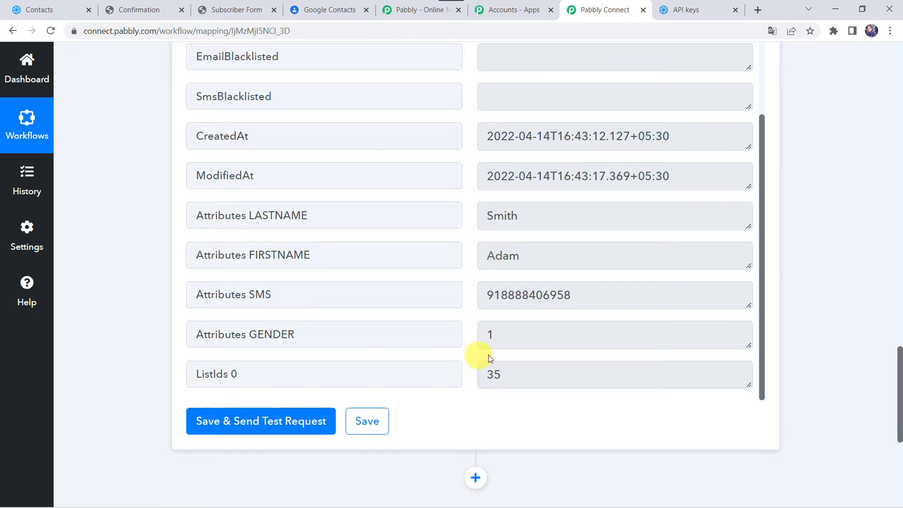
pyautogui.scroll(-5, 378, 321)
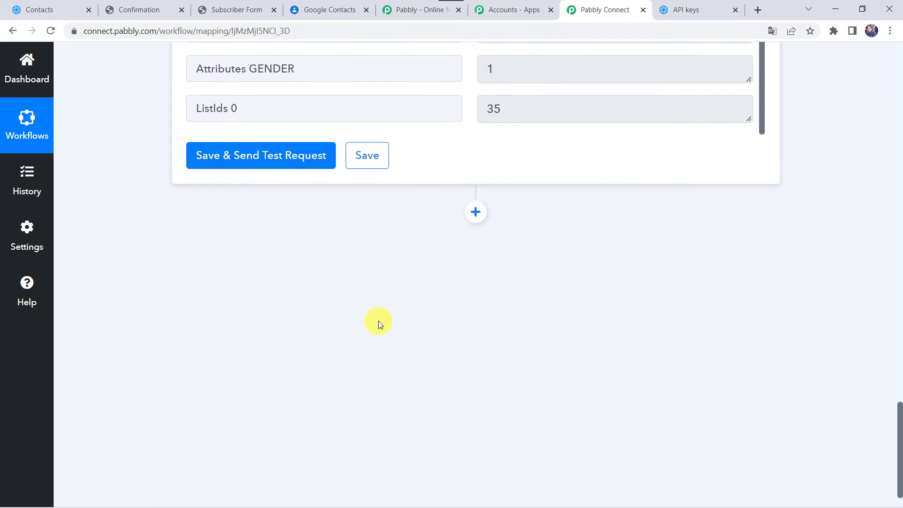
pyautogui.click(476, 208)
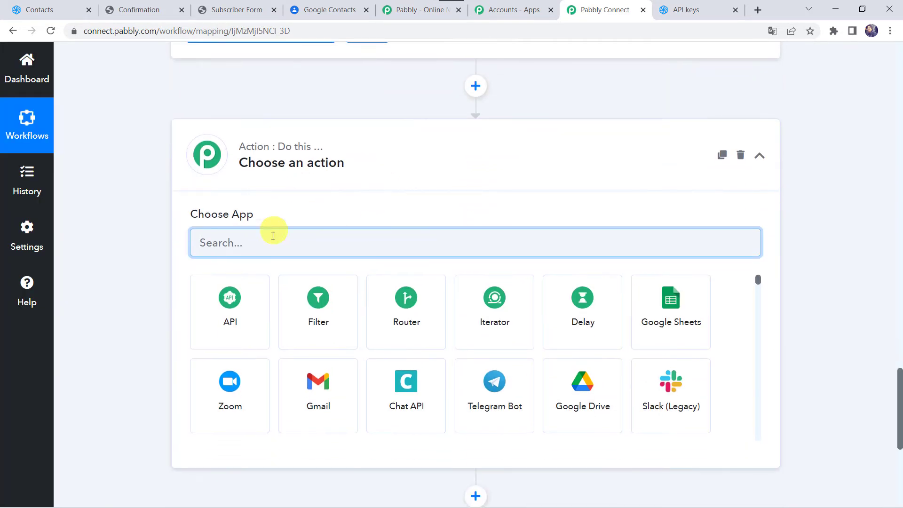
# - Add a Lookup Table app step with the Lookup Table action event and connect it
pyautogui.write('loo')
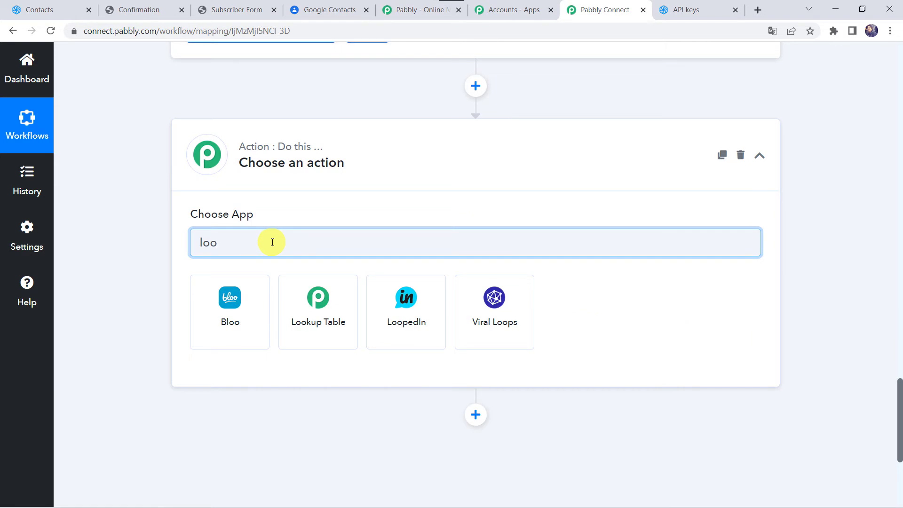
pyautogui.click(319, 323)
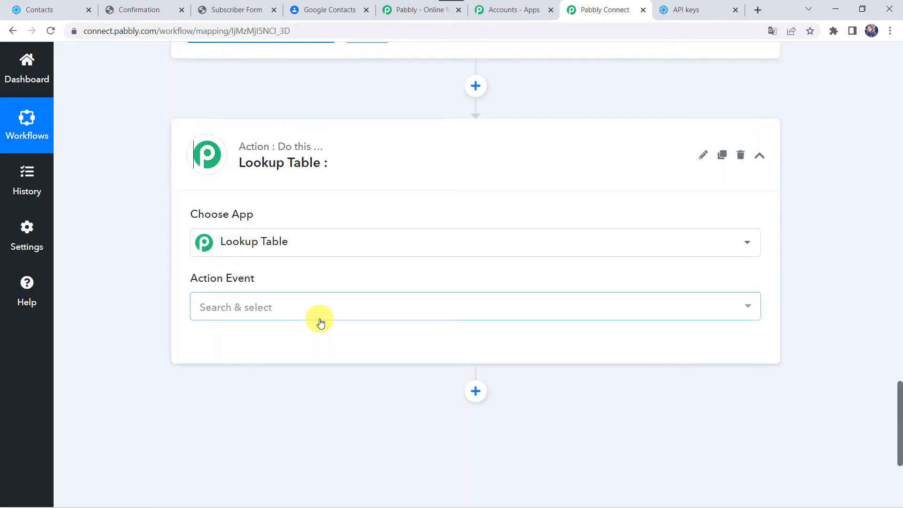
pyautogui.click(252, 310)
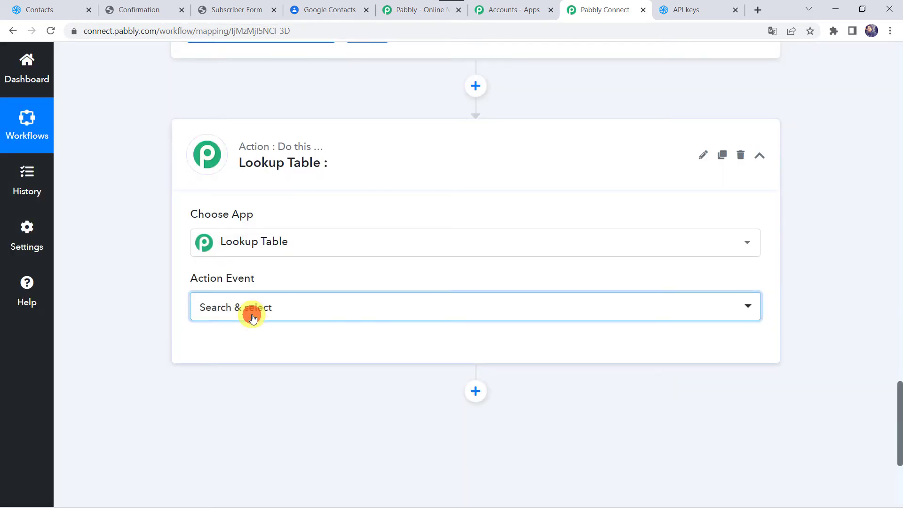
pyautogui.click(230, 376)
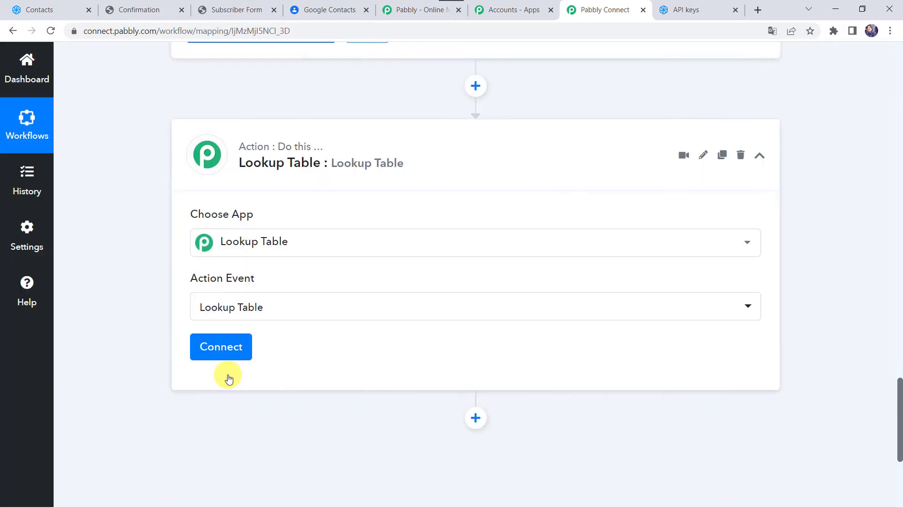
pyautogui.click(237, 354)
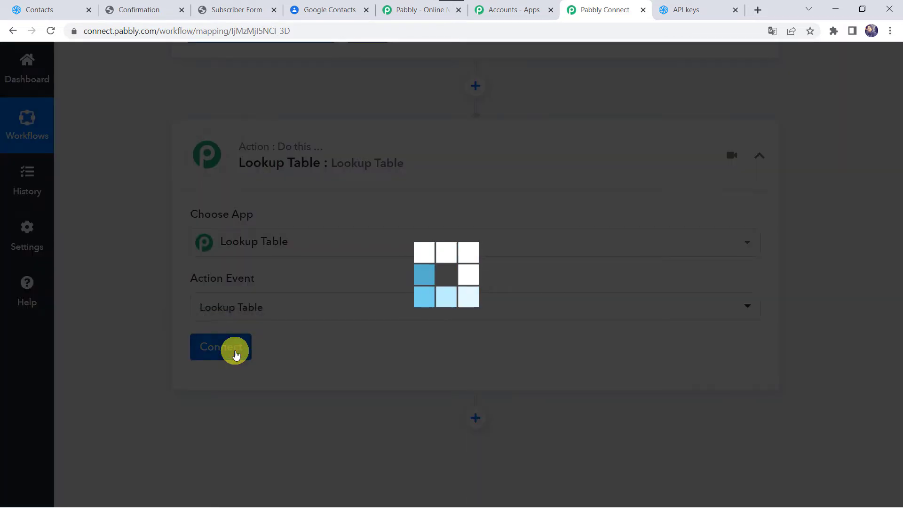
pyautogui.scroll(-4, 269, 340)
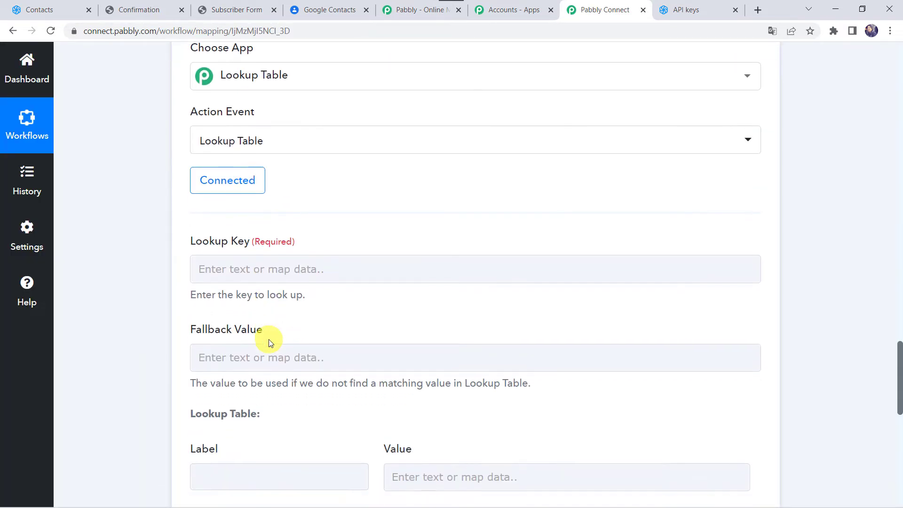
# - Set the Lookup Key to step 3's 'Attributes GENDER' value
pyautogui.click(225, 264)
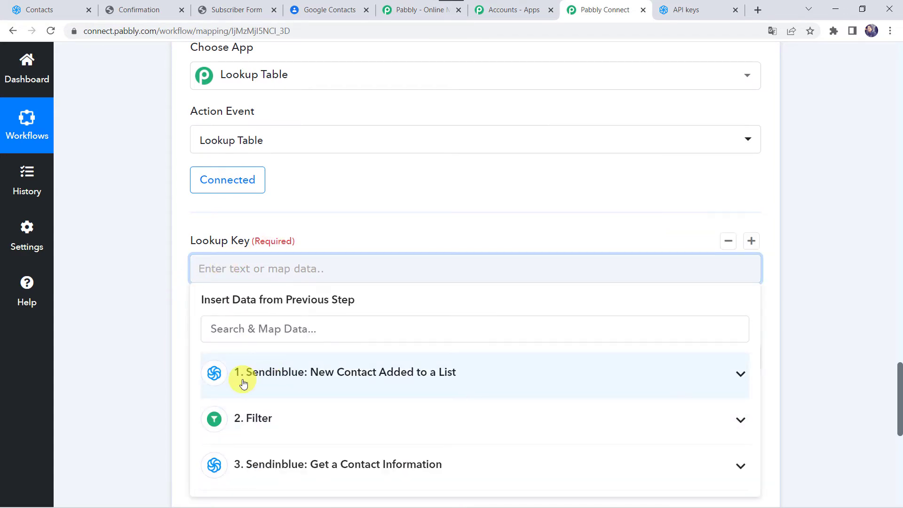
pyautogui.scroll(-2, 243, 384)
pyautogui.click(242, 375)
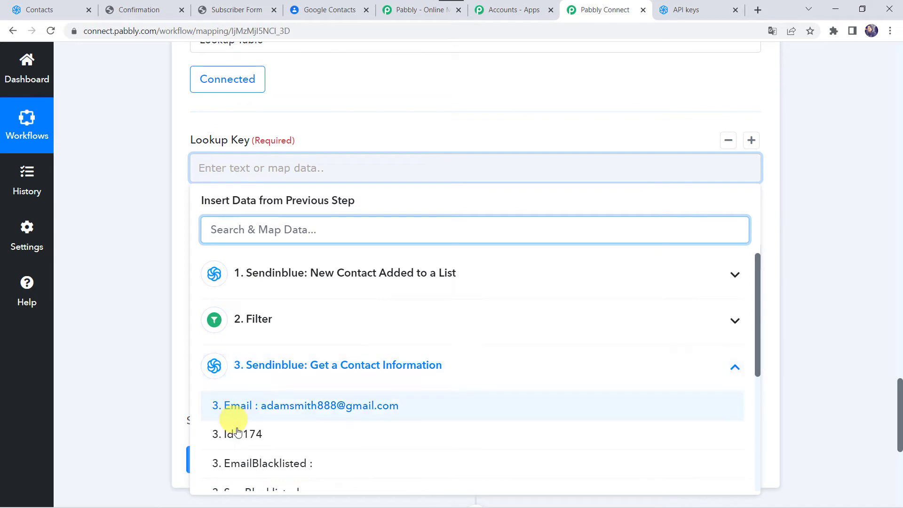
pyautogui.scroll(-3, 296, 433)
pyautogui.scroll(-2, 297, 437)
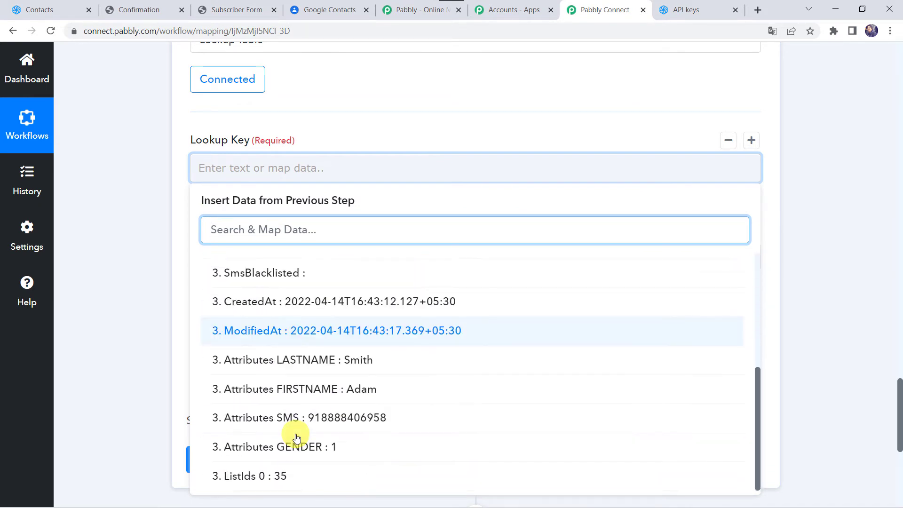
pyautogui.click(328, 449)
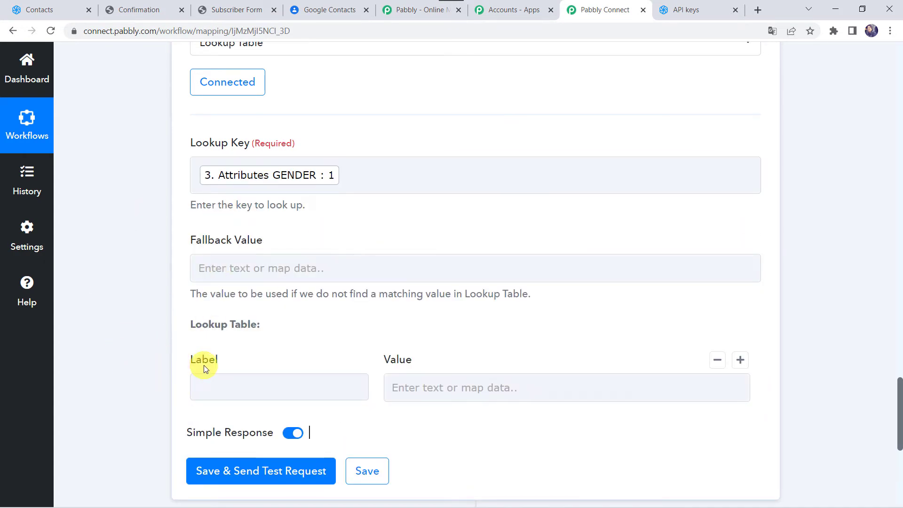
# - Fill the first two lookup rows: 1 = Male and 2 = Female
pyautogui.scroll(-2, 204, 365)
pyautogui.click(228, 306)
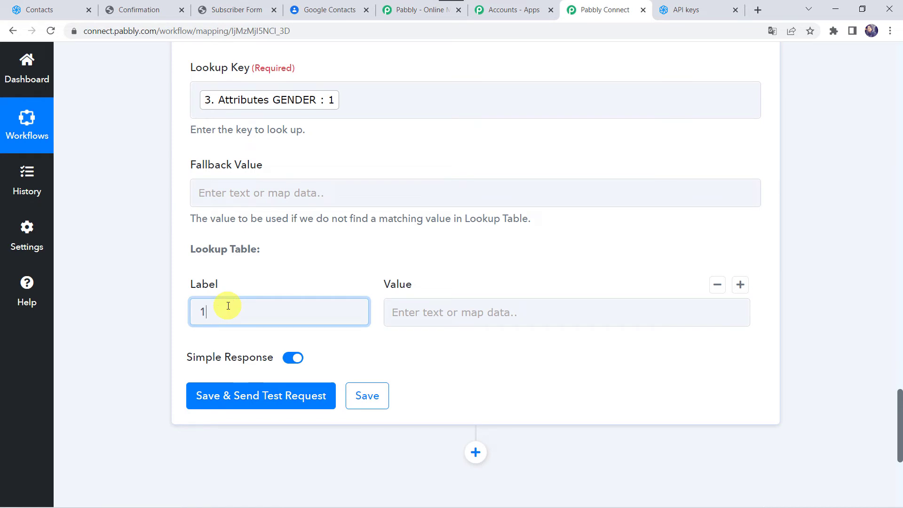
pyautogui.press('Tab')
pyautogui.write('Ma')
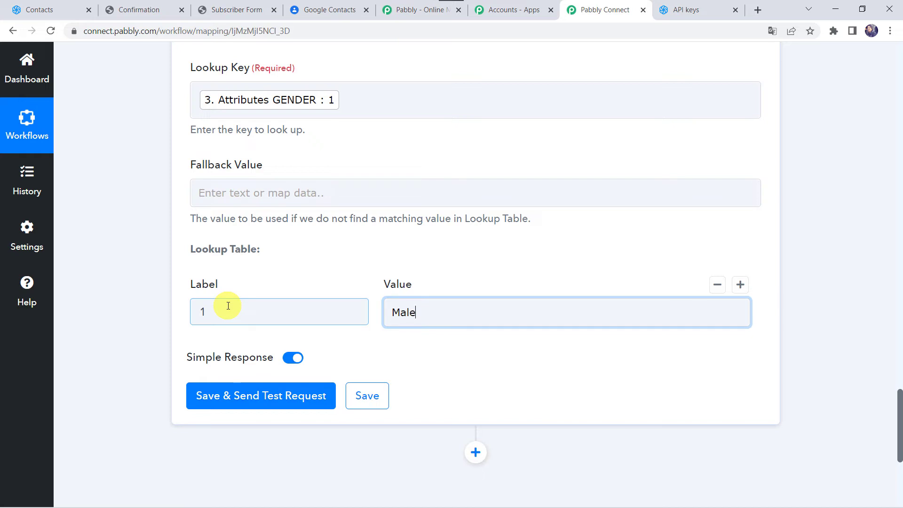
pyautogui.click(740, 285)
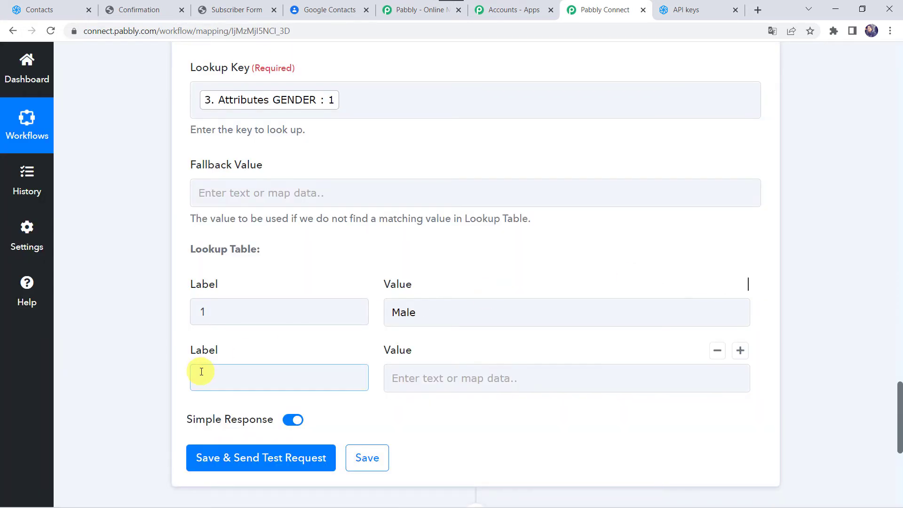
pyautogui.click(201, 372)
pyautogui.write('2')
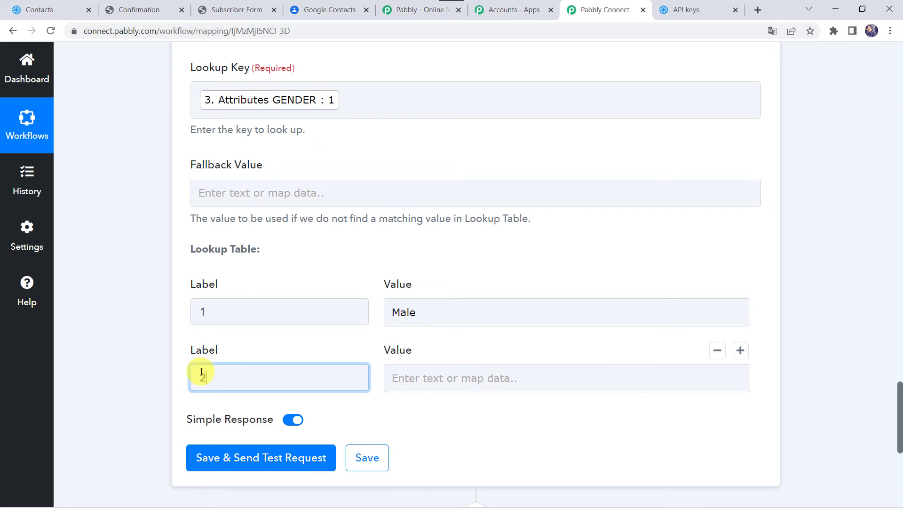
pyautogui.click(415, 382)
pyautogui.write('Female')
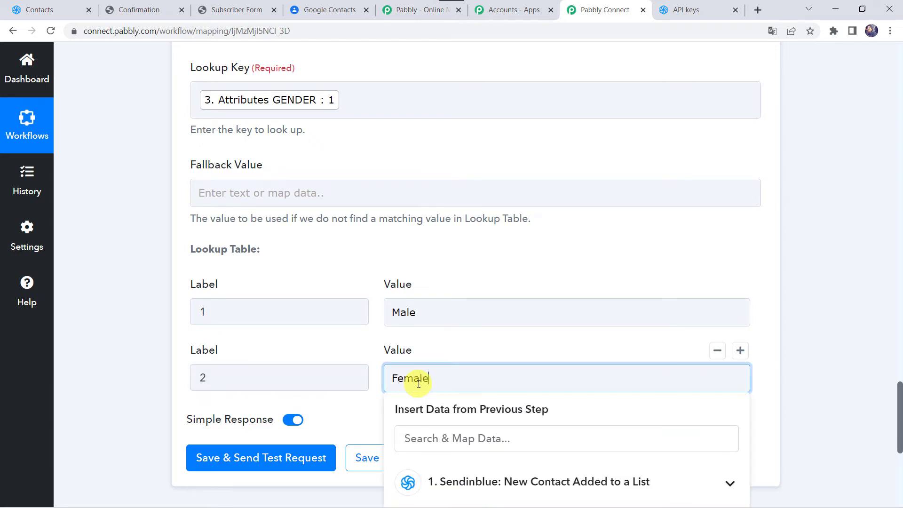
pyautogui.click(580, 359)
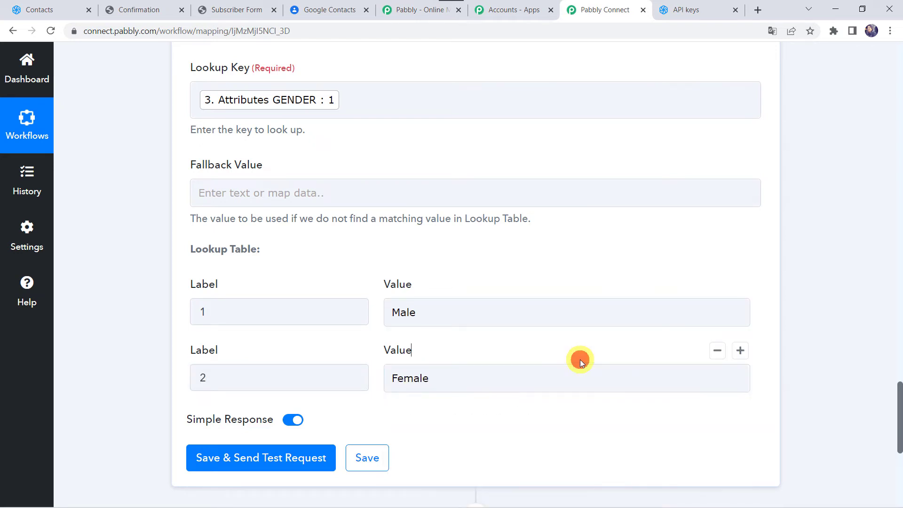
# - Add a third lookup row mapping 3 to Unspecified
pyautogui.click(741, 351)
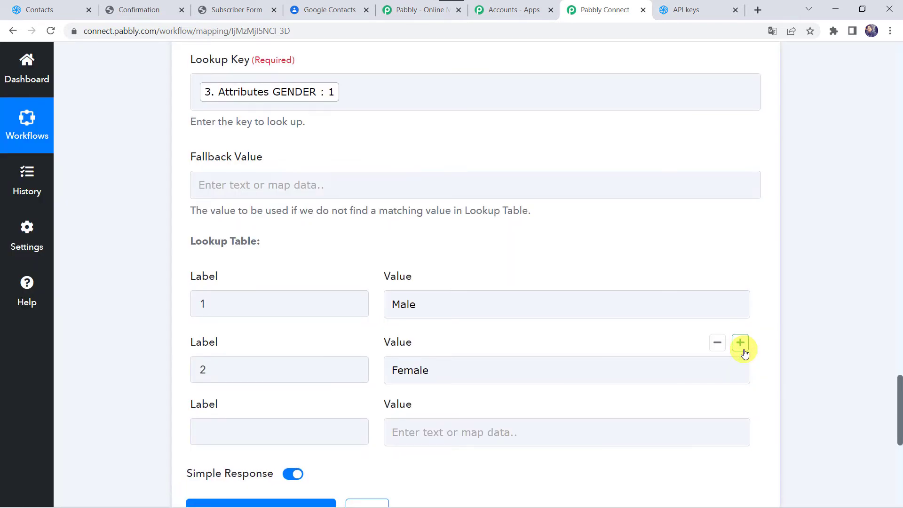
pyautogui.scroll(-3, 455, 308)
pyautogui.click(327, 342)
pyautogui.write('3')
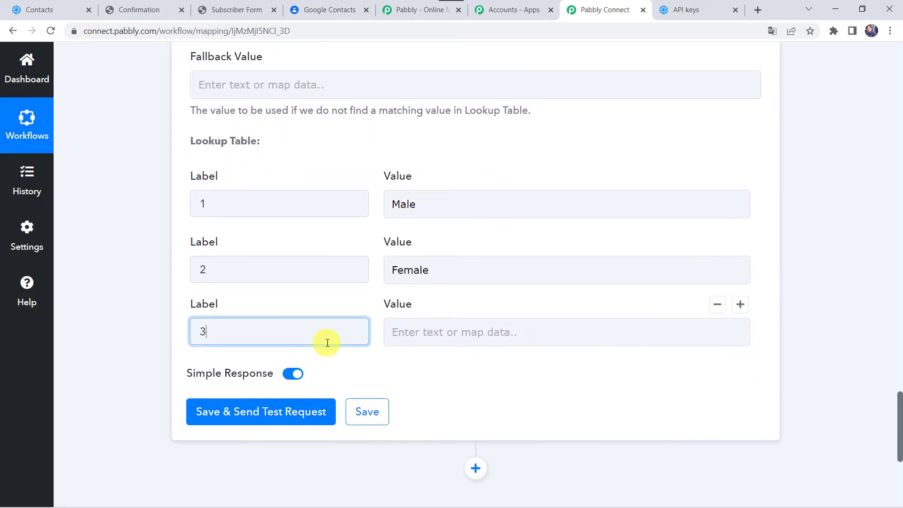
pyautogui.press('Tab')
pyautogui.write('U')
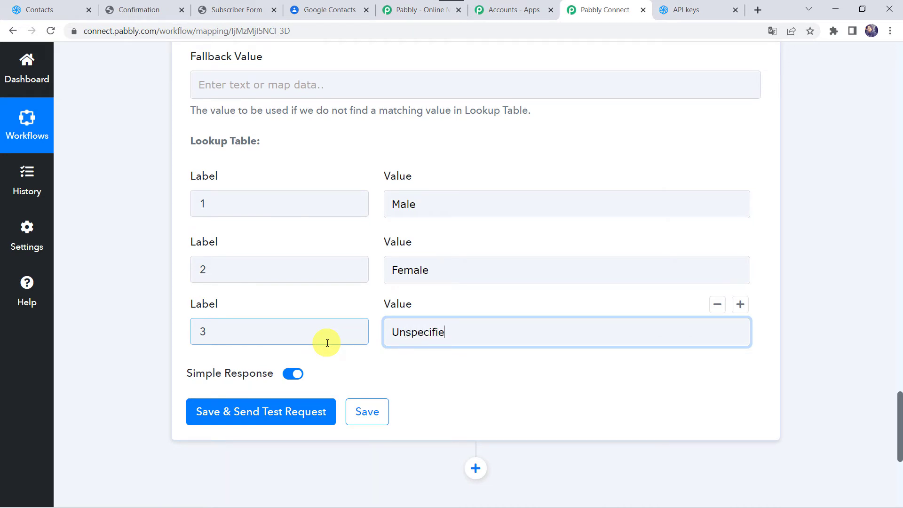
# - Save and test the lookup step, confirming success with value 1 resolved to Male
pyautogui.click(254, 416)
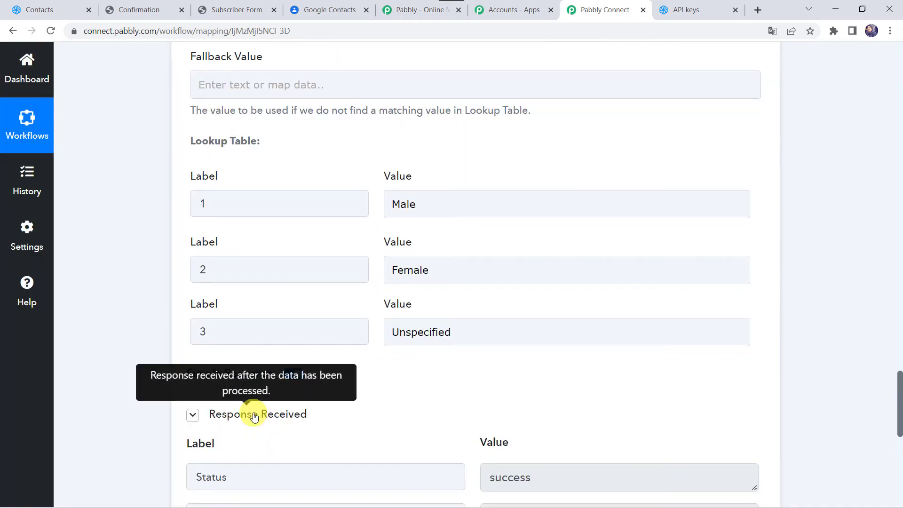
pyautogui.scroll(-3, 179, 393)
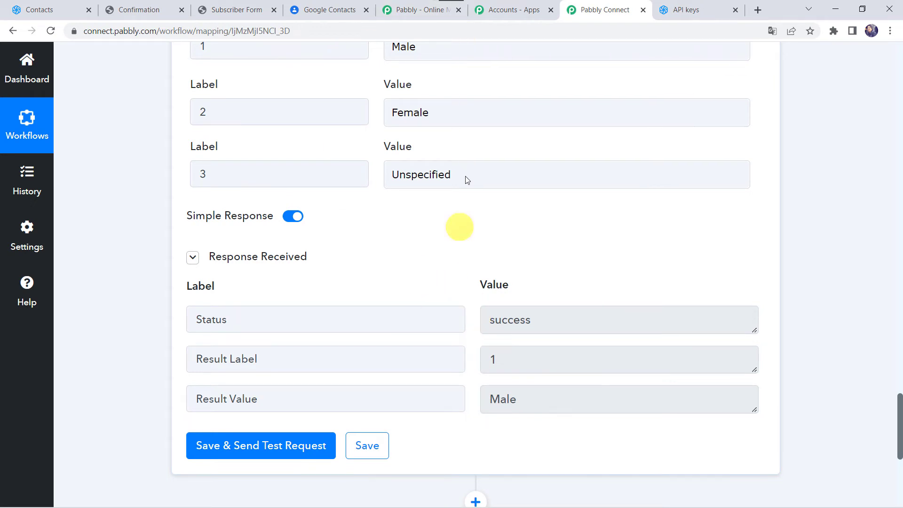
pyautogui.scroll(-5, 109, 295)
pyautogui.scroll(-2, 109, 295)
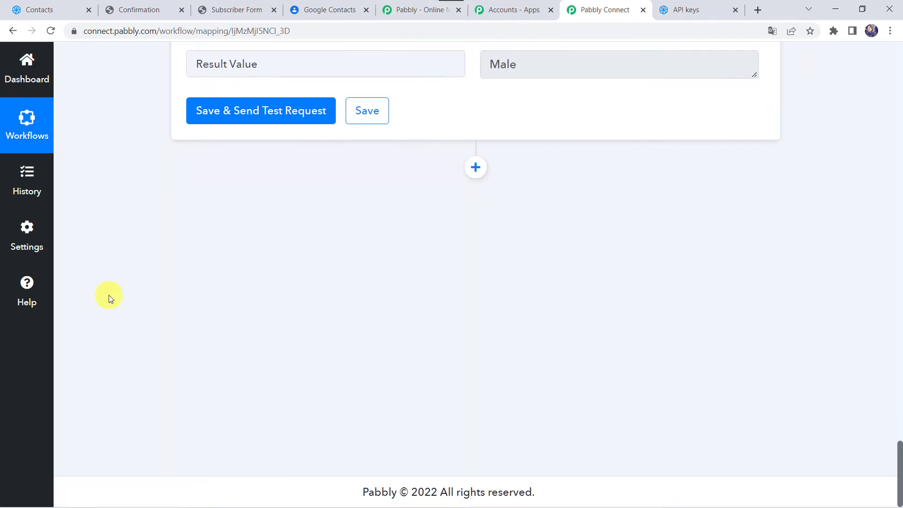
pyautogui.click(474, 168)
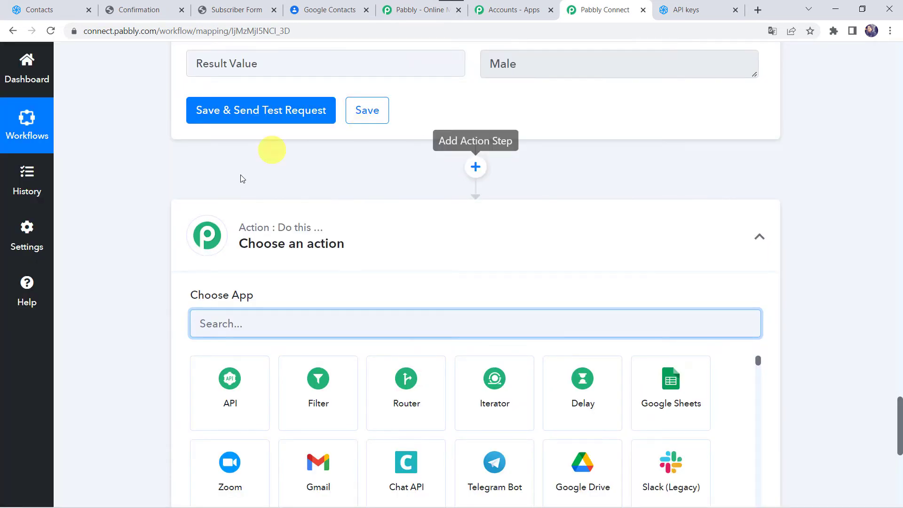
# - Add a Google Contacts step with the Create Contact action and connect it
pyautogui.scroll(-2, 292, 231)
pyautogui.write('po')
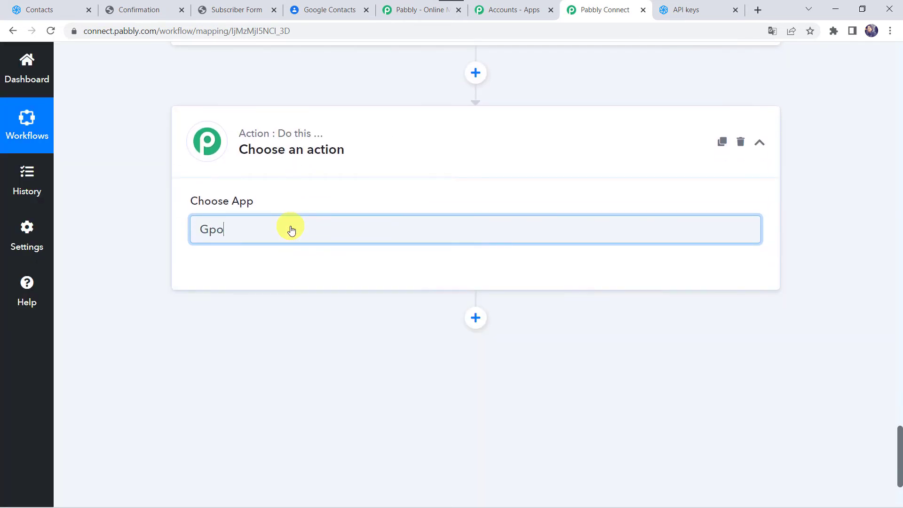
pyautogui.write('oog')
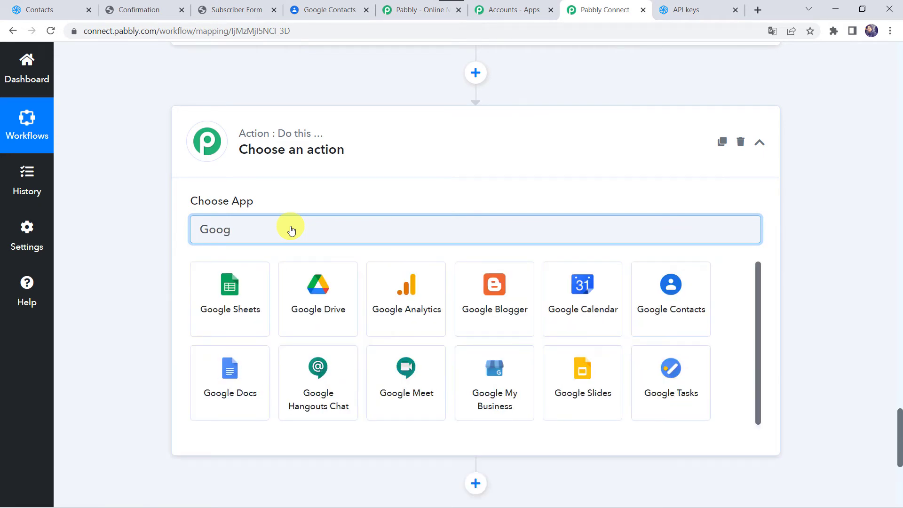
pyautogui.write('le C')
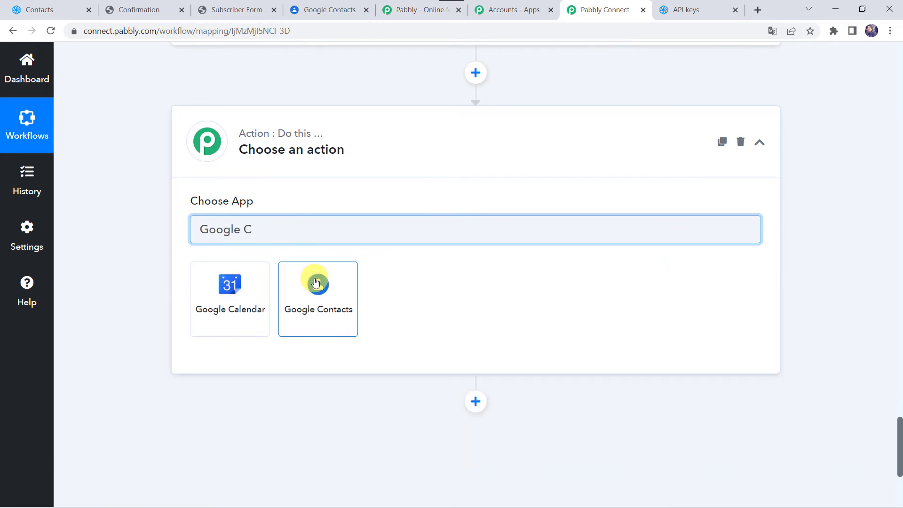
pyautogui.click(333, 306)
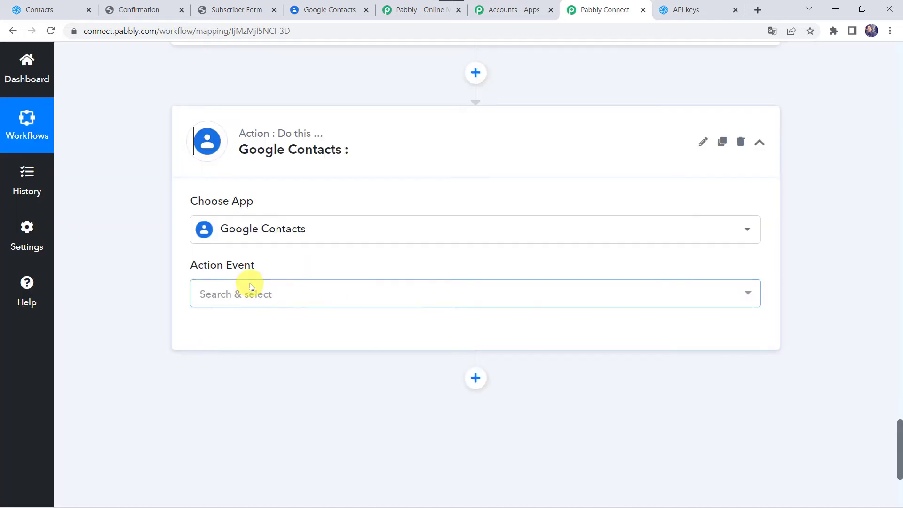
pyautogui.click(232, 295)
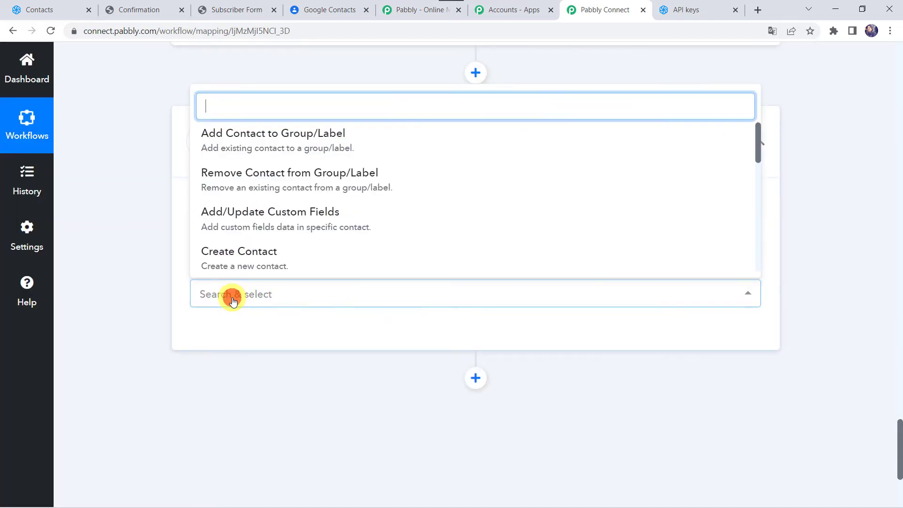
pyautogui.click(236, 266)
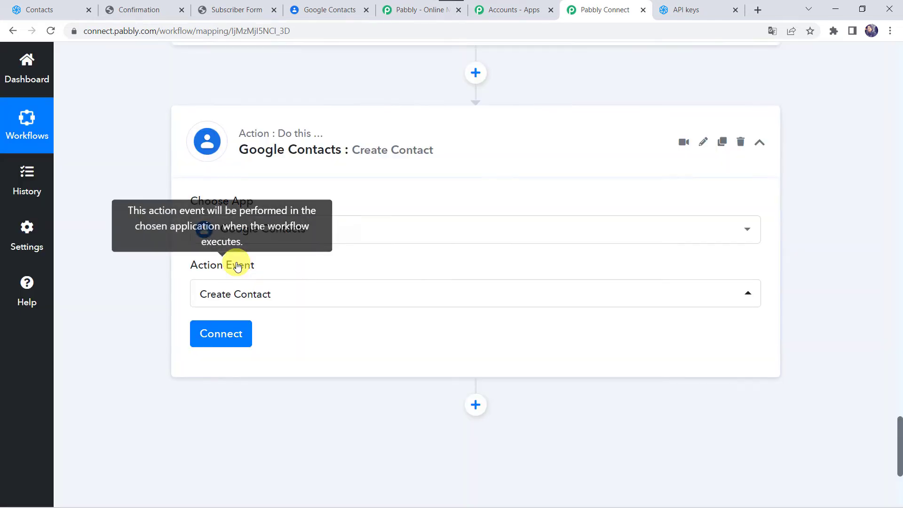
pyautogui.click(235, 266)
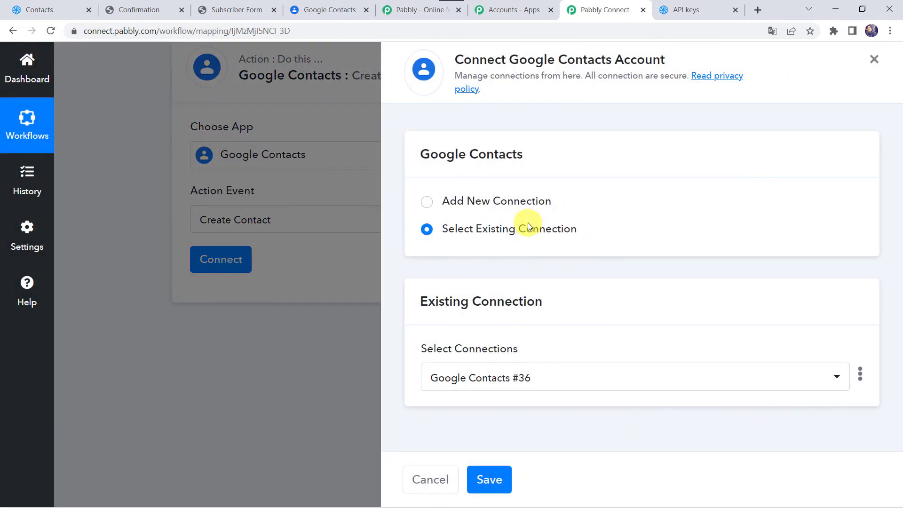
# - Authorize a new Google Contacts connection by choosing the Google account and granting access
pyautogui.click(506, 207)
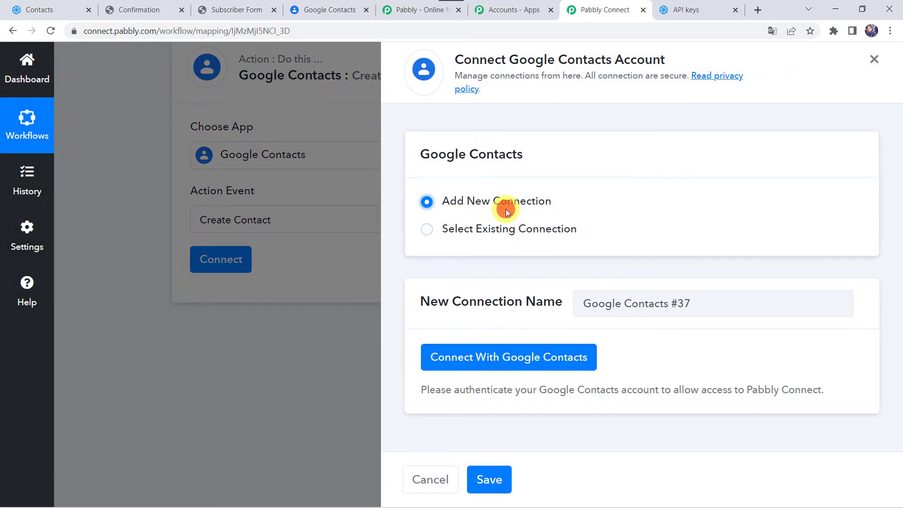
pyautogui.click(535, 358)
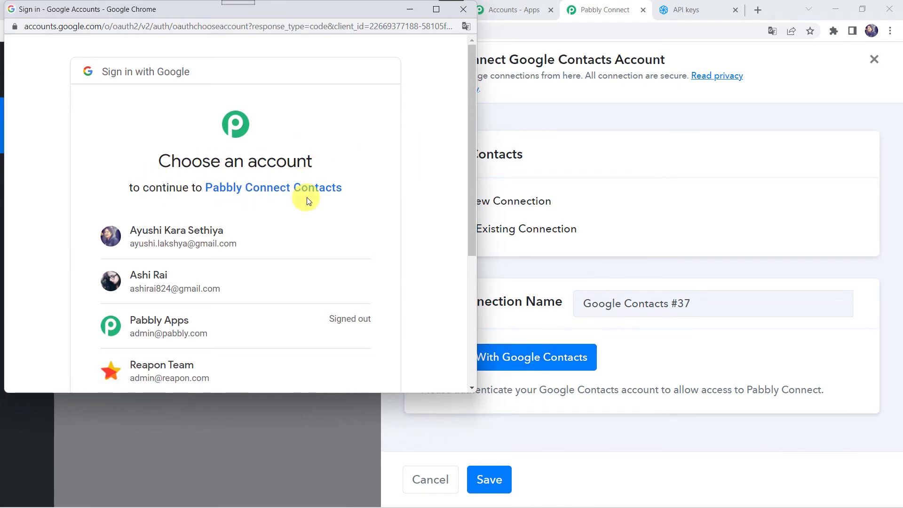
pyautogui.scroll(-2, 307, 198)
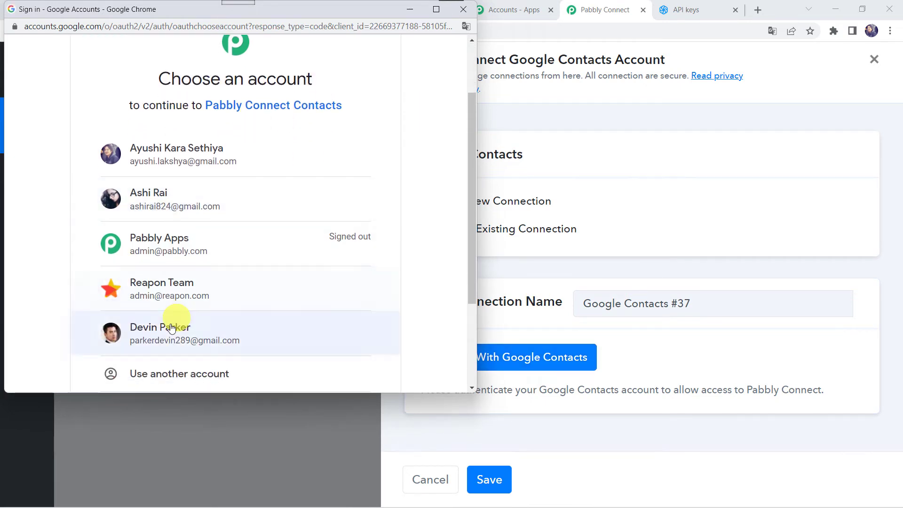
pyautogui.click(151, 347)
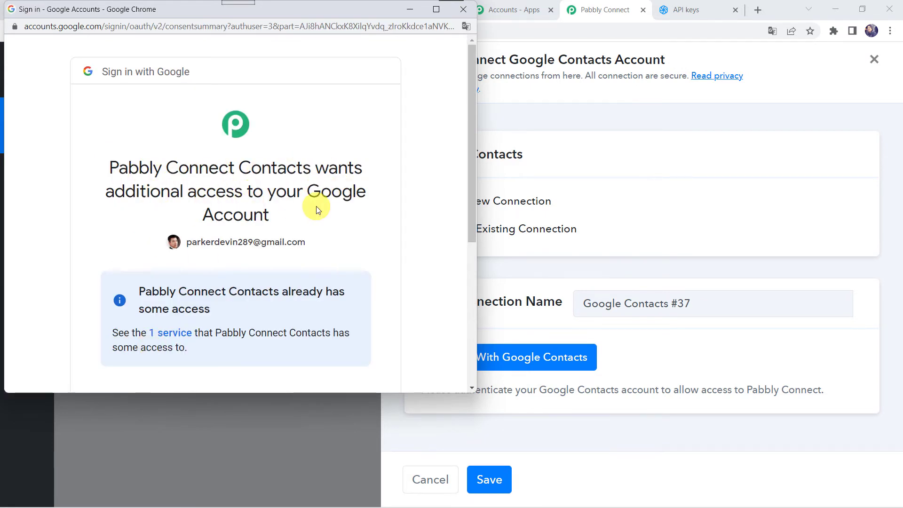
pyautogui.scroll(-5, 316, 206)
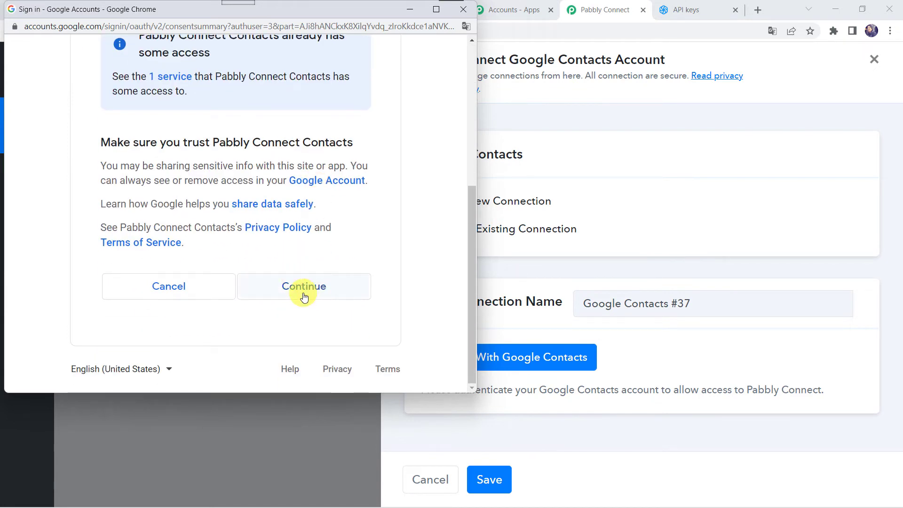
pyautogui.click(303, 292)
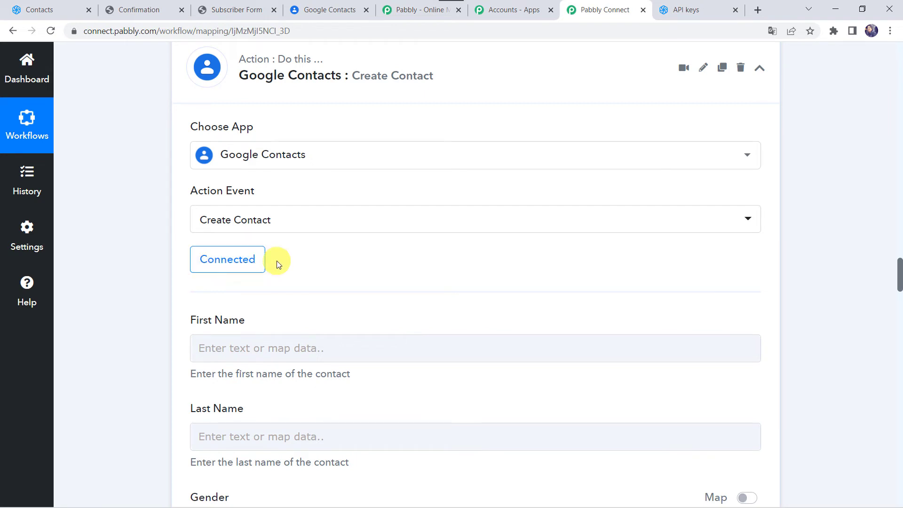
pyautogui.scroll(-3, 277, 261)
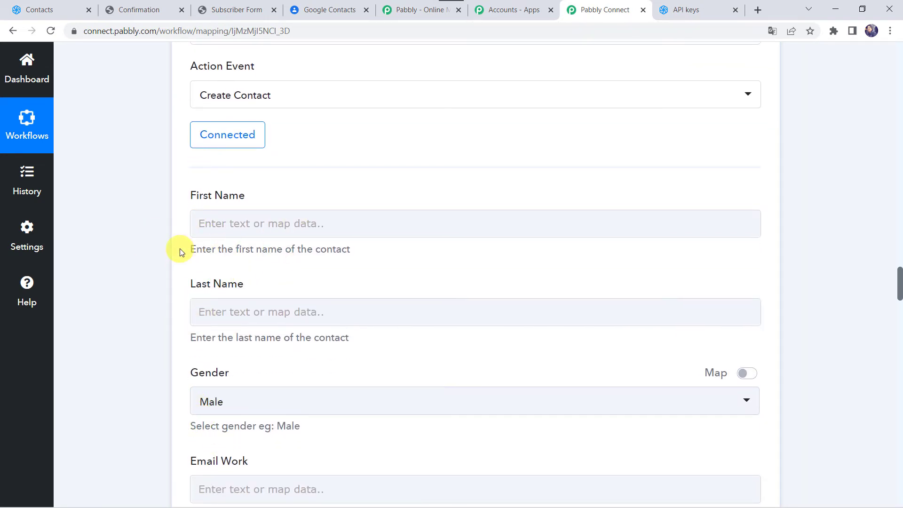
pyautogui.scroll(20, 134, 227)
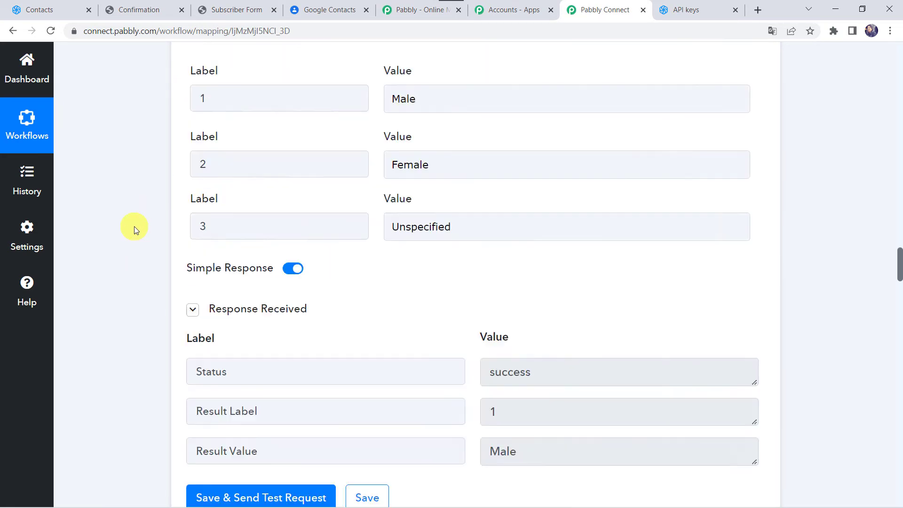
pyautogui.scroll(8, 134, 227)
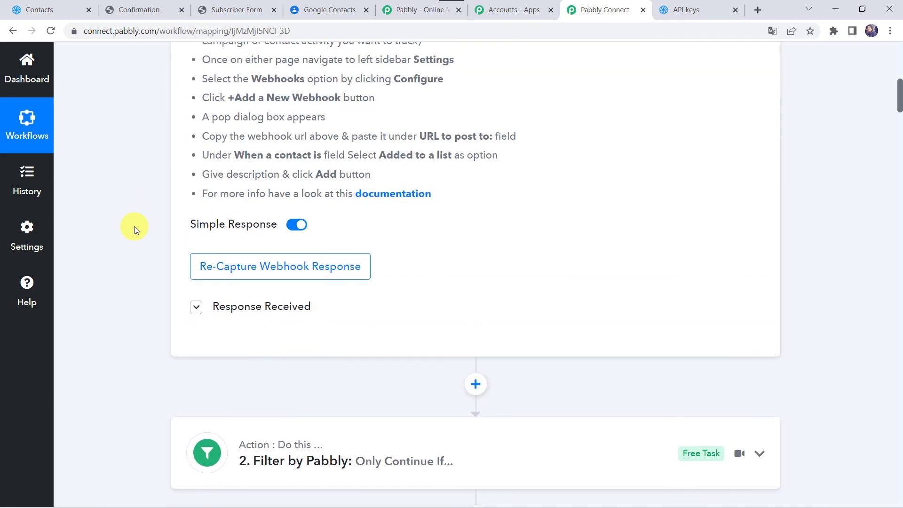
pyautogui.moveTo(216, 355)
pyautogui.click(230, 371)
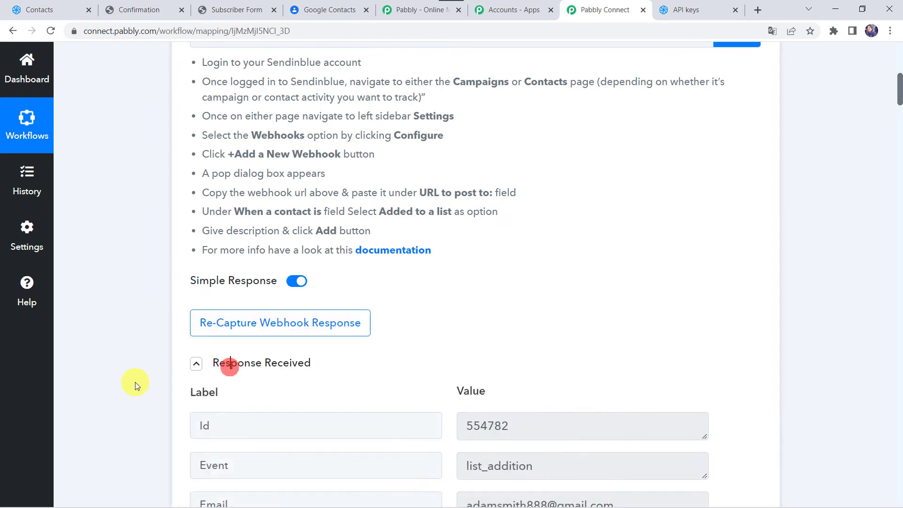
pyautogui.scroll(-5, 135, 382)
pyautogui.scroll(-18, 96, 352)
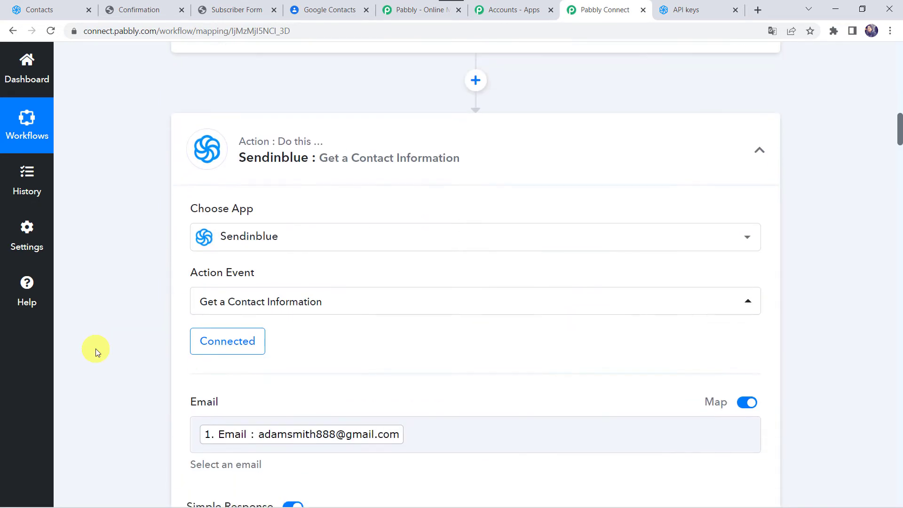
pyautogui.scroll(-1, 127, 350)
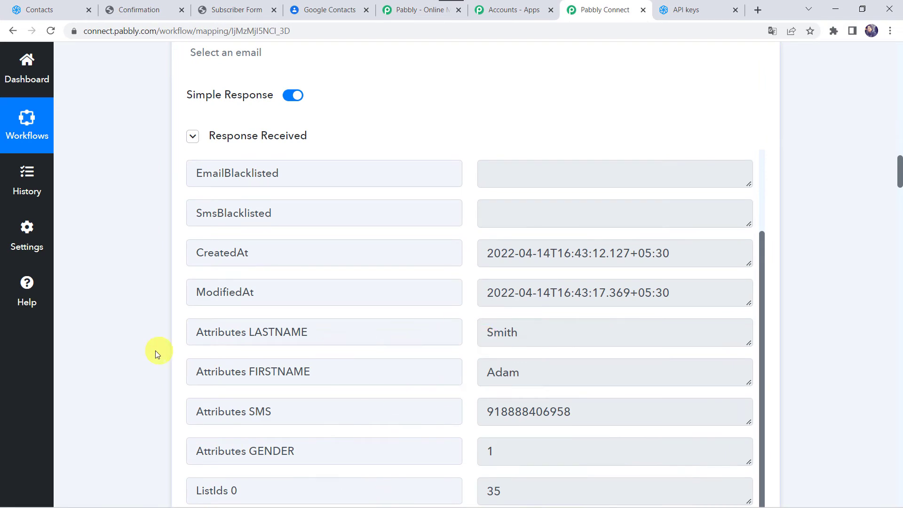
pyautogui.scroll(-20, 128, 378)
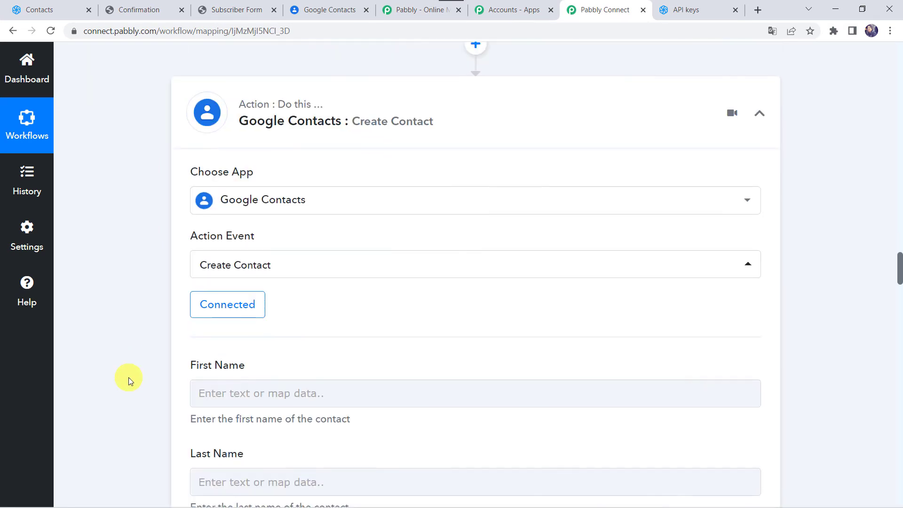
# - Map First Name to the Sendinblue lookup's Attributes FIRSTNAME
pyautogui.scroll(-7, 129, 377)
pyautogui.click(214, 126)
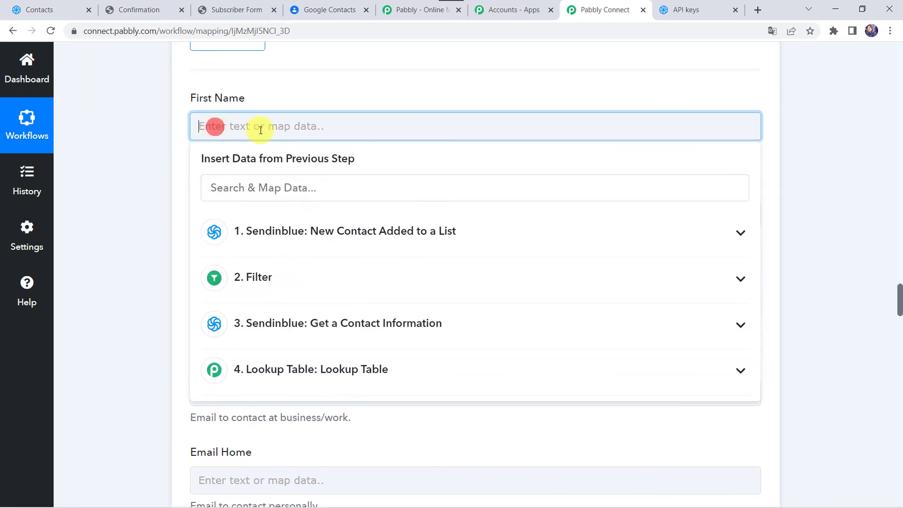
pyautogui.click(278, 323)
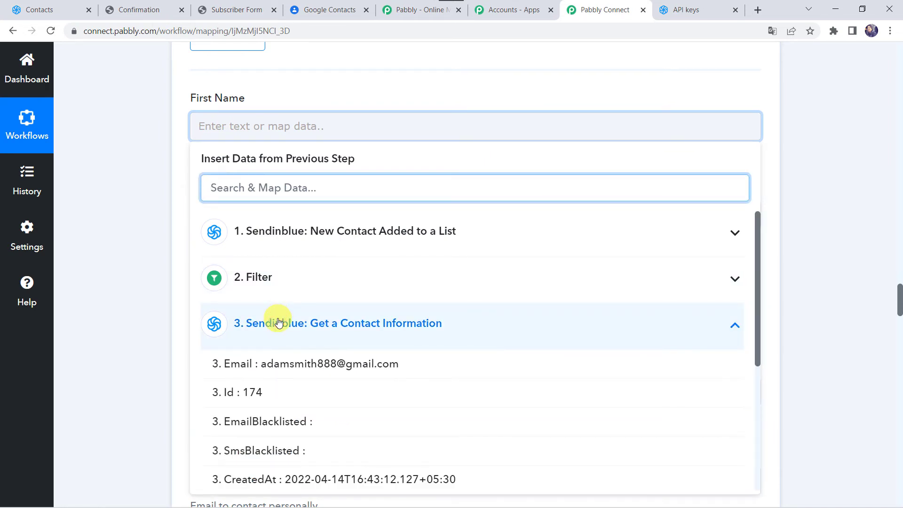
pyautogui.scroll(-3, 302, 431)
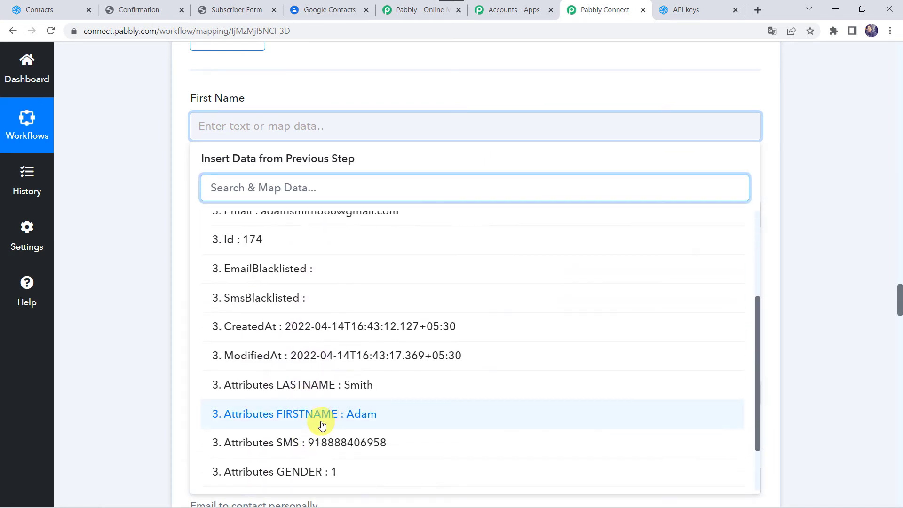
pyautogui.click(322, 424)
pyautogui.click(126, 279)
# - Map Last Name to the Sendinblue lookup's Attributes LASTNAME
pyautogui.scroll(-2, 125, 279)
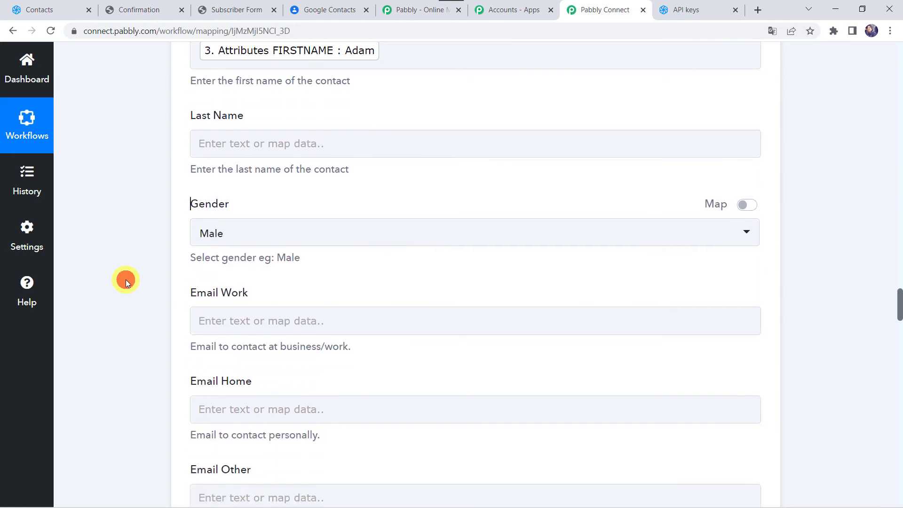
pyautogui.click(211, 146)
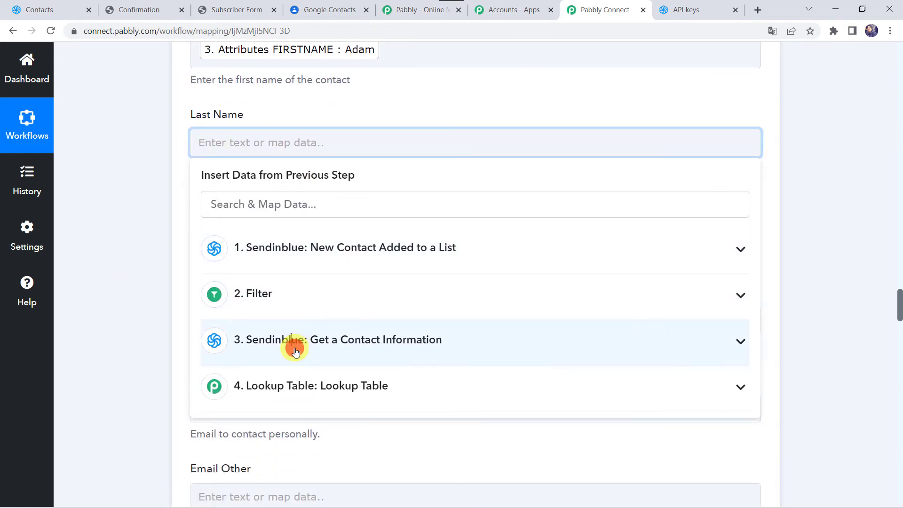
pyautogui.click(295, 347)
pyautogui.scroll(-3, 312, 452)
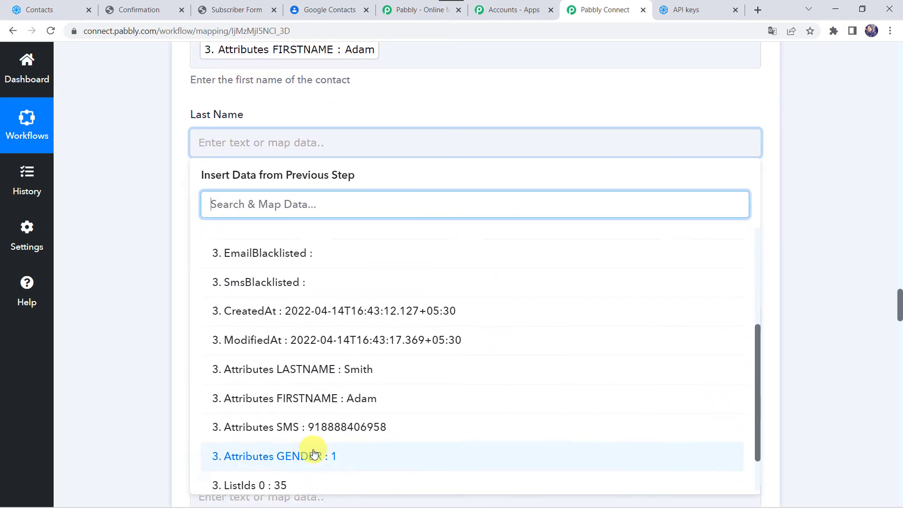
pyautogui.click(329, 367)
pyautogui.click(89, 238)
pyautogui.scroll(-2, 89, 238)
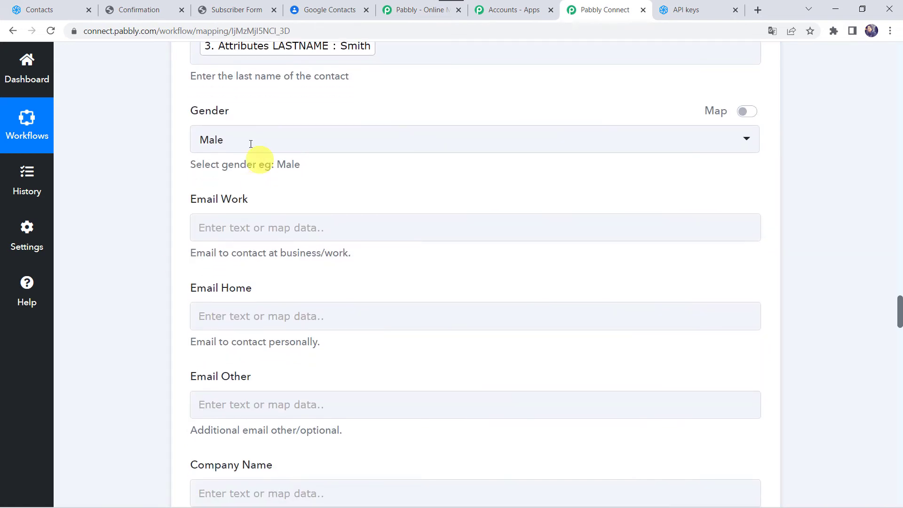
pyautogui.click(239, 143)
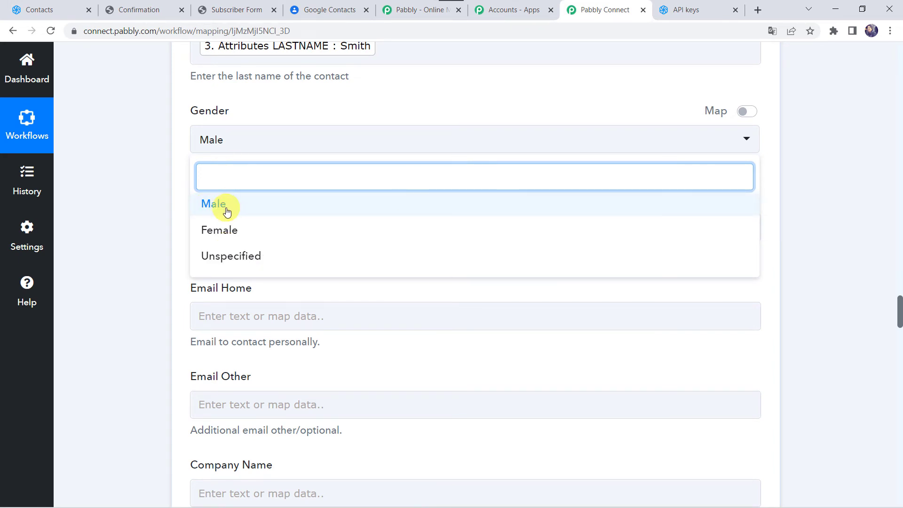
# - Switch Gender from the fixed Male choice to the mapped 4. Lookup Table Result Value
pyautogui.click(273, 103)
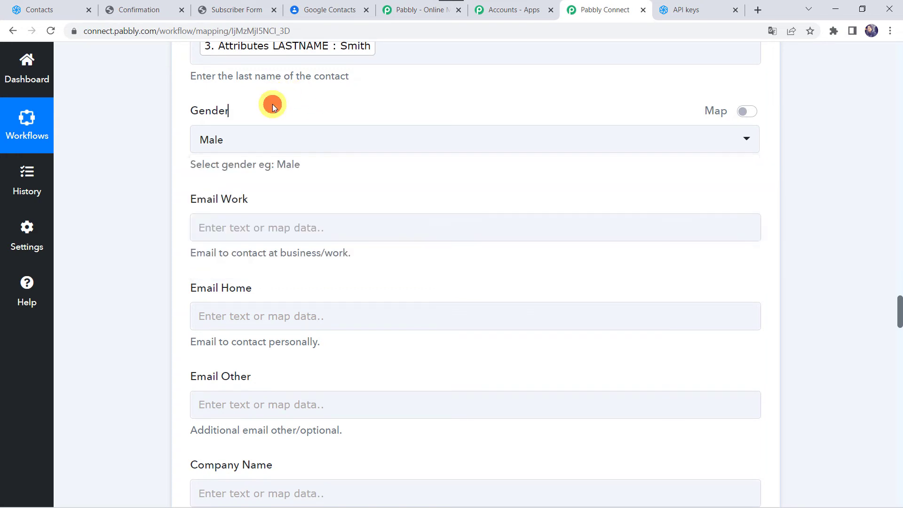
pyautogui.click(747, 111)
pyautogui.click(266, 139)
pyautogui.press('BackSpace')
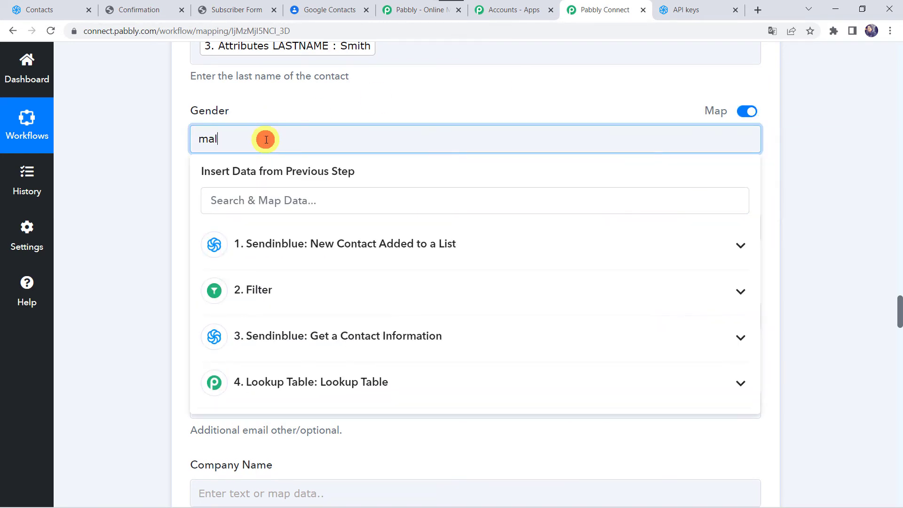
pyautogui.click(280, 386)
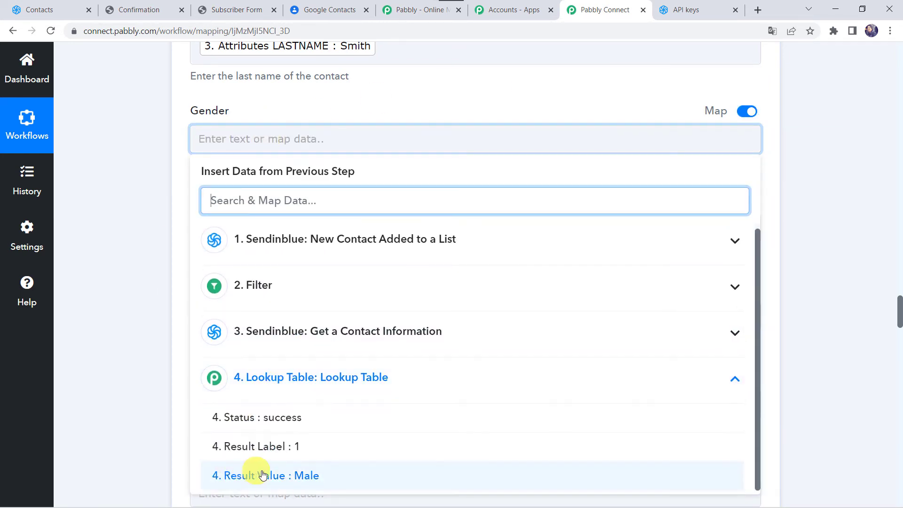
pyautogui.click(277, 475)
pyautogui.click(115, 289)
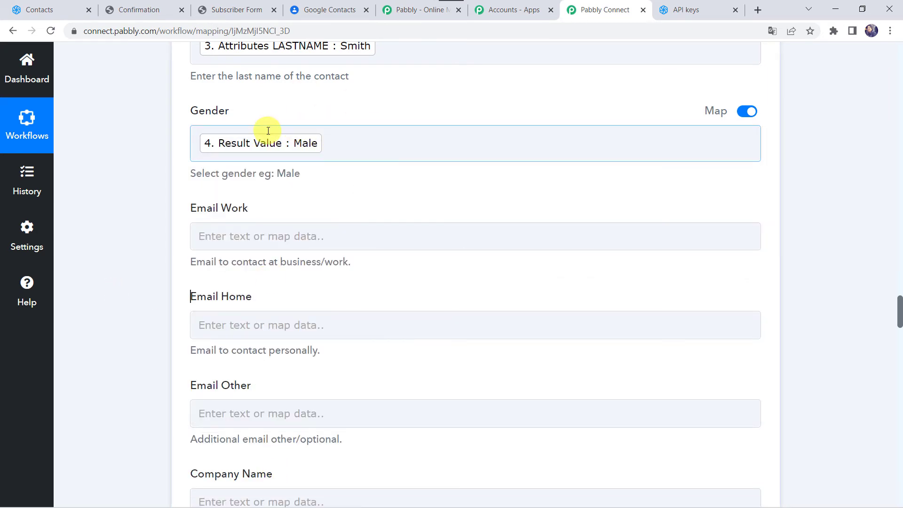
pyautogui.click(136, 176)
pyautogui.scroll(-2, 135, 173)
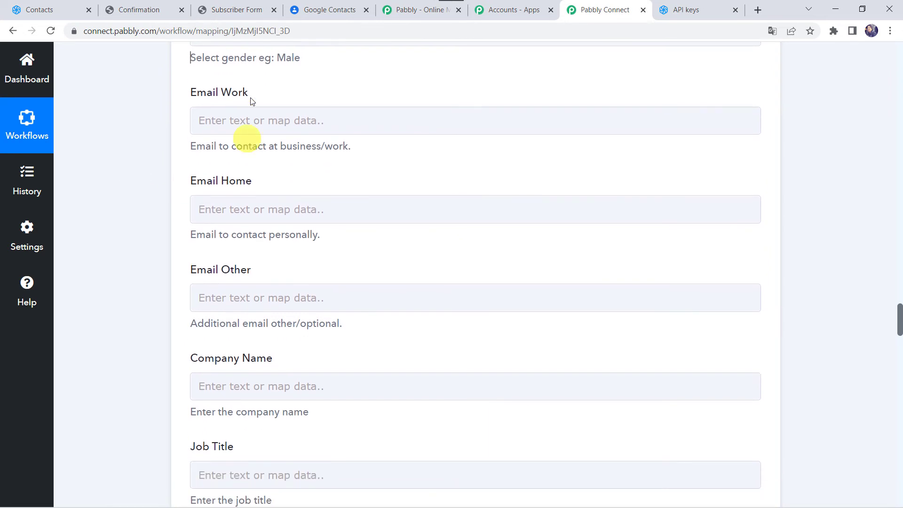
# - Map the Sendinblue trigger's Email into the Email Work field
pyautogui.click(219, 125)
pyautogui.click(219, 125)
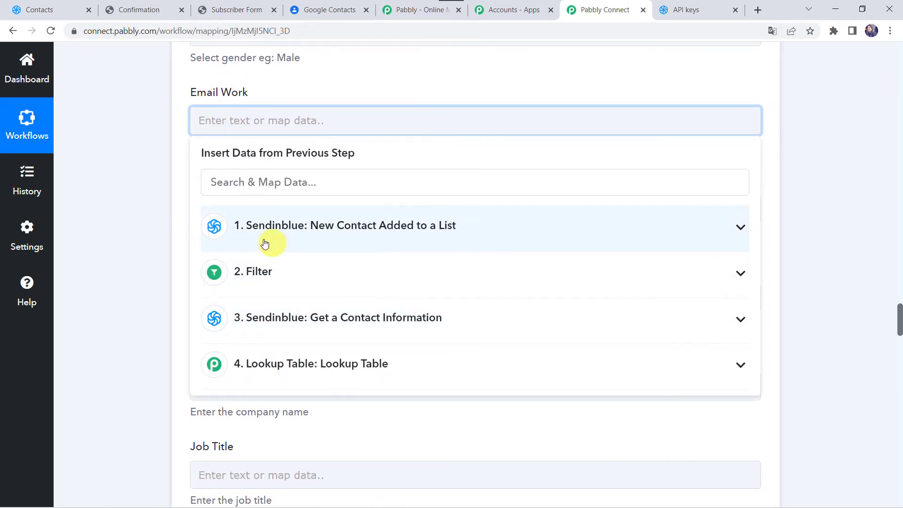
pyautogui.click(261, 242)
pyautogui.click(284, 324)
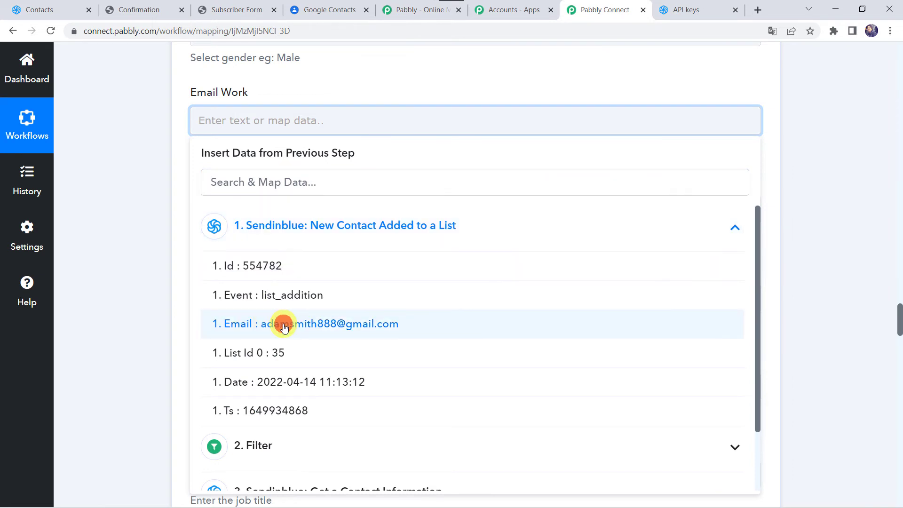
pyautogui.click(159, 193)
# - Fill Phone Number (Mobile) with 'Attributes SMS' from the Get a Contact Information step
pyautogui.scroll(-1, 159, 193)
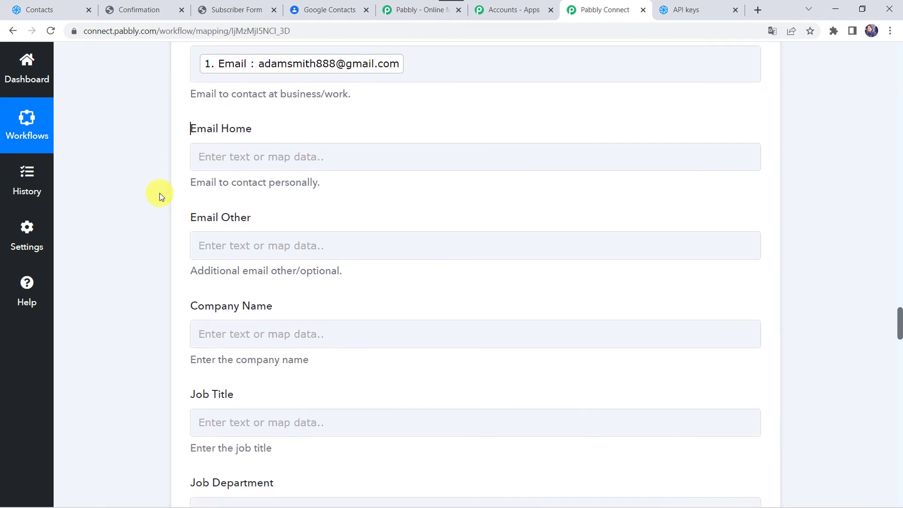
pyautogui.scroll(-5, 209, 351)
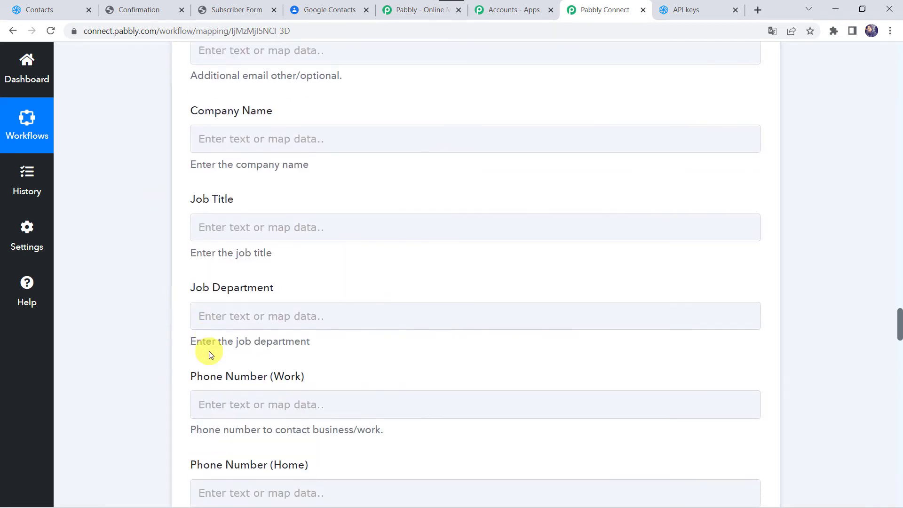
pyautogui.scroll(-3, 190, 339)
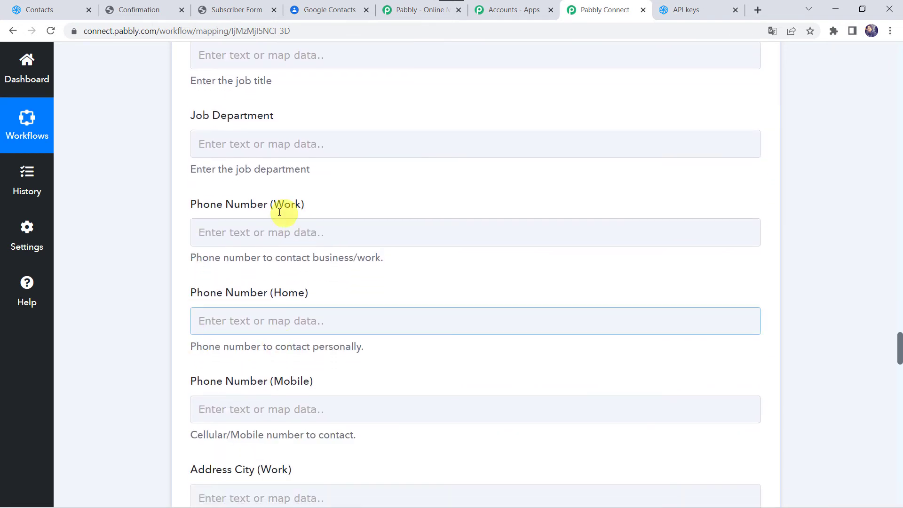
pyautogui.click(205, 232)
pyautogui.scroll(-3, 136, 245)
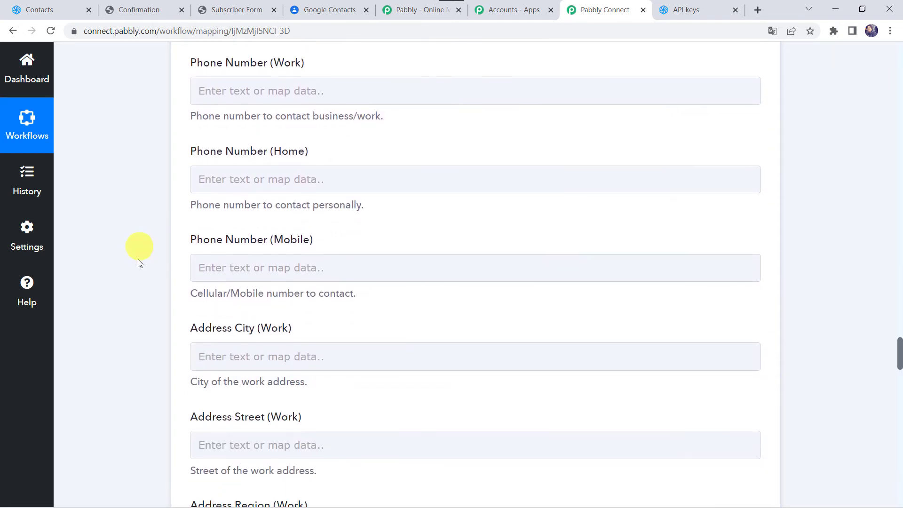
pyautogui.click(208, 269)
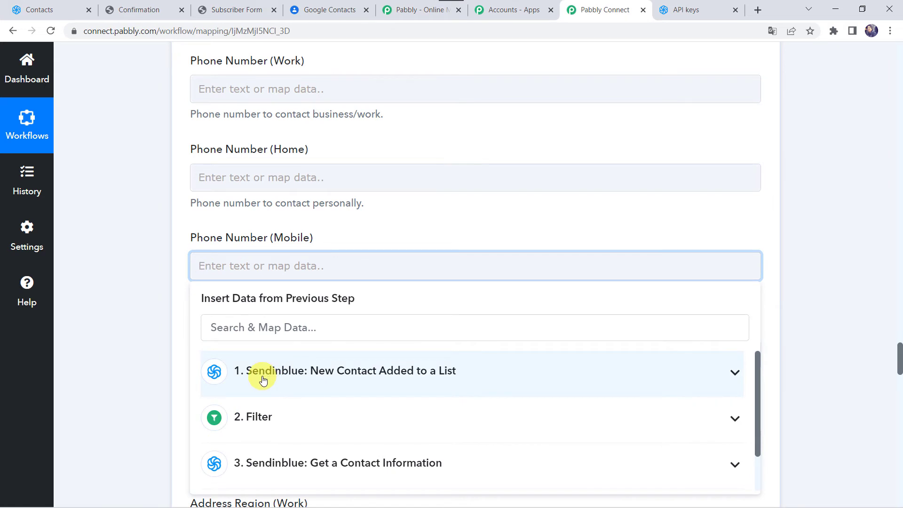
pyautogui.scroll(-3, 111, 323)
pyautogui.click(308, 347)
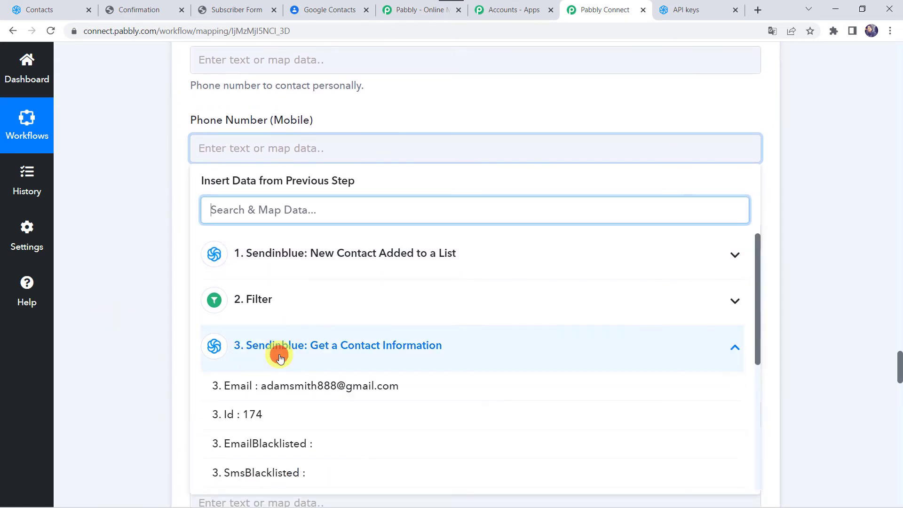
pyautogui.scroll(-3, 313, 419)
pyautogui.scroll(-2, 312, 422)
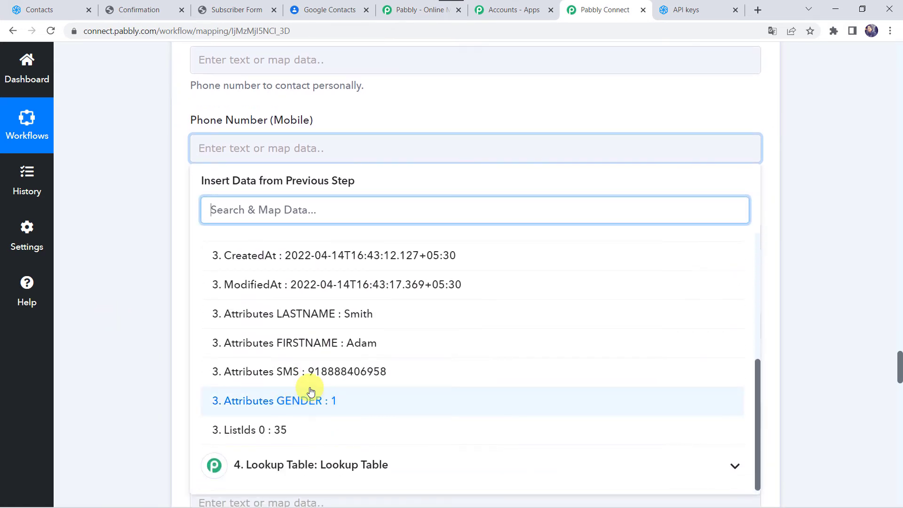
pyautogui.click(312, 373)
pyautogui.click(77, 217)
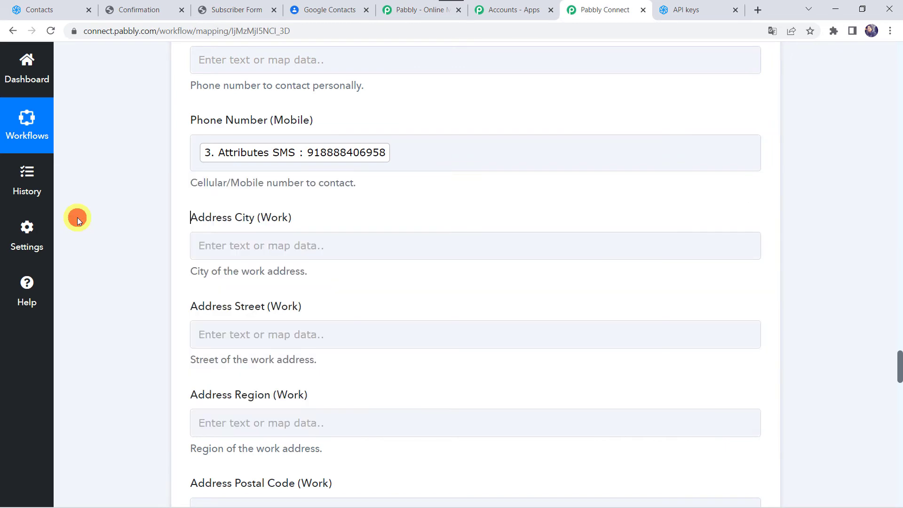
pyautogui.scroll(-3, 77, 217)
pyautogui.scroll(-9, 125, 360)
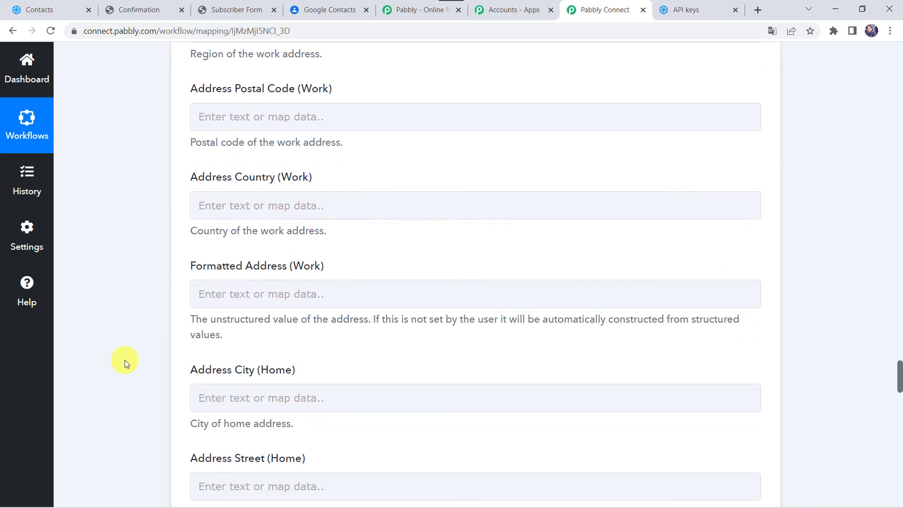
pyautogui.scroll(-4, 125, 360)
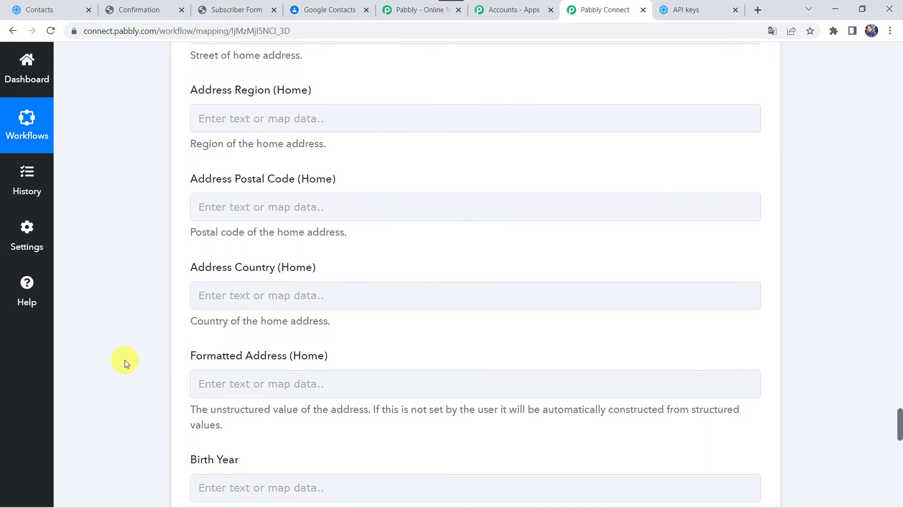
pyautogui.scroll(-14, 163, 365)
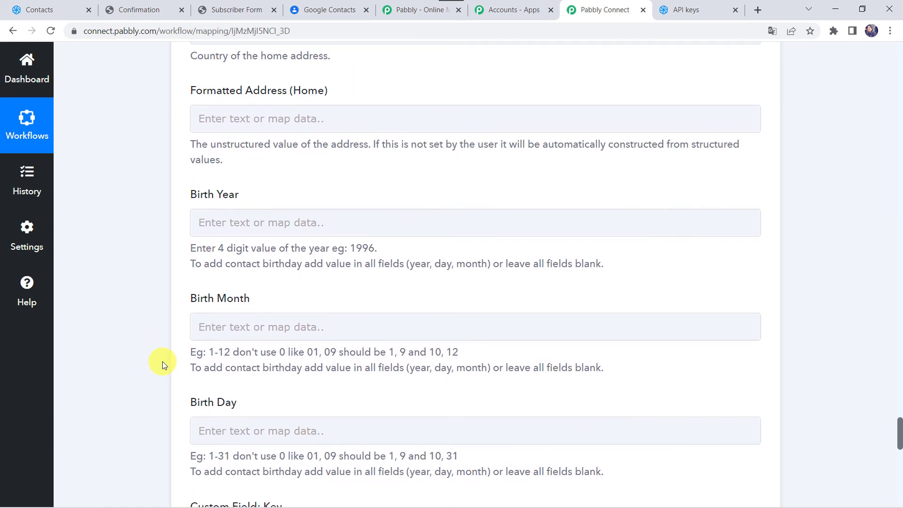
pyautogui.scroll(-5, 170, 382)
pyautogui.scroll(4, 207, 408)
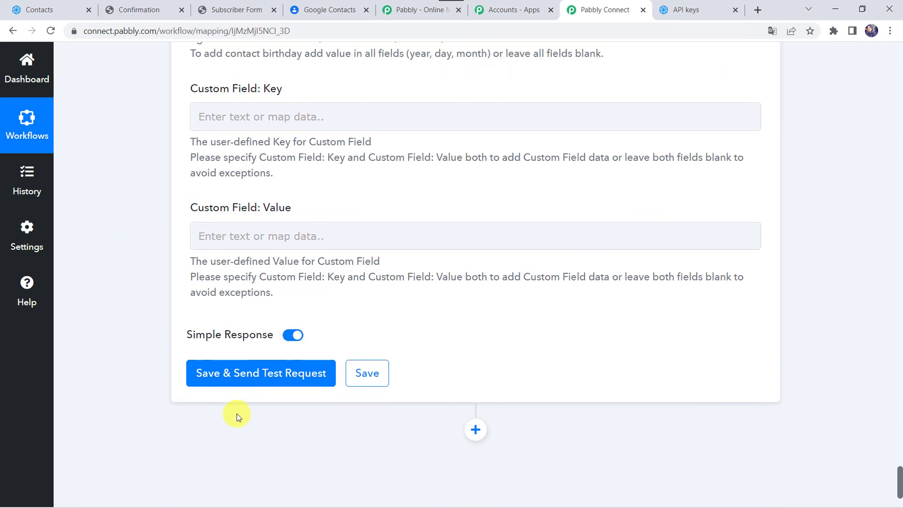
# - Save and send a test request, confirming the new contact appears in Google Contacts
pyautogui.click(250, 373)
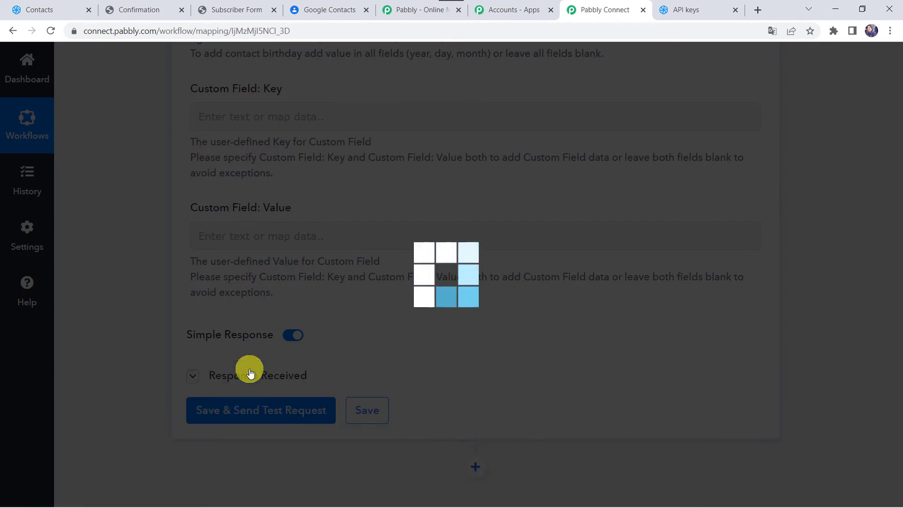
pyautogui.scroll(-5, 122, 369)
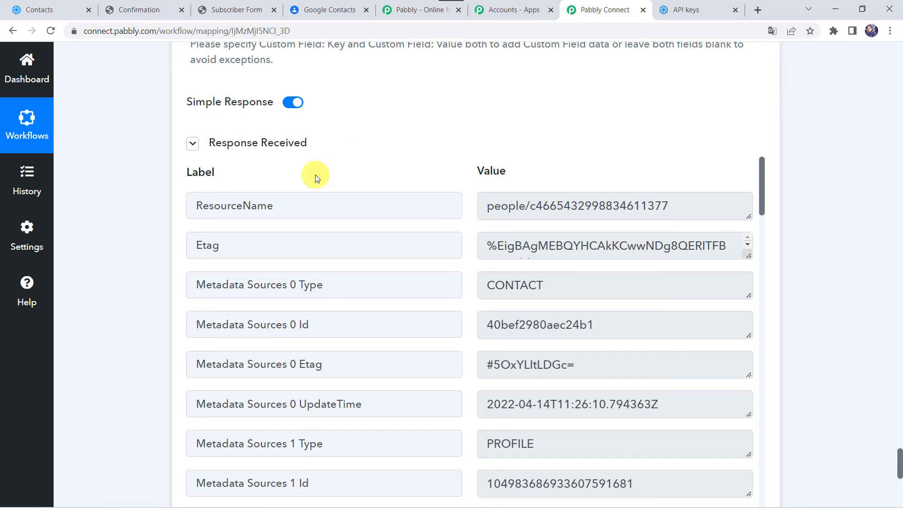
pyautogui.click(315, 14)
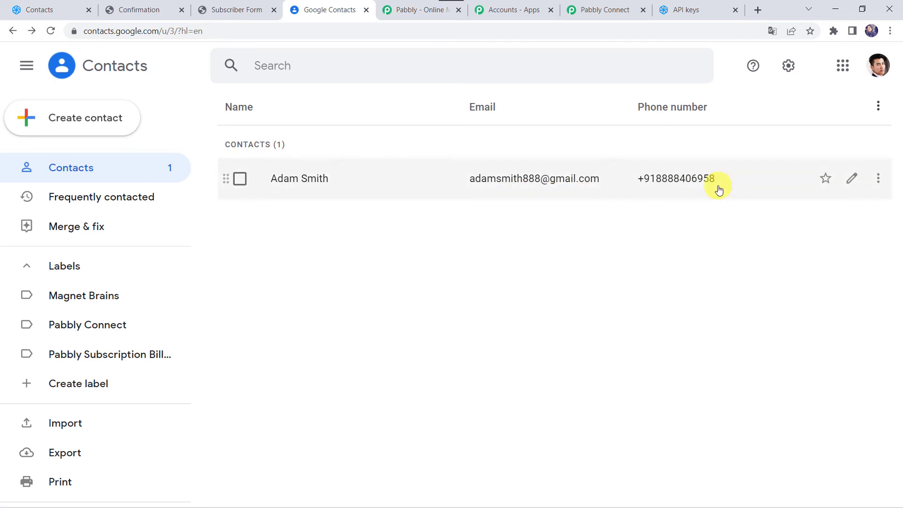
pyautogui.click(594, 10)
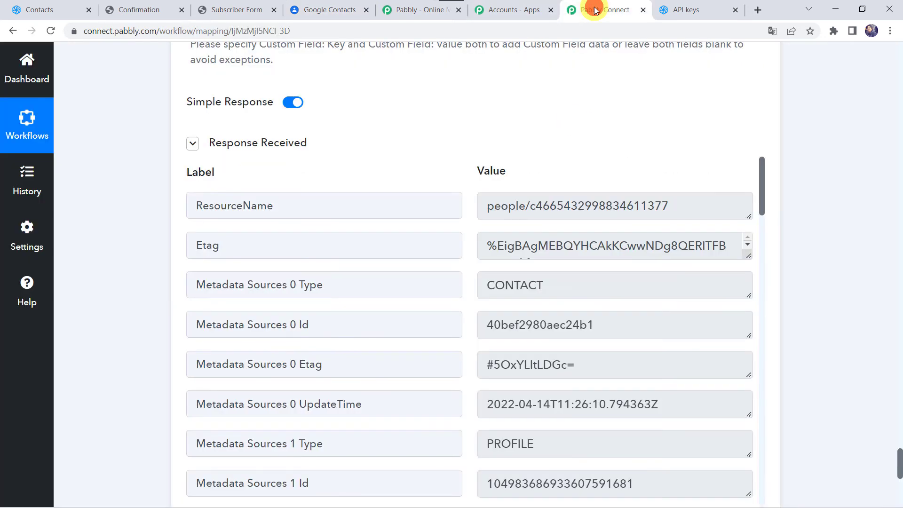
pyautogui.scroll(-6, 162, 298)
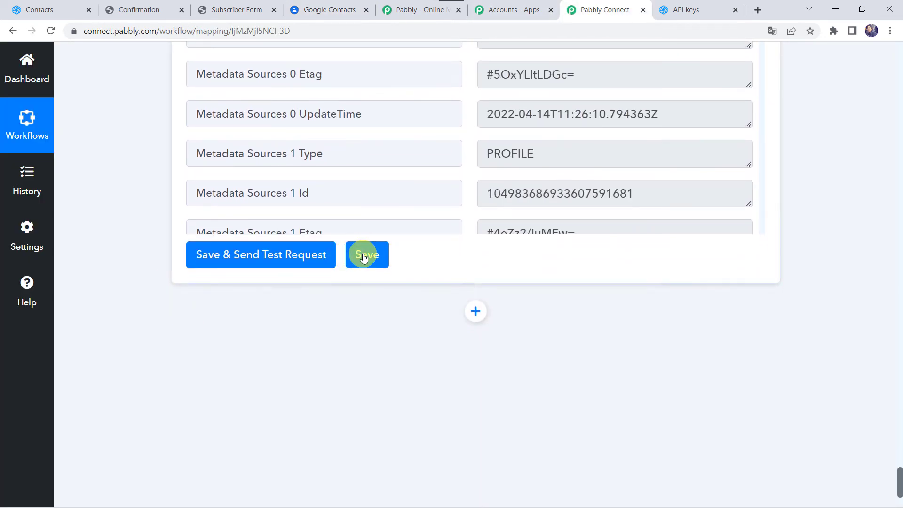
# - Save the Google Contacts step and dismiss the 'Data Saved Successfully' message
pyautogui.click(364, 255)
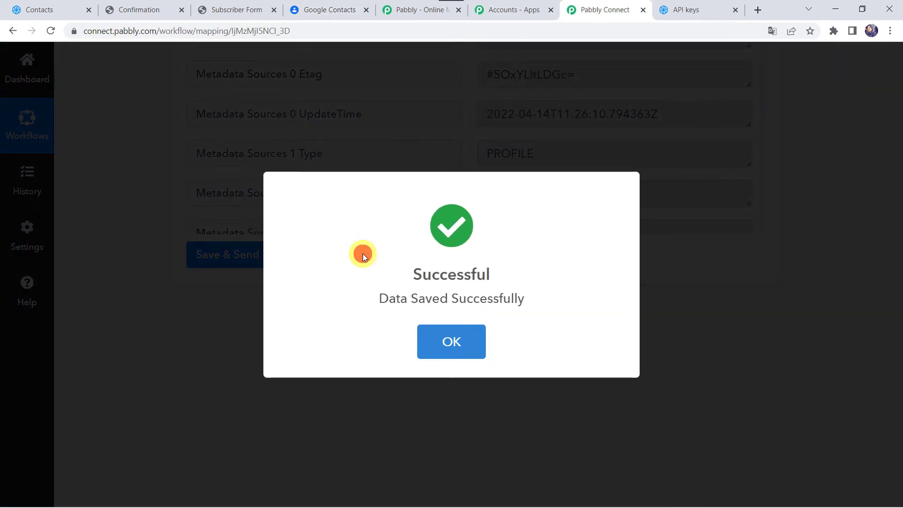
pyautogui.scroll(5, 428, 180)
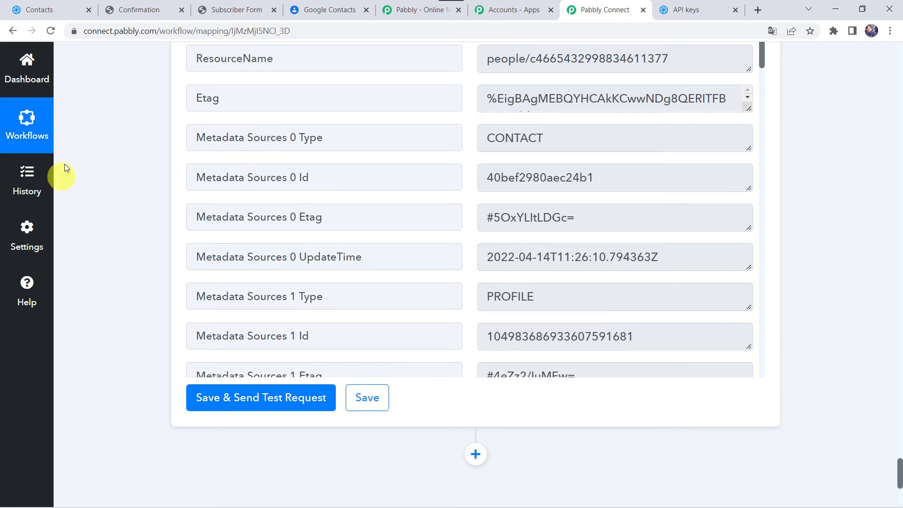
# - Enter the new subscriber's first and last name on the Subscription Form
pyautogui.click(242, 12)
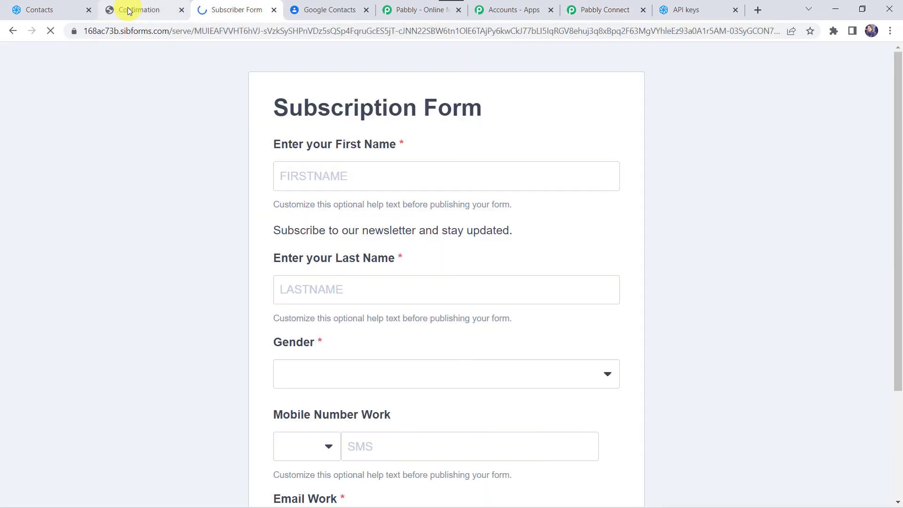
pyautogui.click(129, 10)
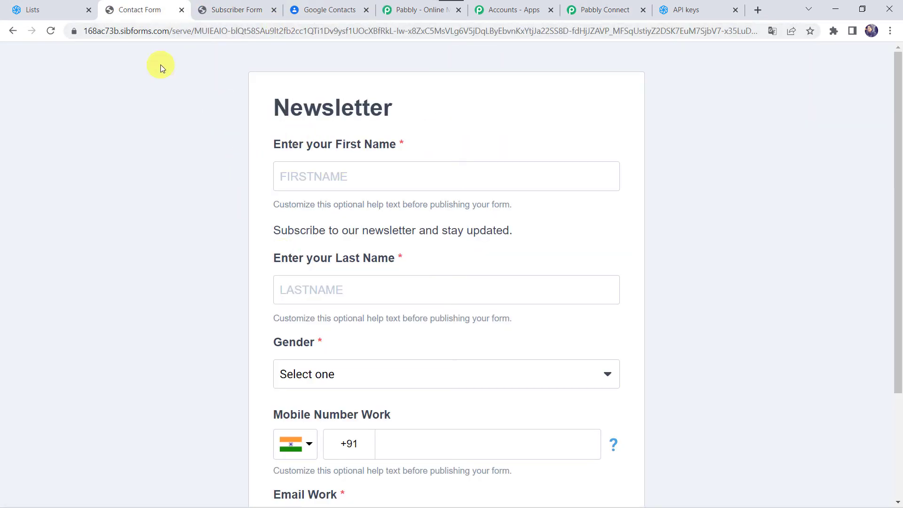
pyautogui.click(229, 9)
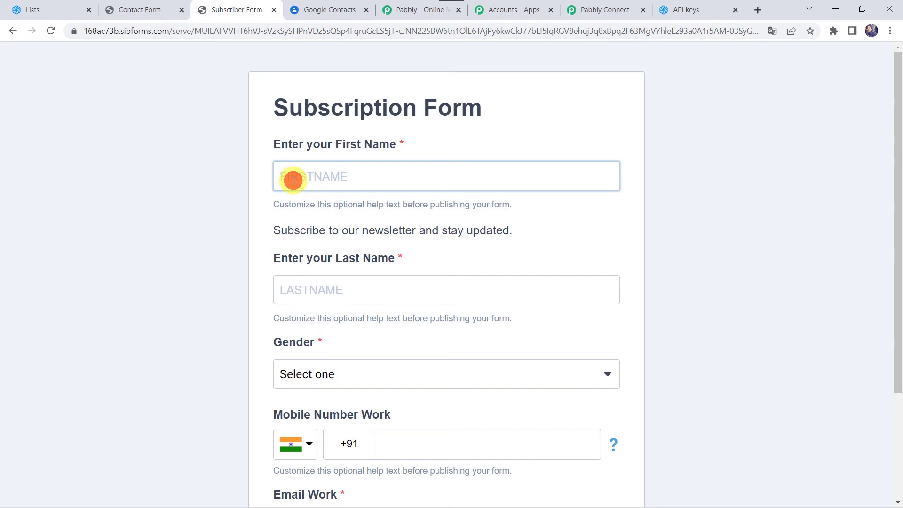
pyautogui.press('Tab')
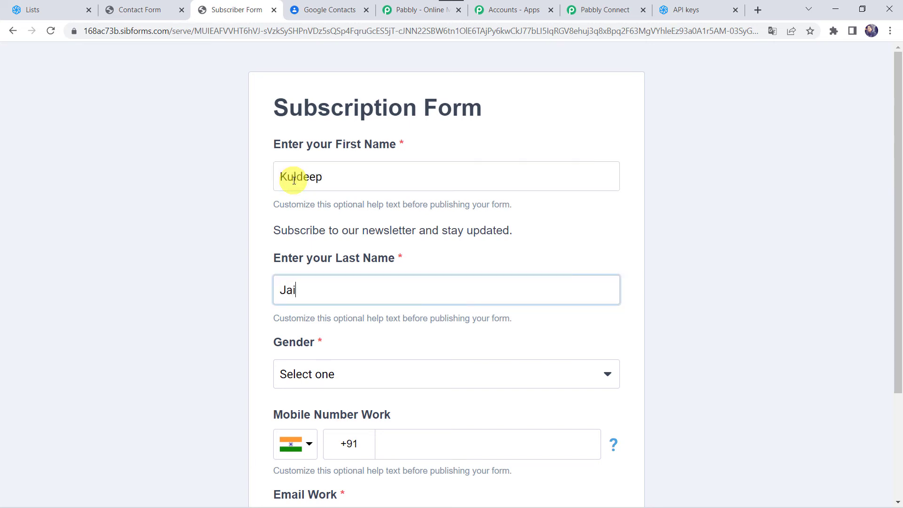
pyautogui.press('Tab')
# - Set gender to male, enter the mobile number and email address, and subscribe
pyautogui.press('Down')
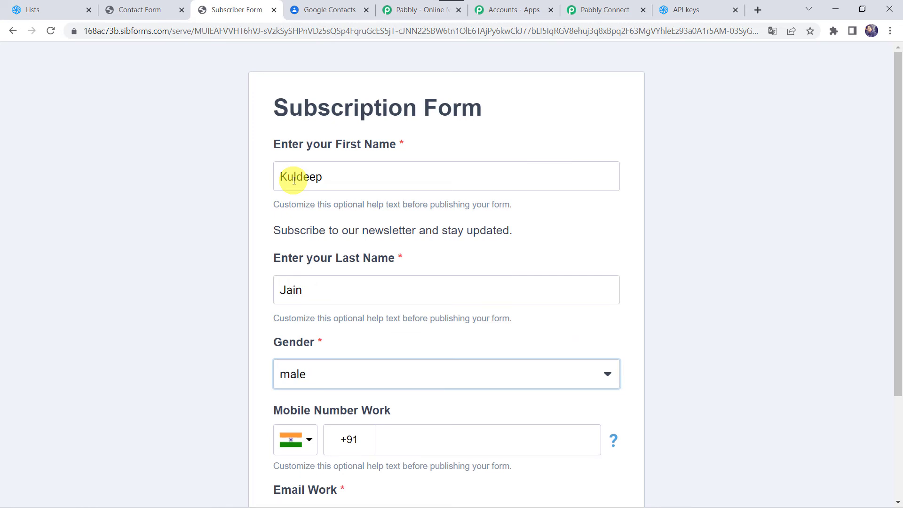
pyautogui.press('Tab')
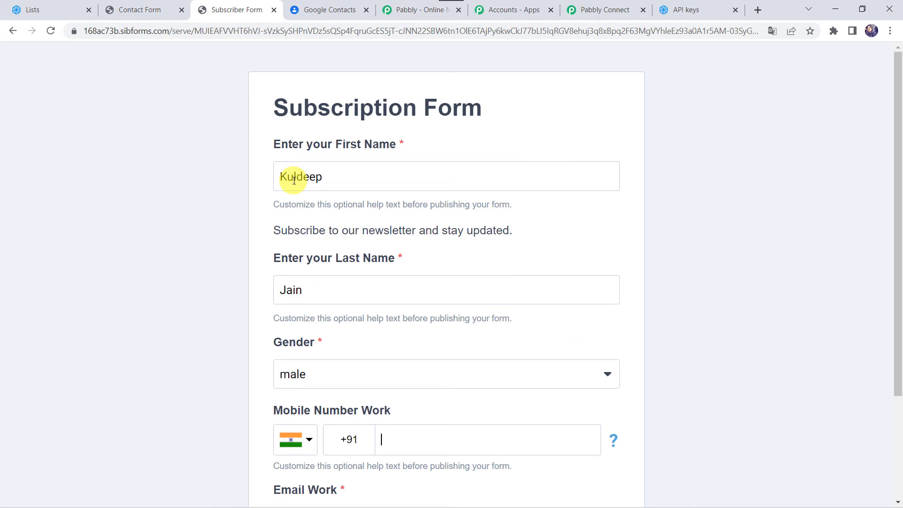
pyautogui.scroll(-3, 177, 299)
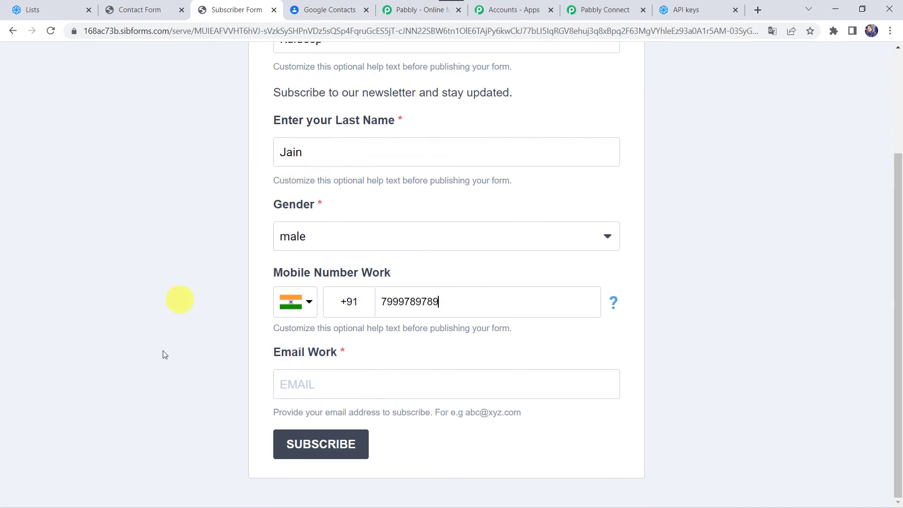
pyautogui.click(305, 394)
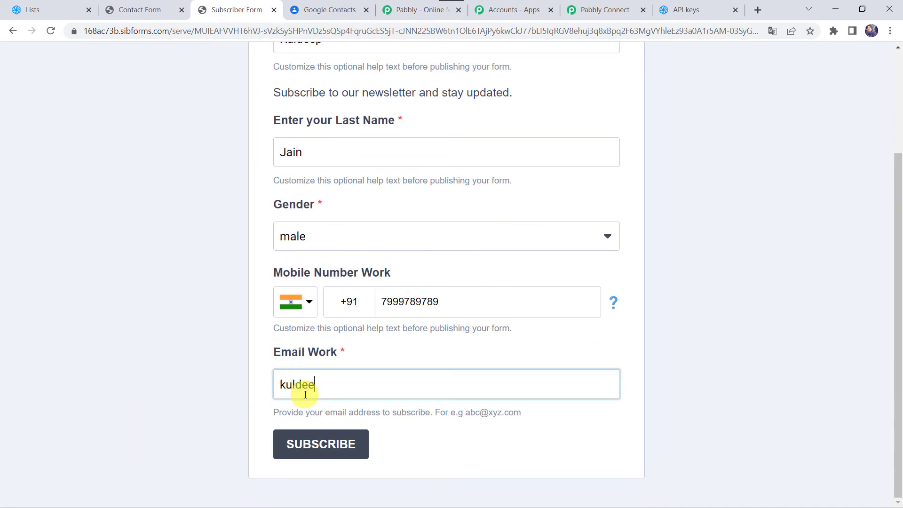
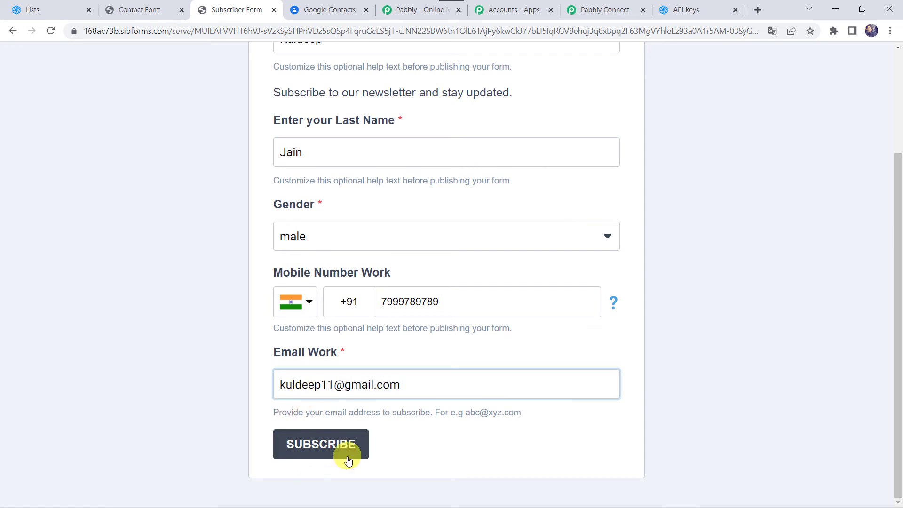
pyautogui.click(330, 452)
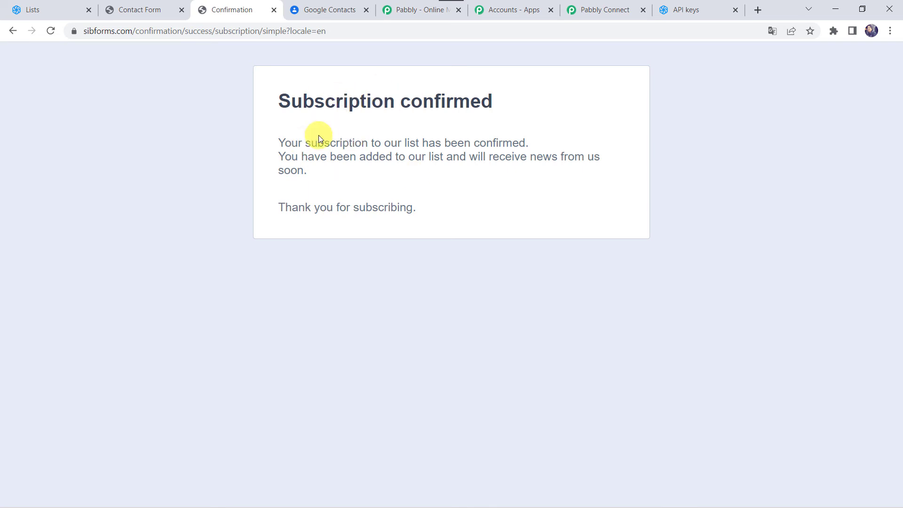
# - Reload Google Contacts to look for the new contact, then return to Sendinblue lists
pyautogui.click(338, 12)
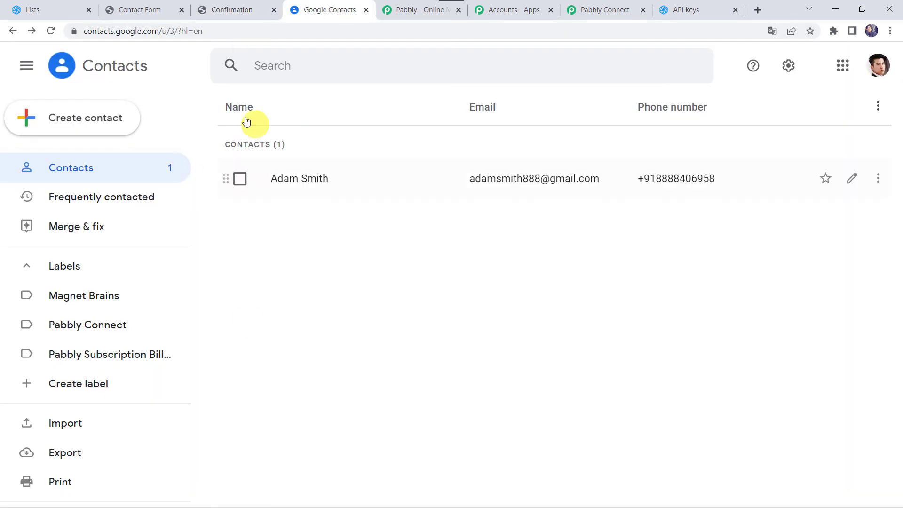
pyautogui.click(52, 32)
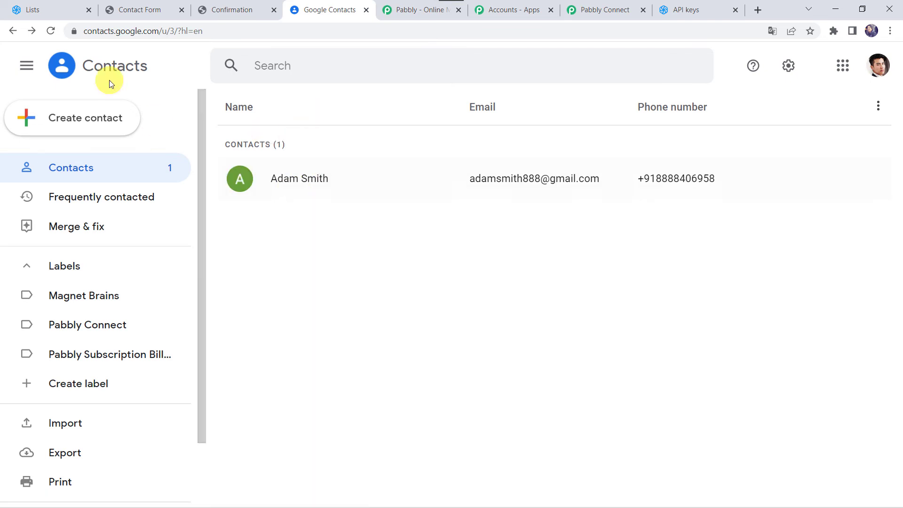
pyautogui.click(31, 9)
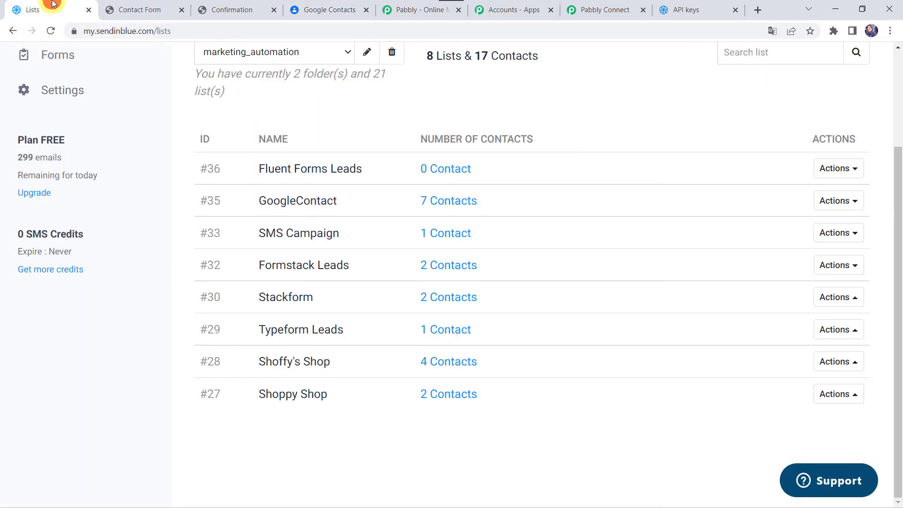
pyautogui.scroll(1, 213, 157)
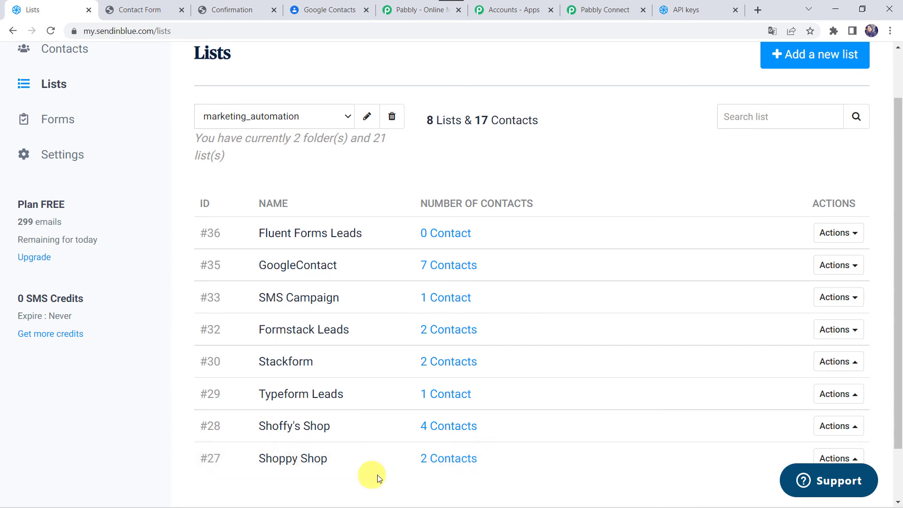
# - Show the 7 contacts of the [35] GoogleContact list, then switch to Google Contacts
pyautogui.click(448, 460)
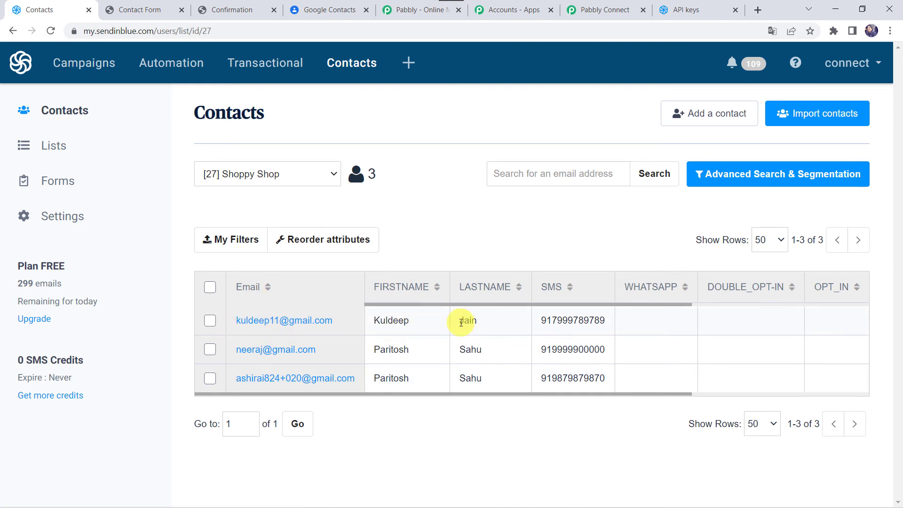
pyautogui.click(280, 179)
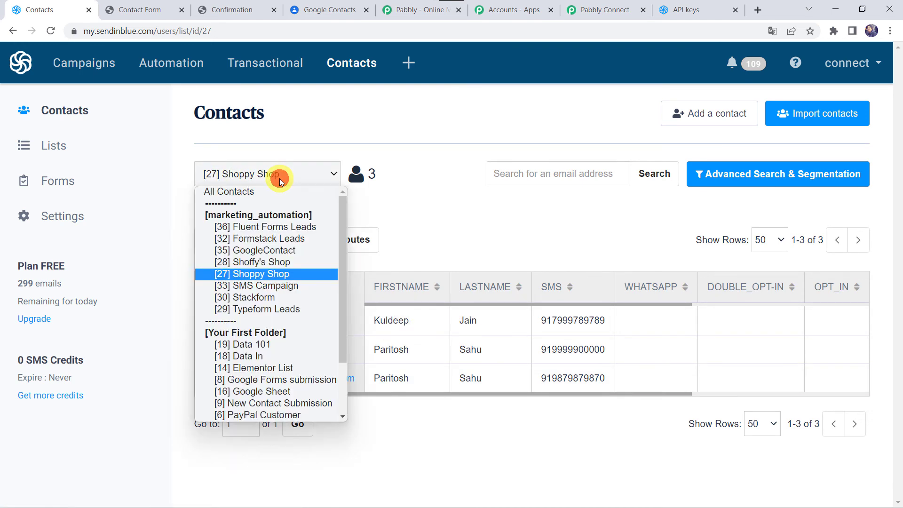
pyautogui.click(265, 250)
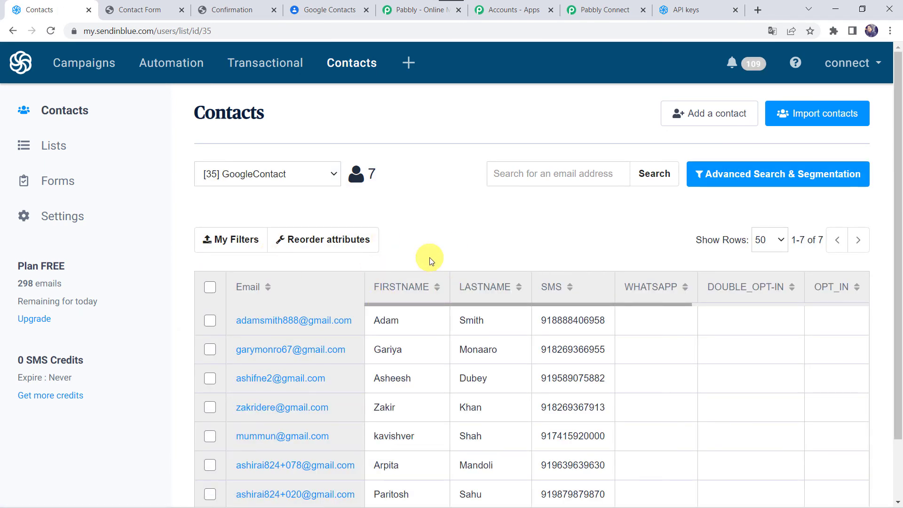
pyautogui.scroll(-2, 430, 258)
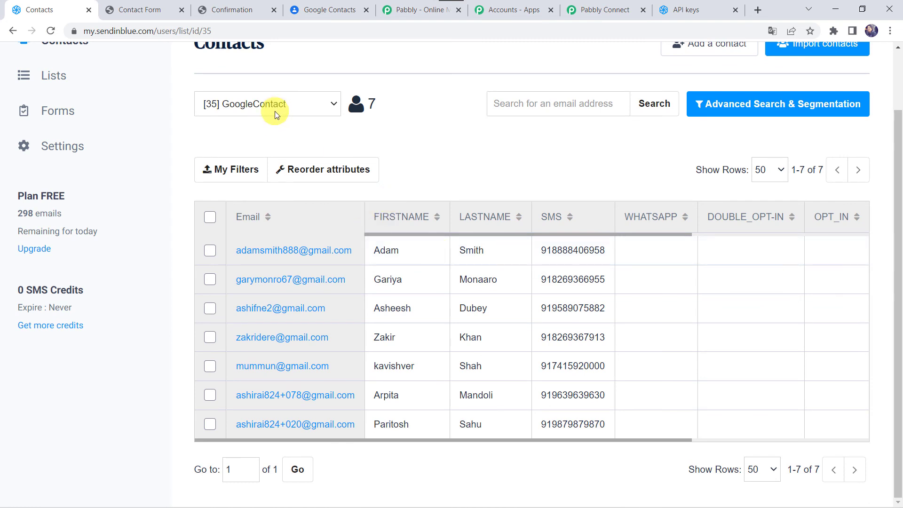
pyautogui.click(341, 10)
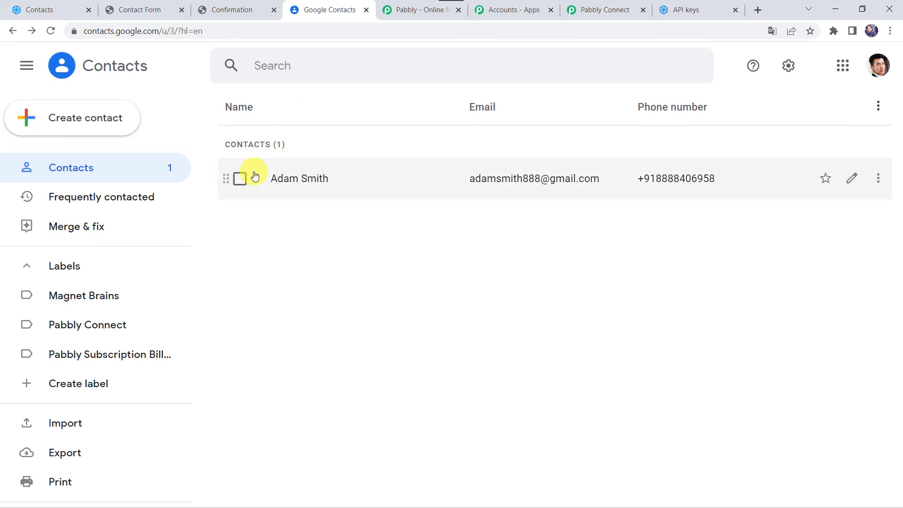
# - On the Newsletter form, enter the new subscriber's first and last name
pyautogui.click(143, 10)
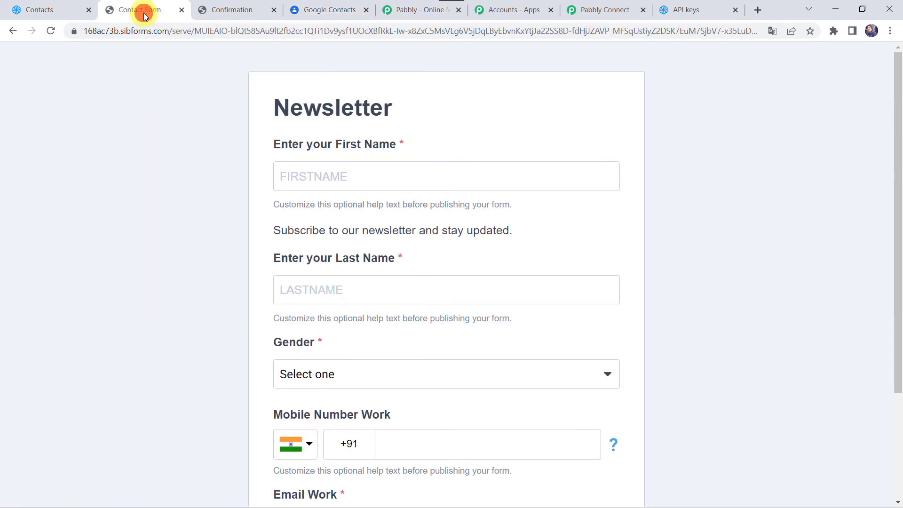
pyautogui.click(329, 183)
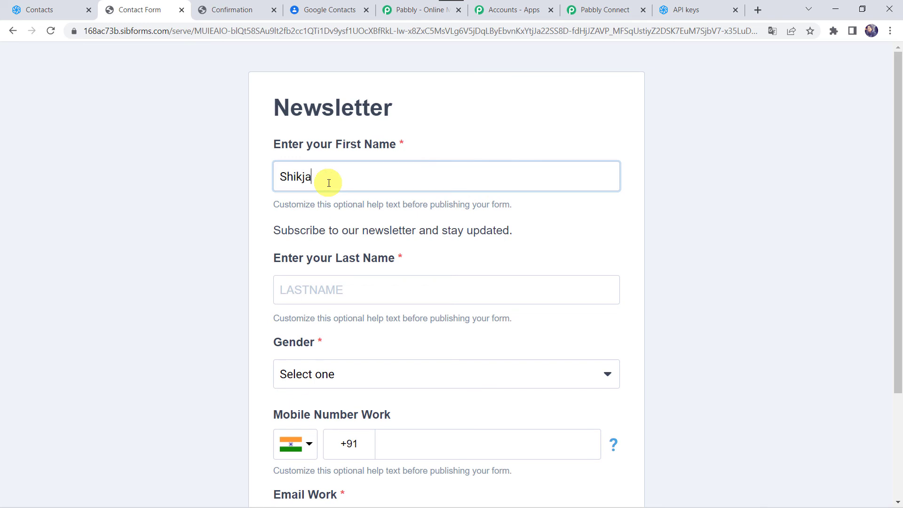
pyautogui.press('Tab')
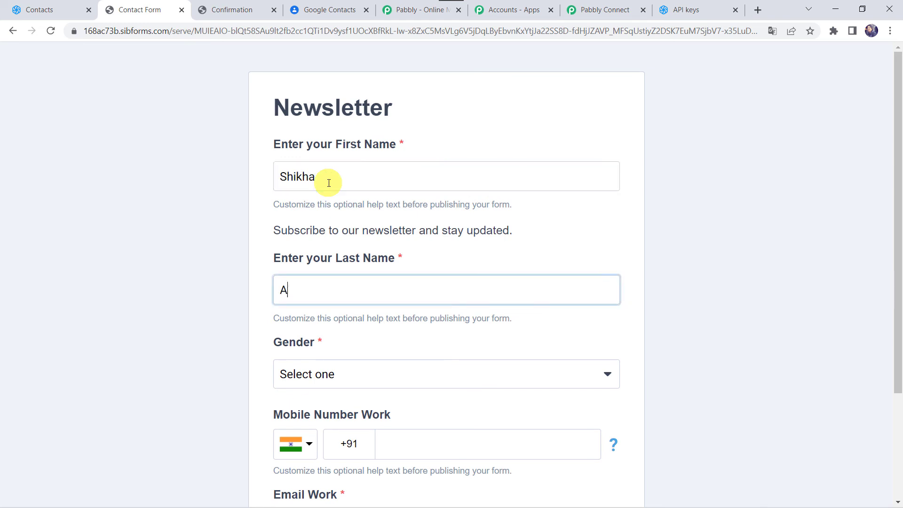
# - Choose female gender, enter the mobile number and email address, and subscribe
pyautogui.press('Tab')
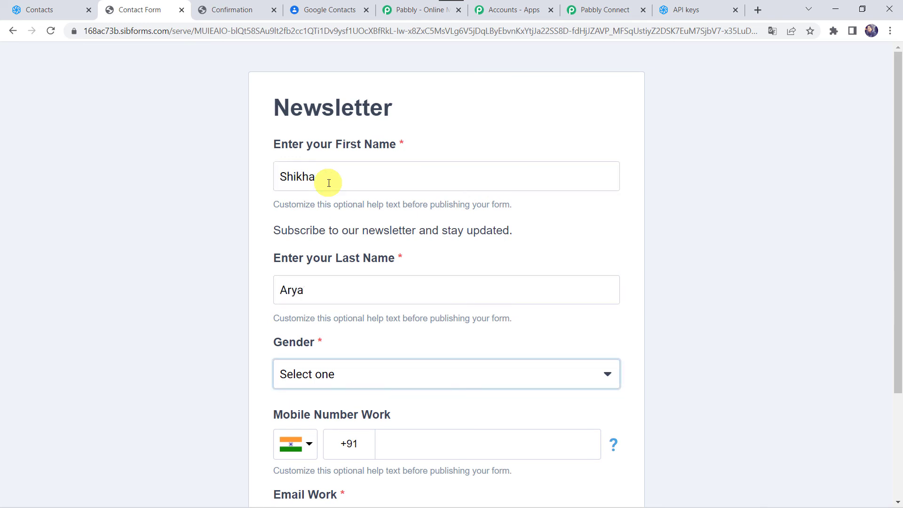
pyautogui.press('f')
pyautogui.press('Tab')
pyautogui.press('Tab')
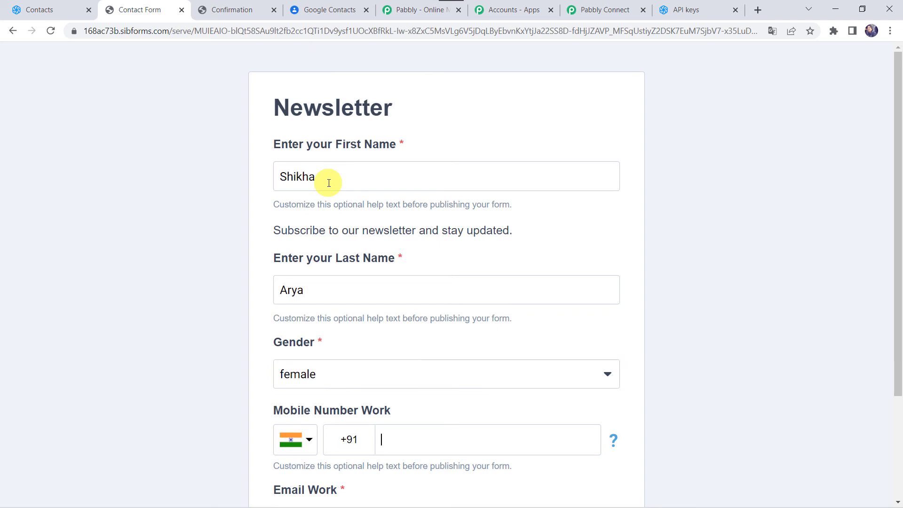
pyautogui.scroll(-3, 329, 183)
pyautogui.press('Tab')
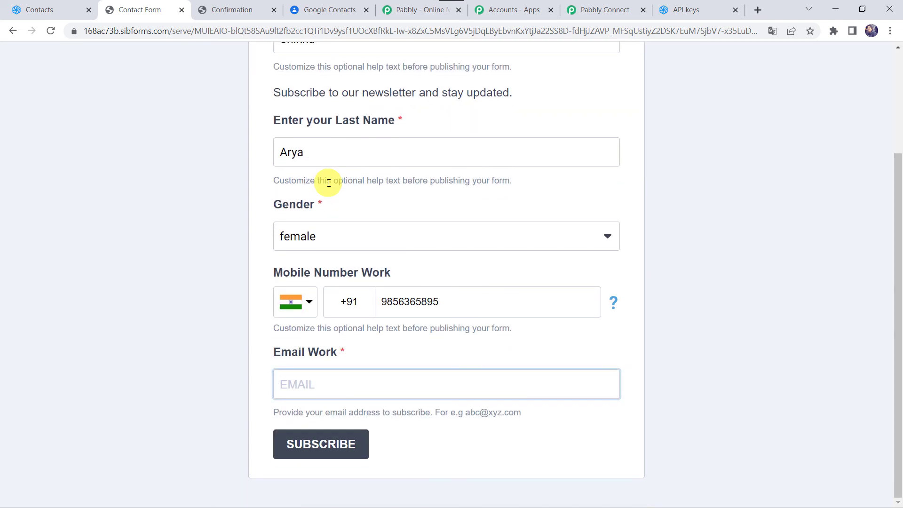
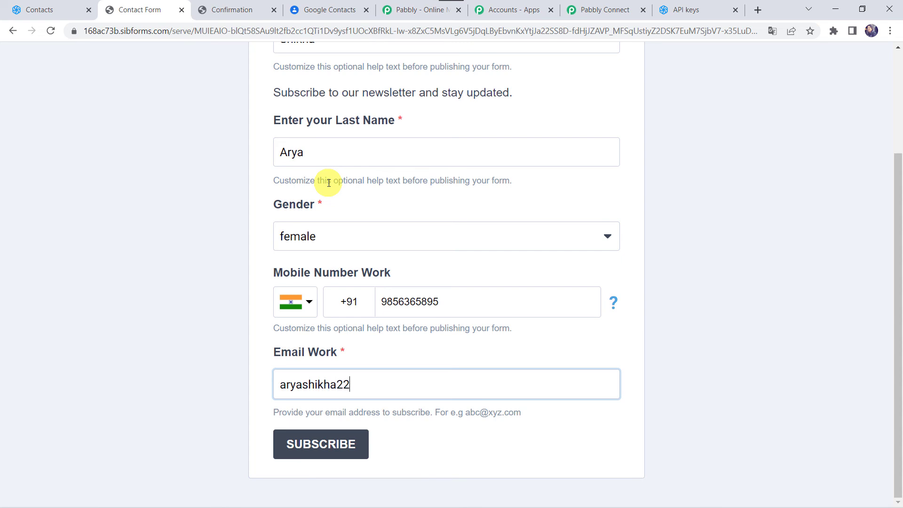
pyautogui.click(333, 452)
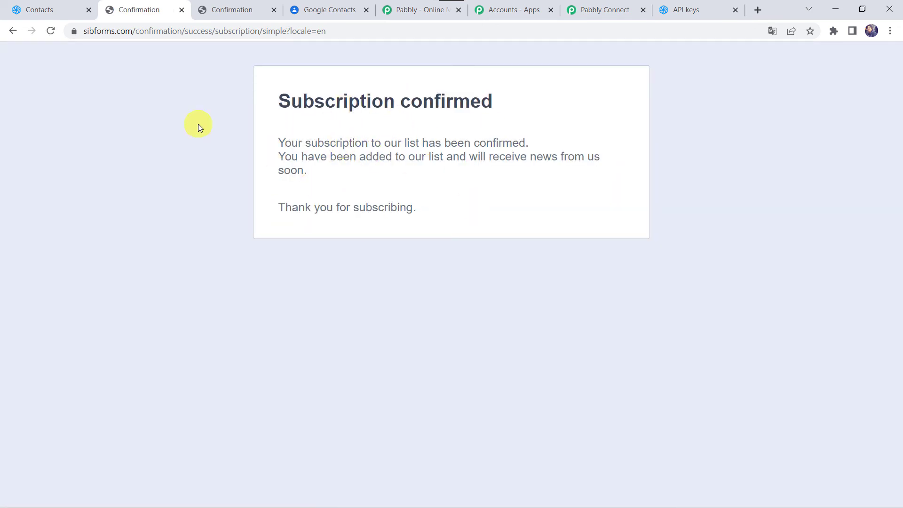
# - Refresh the Sendinblue contacts list and Google Contacts to find the new female subscriber
pyautogui.click(46, 14)
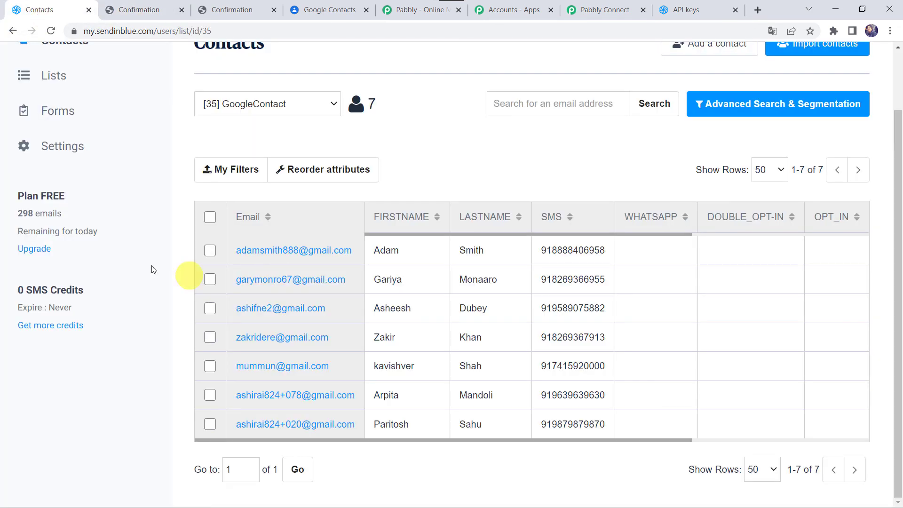
pyautogui.click(51, 31)
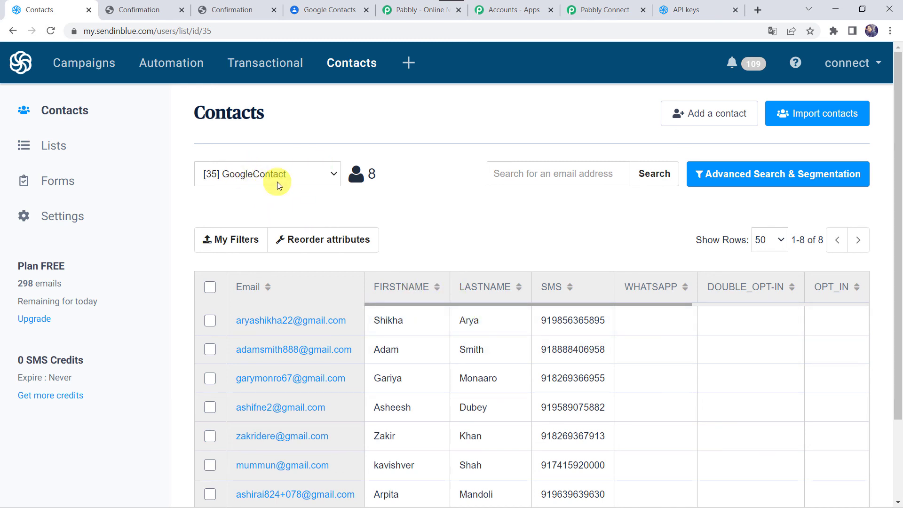
pyautogui.click(341, 7)
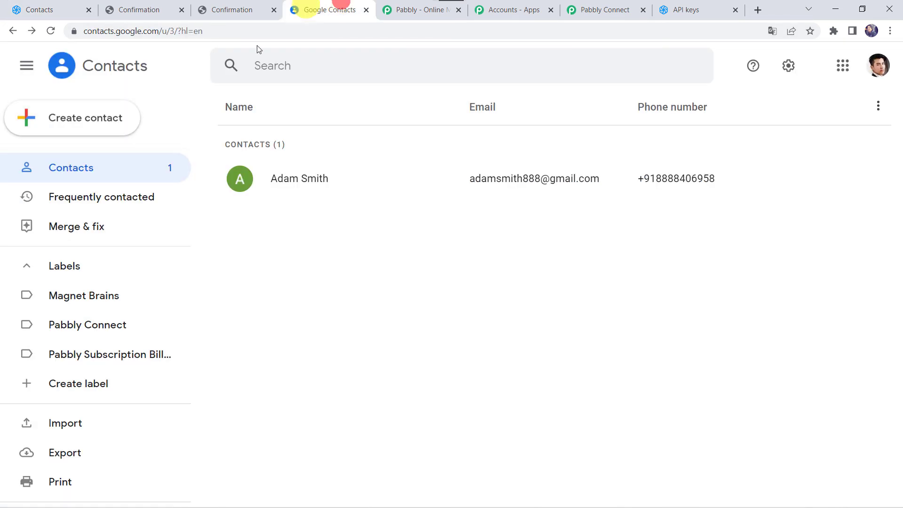
pyautogui.click(51, 31)
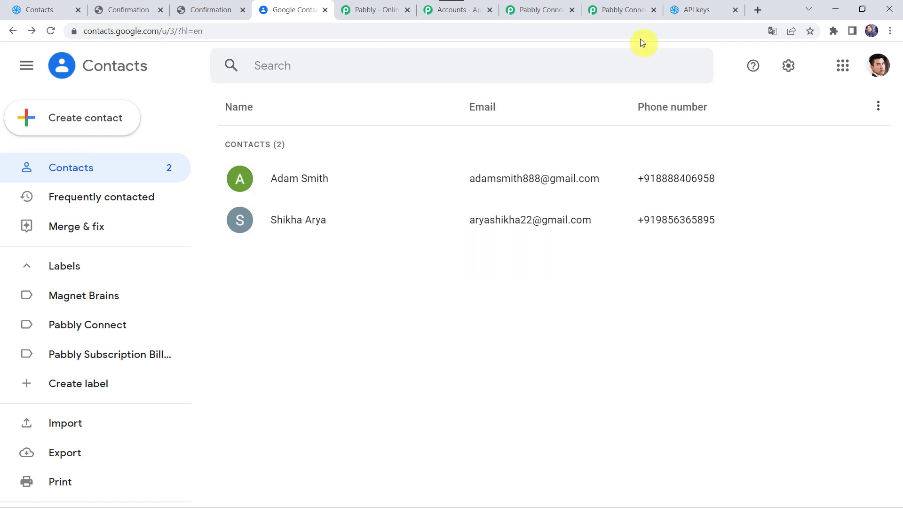
# - Collapse the Google Contacts, Lookup Table, Get a Contact Information and Sendinblue trigger steps
pyautogui.click(611, 7)
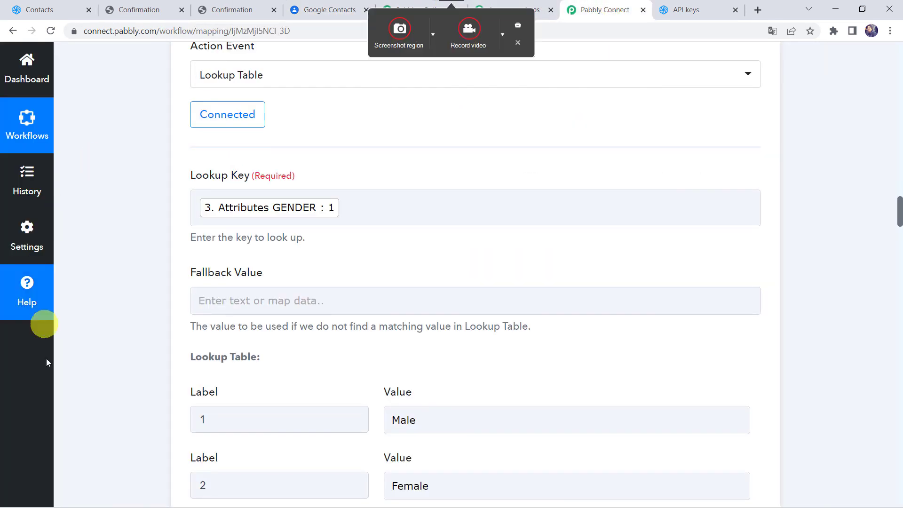
pyautogui.scroll(-12, 96, 354)
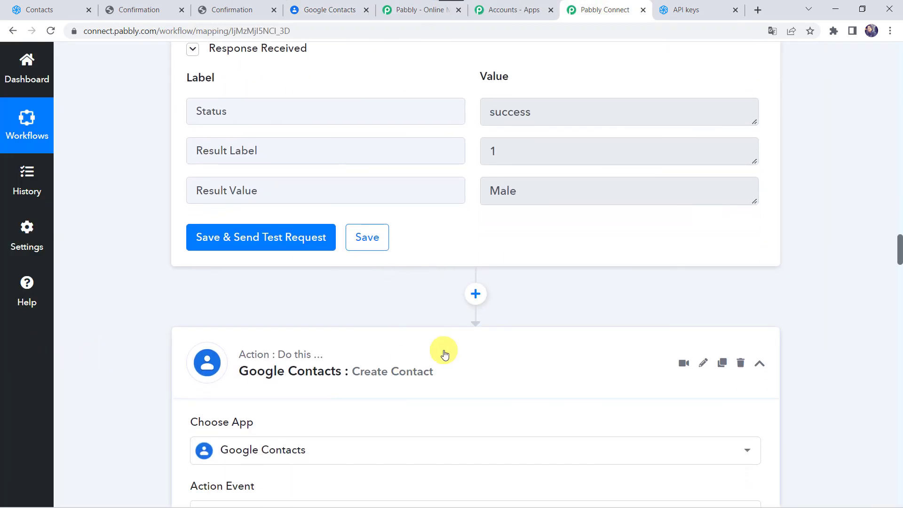
pyautogui.click(444, 354)
pyautogui.scroll(15, 444, 354)
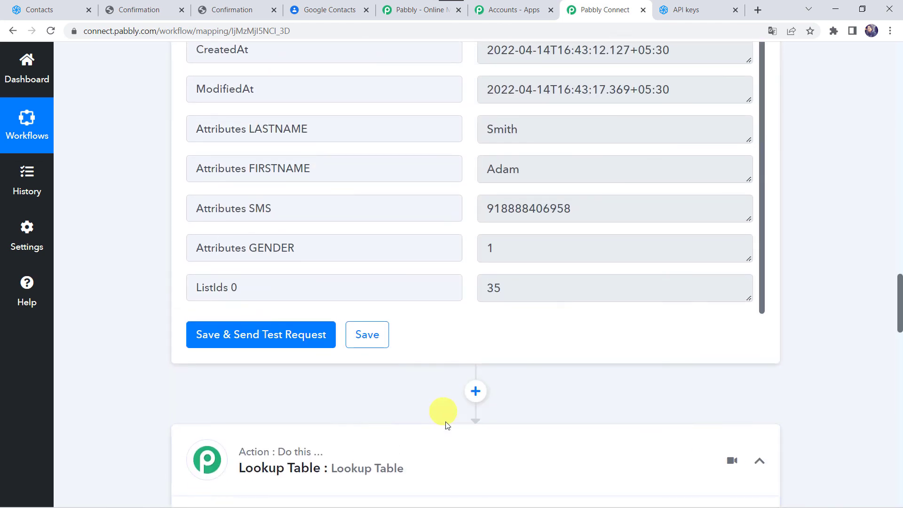
pyautogui.click(458, 466)
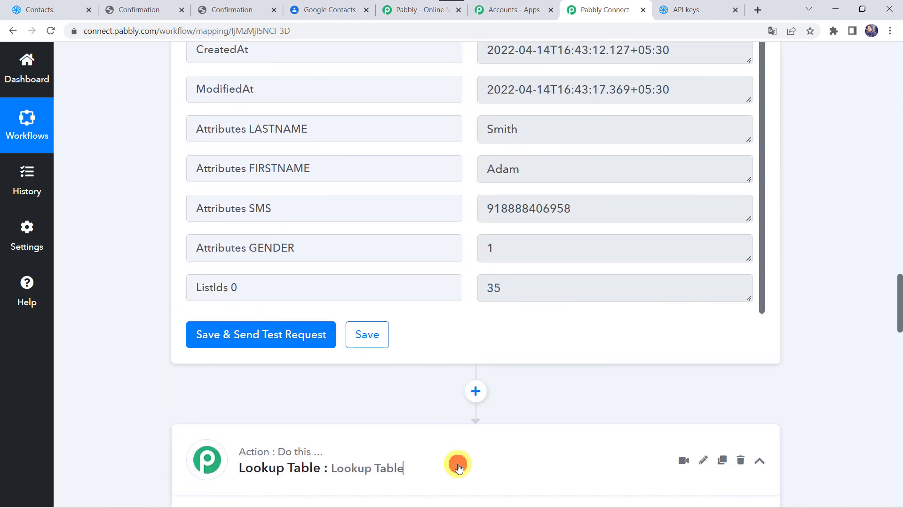
pyautogui.scroll(13, 459, 466)
pyautogui.scroll(4, 470, 447)
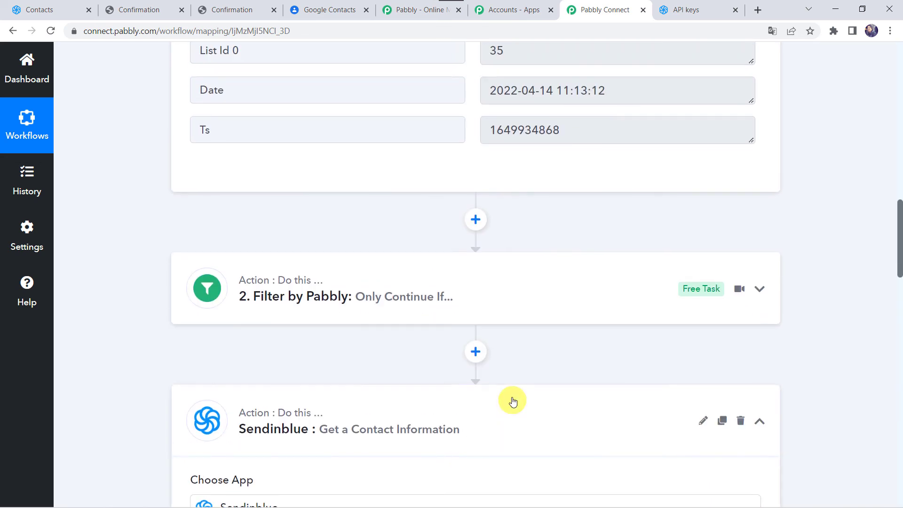
pyautogui.click(479, 415)
pyautogui.scroll(10, 479, 417)
pyautogui.scroll(5, 479, 415)
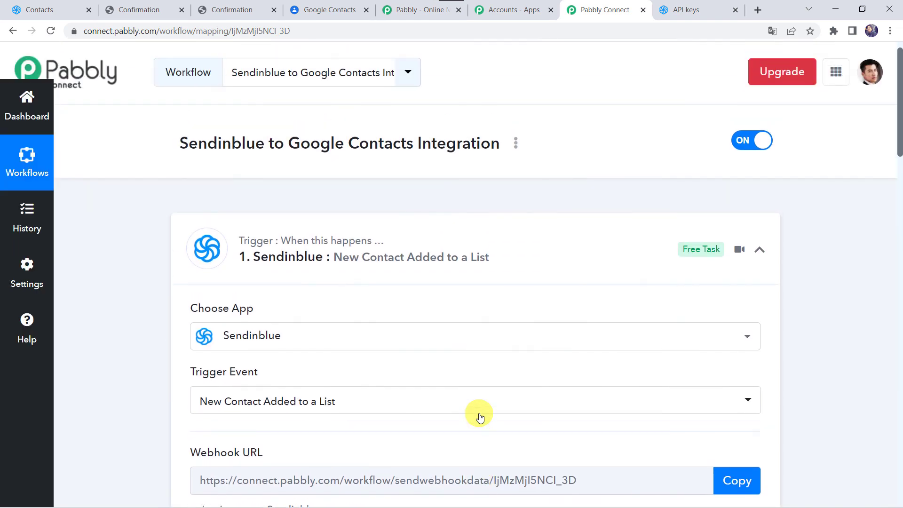
pyautogui.click(458, 233)
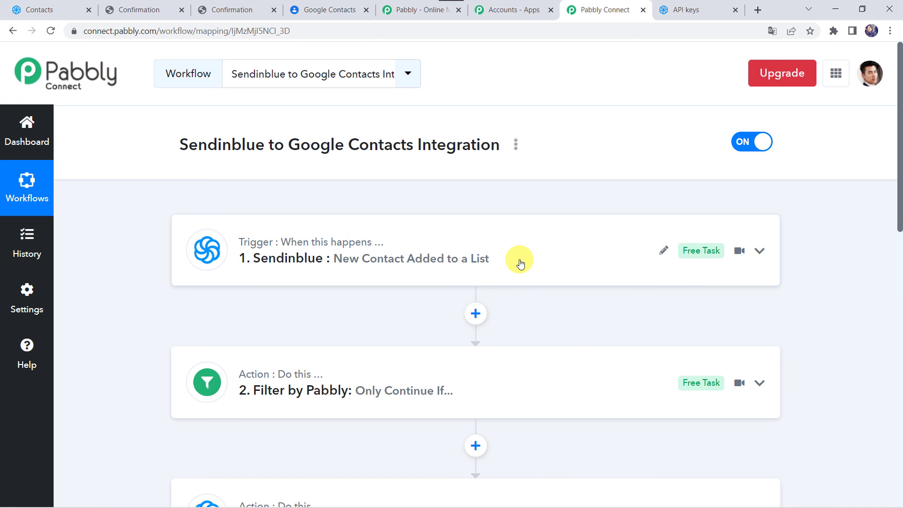
# - Scroll through the collapsed five-step workflow to review its full sequence
pyautogui.scroll(-2, 517, 261)
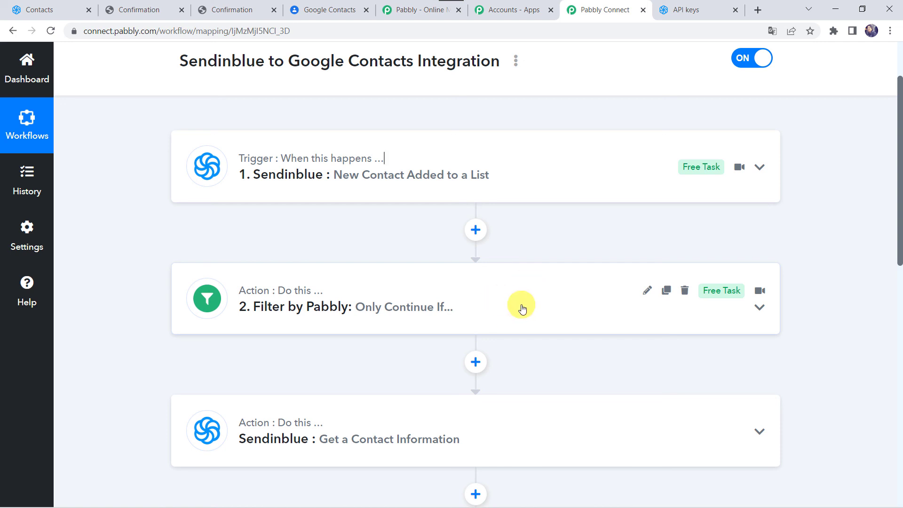
pyautogui.scroll(-1, 522, 308)
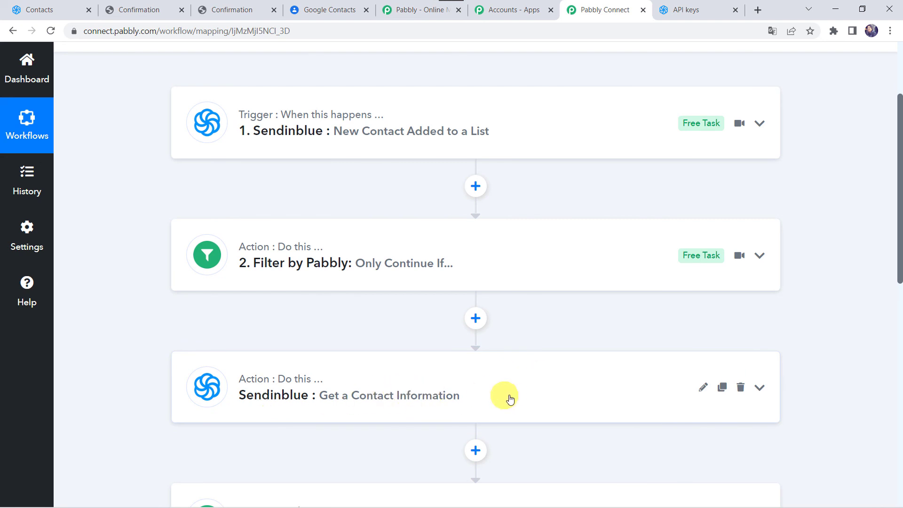
pyautogui.scroll(-4, 508, 396)
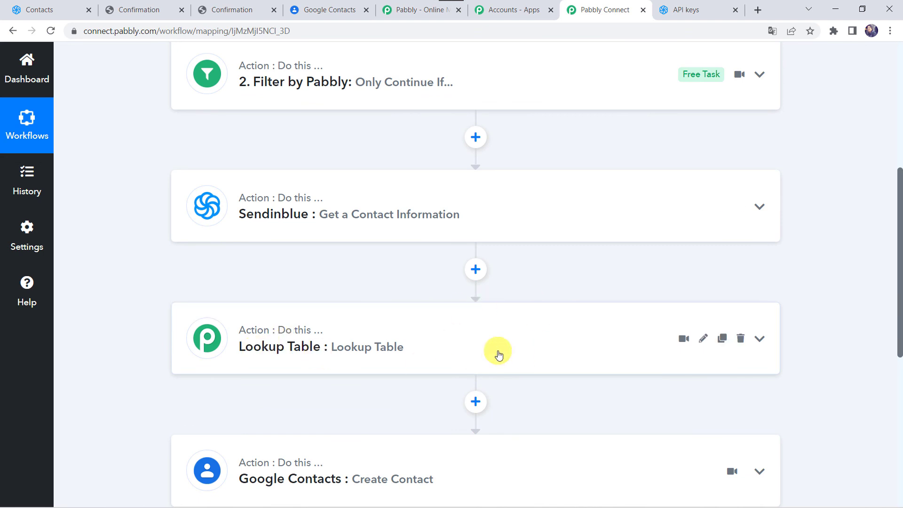
pyautogui.scroll(-2, 499, 354)
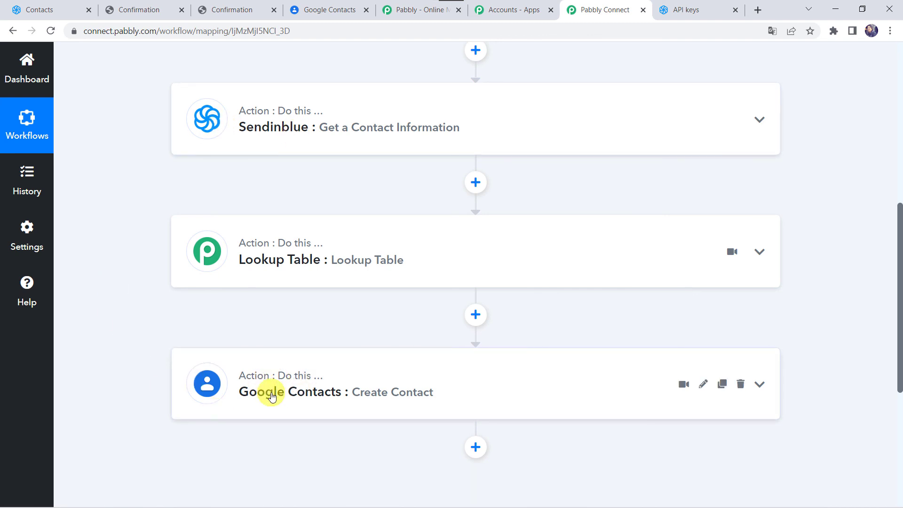
pyautogui.scroll(10, 271, 395)
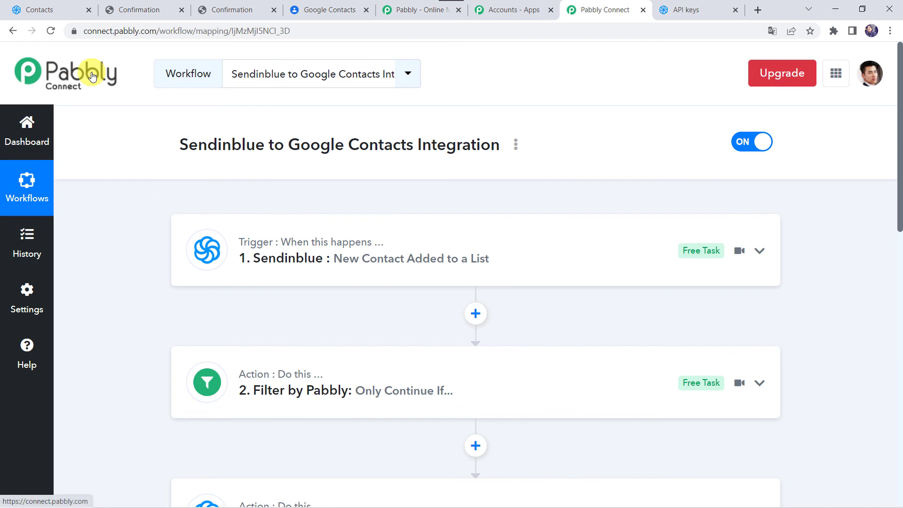